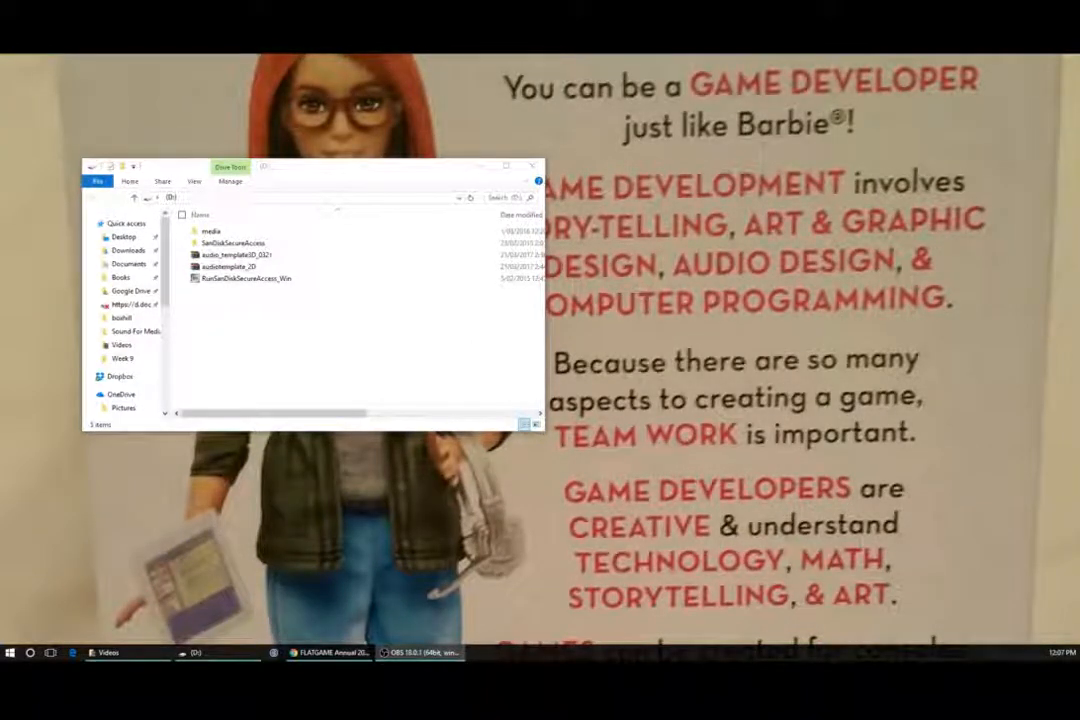
- Read through the FLATGAME Annual 2016 jam page's overview and instructions
{"action": "left_click_drag", "start_coordinate": [902, 626], "coordinate": [598, 53]}
{"action": "scroll", "coordinate": [720, 385], "scroll_direction": "down", "scroll_amount": 4}
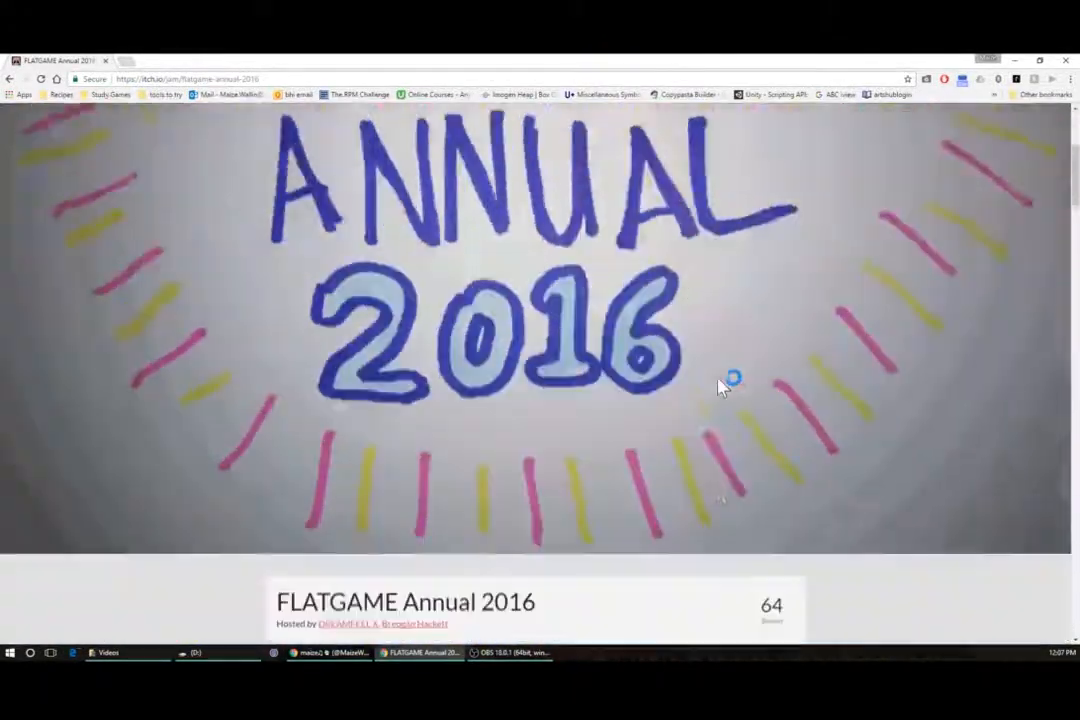
{"action": "scroll", "coordinate": [723, 381], "scroll_direction": "down", "scroll_amount": 2}
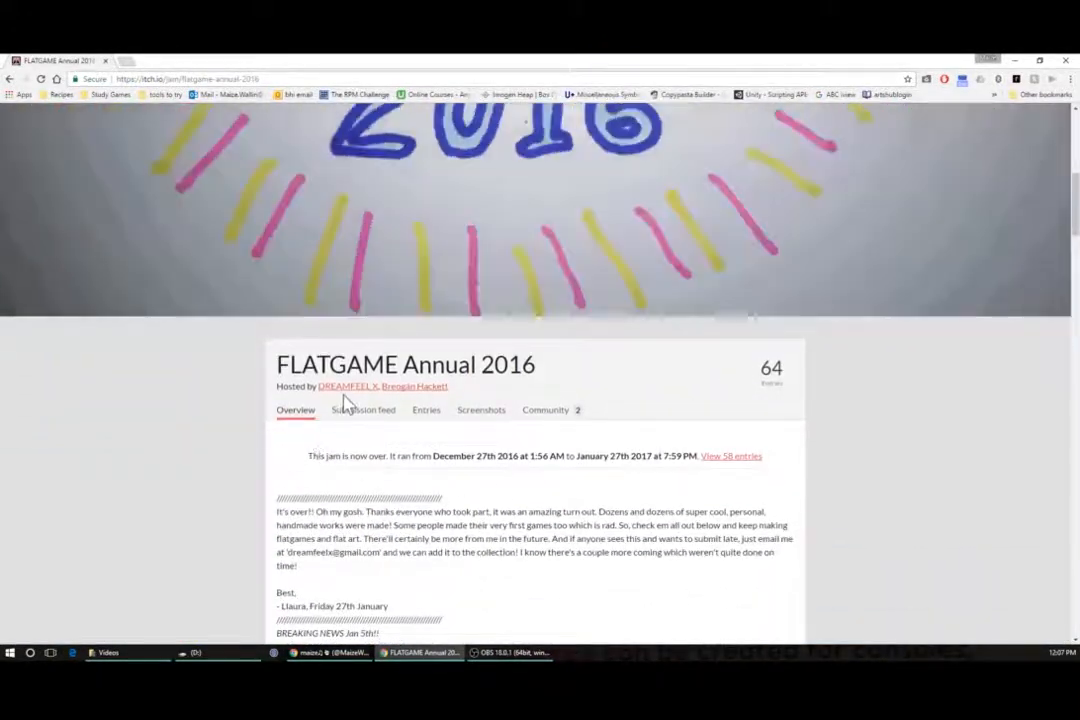
{"action": "left_click_drag", "start_coordinate": [311, 386], "coordinate": [379, 386]}
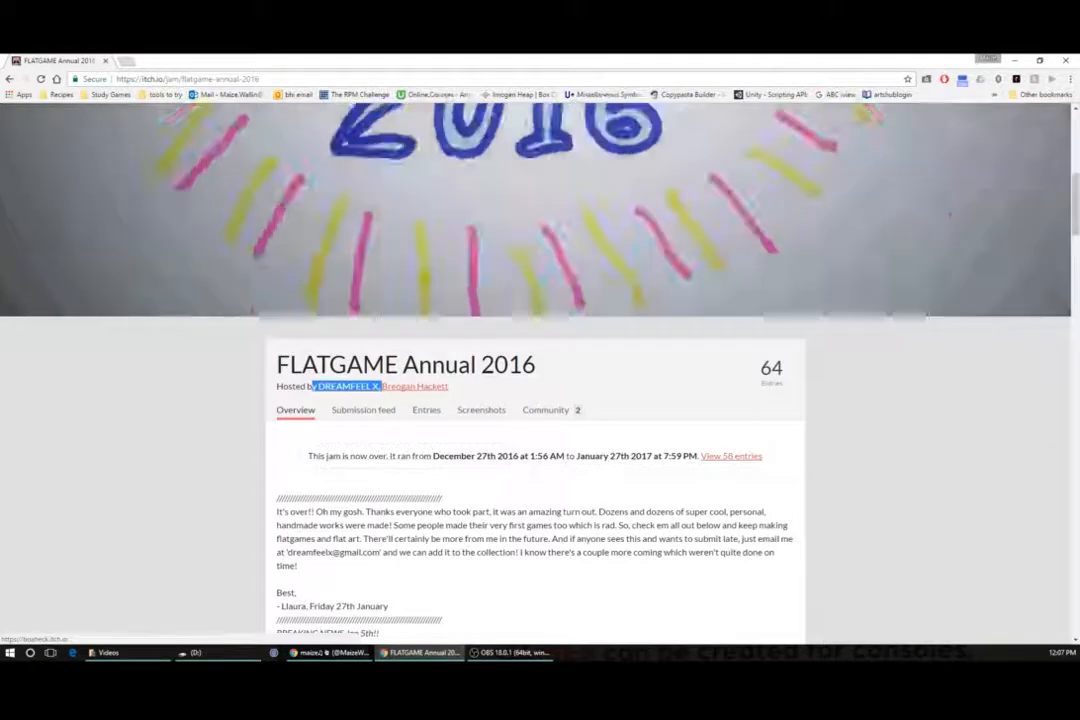
{"action": "scroll", "coordinate": [742, 525], "scroll_direction": "down", "scroll_amount": 5}
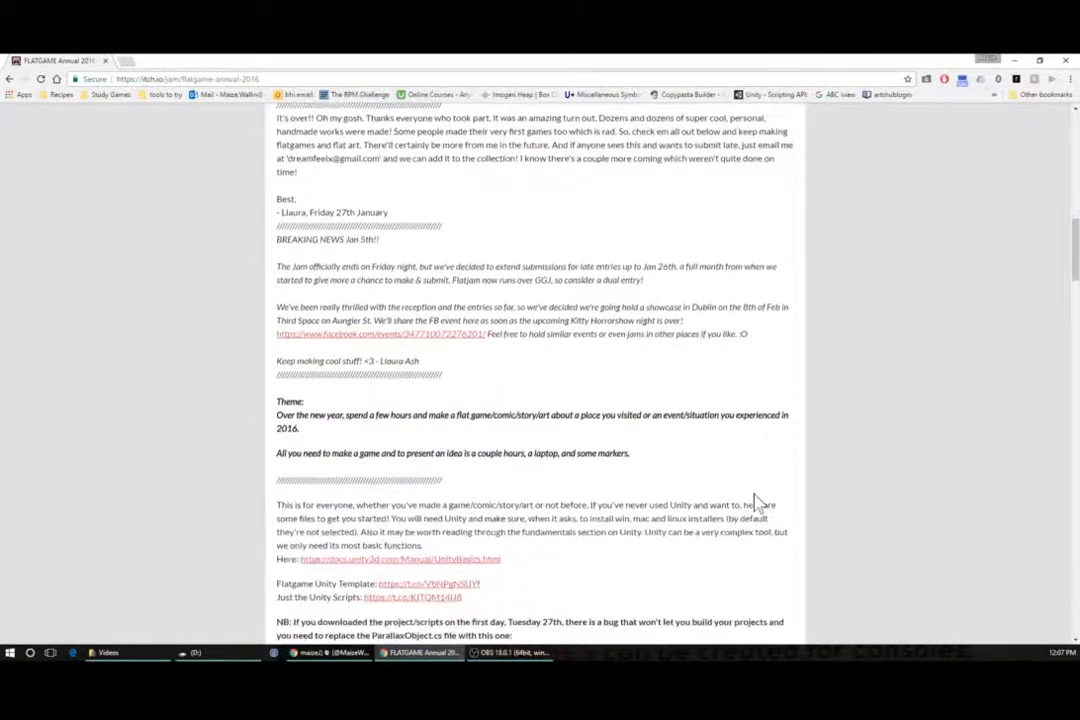
{"action": "scroll", "coordinate": [755, 500], "scroll_direction": "up", "scroll_amount": 7}
{"action": "scroll", "coordinate": [755, 500], "scroll_direction": "down", "scroll_amount": 7}
{"action": "scroll", "coordinate": [820, 500], "scroll_direction": "down", "scroll_amount": 2}
{"action": "scroll", "coordinate": [820, 500], "scroll_direction": "down", "scroll_amount": 3}
{"action": "scroll", "coordinate": [820, 500], "scroll_direction": "up", "scroll_amount": 10}
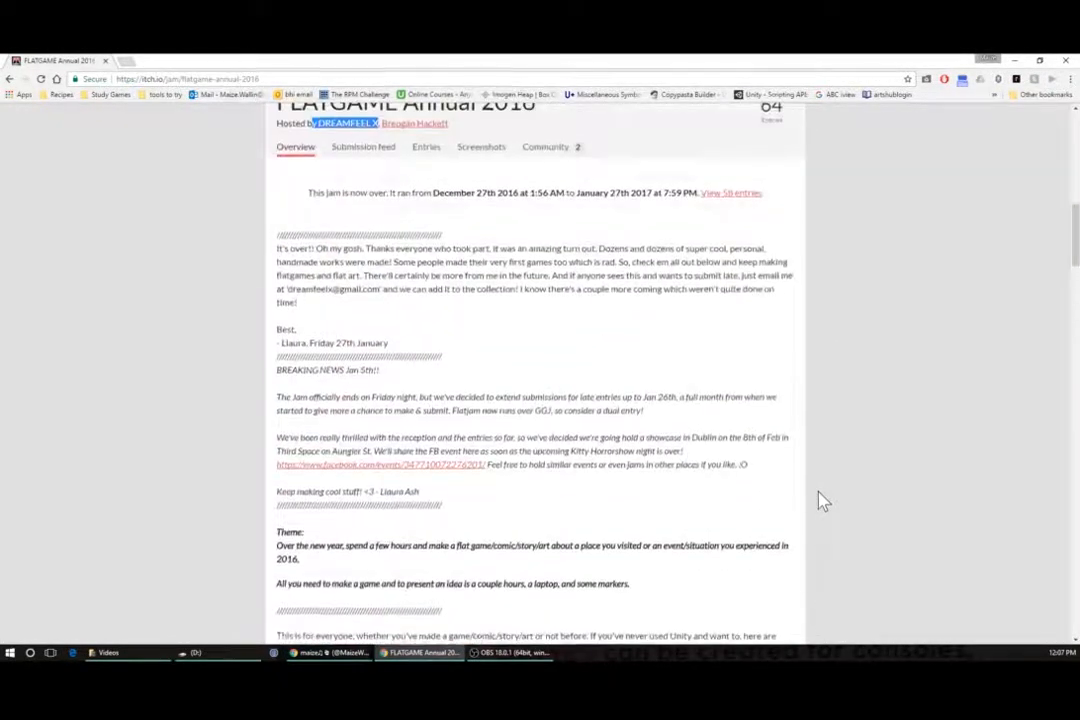
{"action": "scroll", "coordinate": [820, 500], "scroll_direction": "down", "scroll_amount": 5}
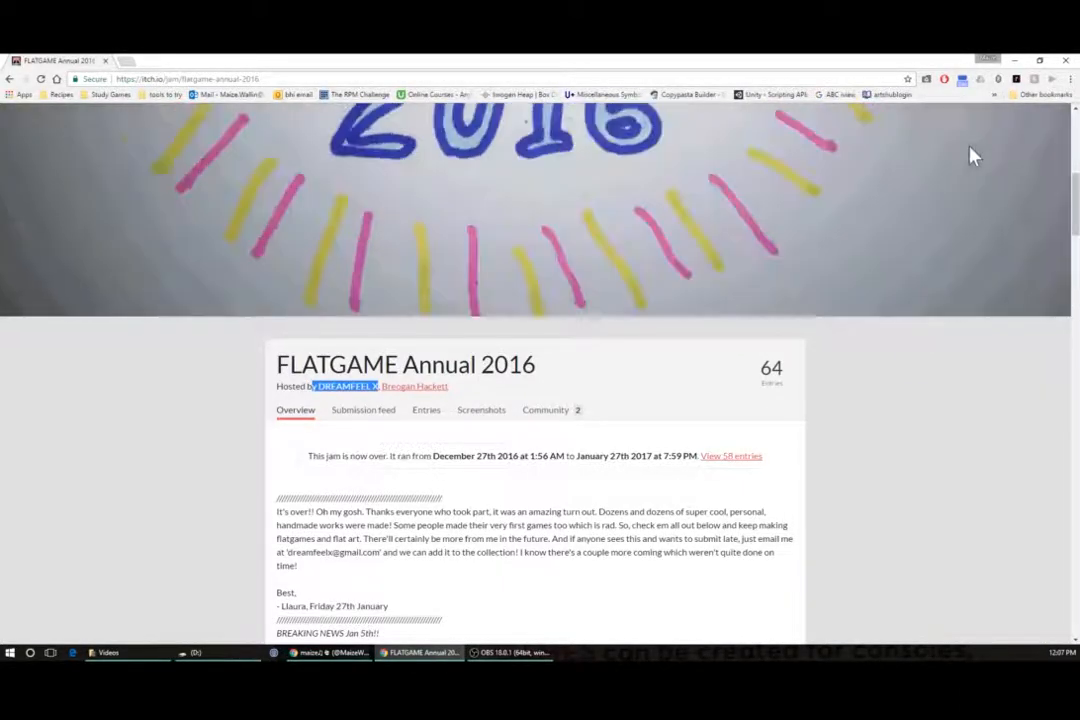
{"action": "left_click", "coordinate": [1013, 62]}
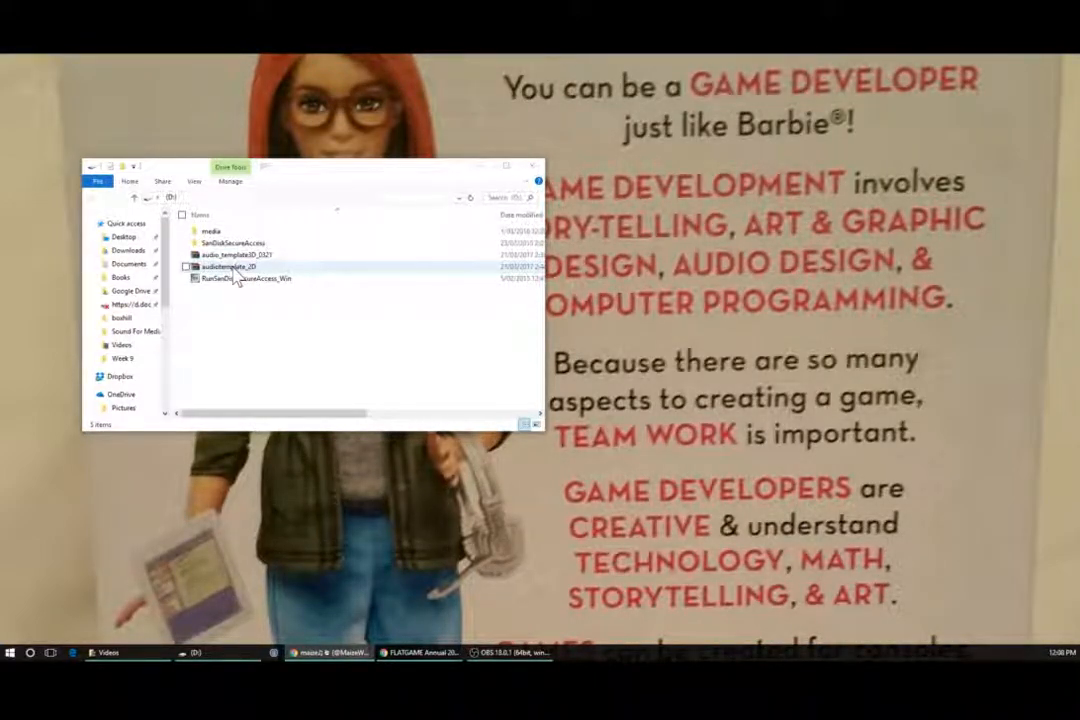
- Copy the audiotemplate_2D archive from the D: drive to the desktop
{"action": "left_click_drag", "start_coordinate": [236, 276], "coordinate": [675, 303]}
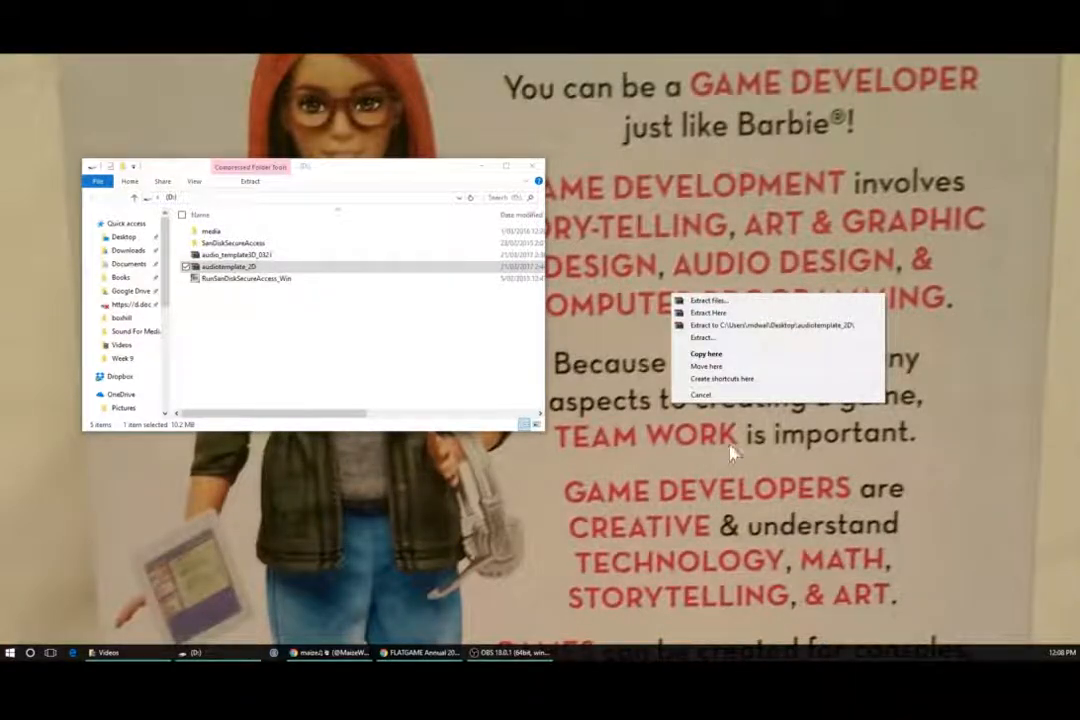
{"action": "left_click", "coordinate": [716, 358]}
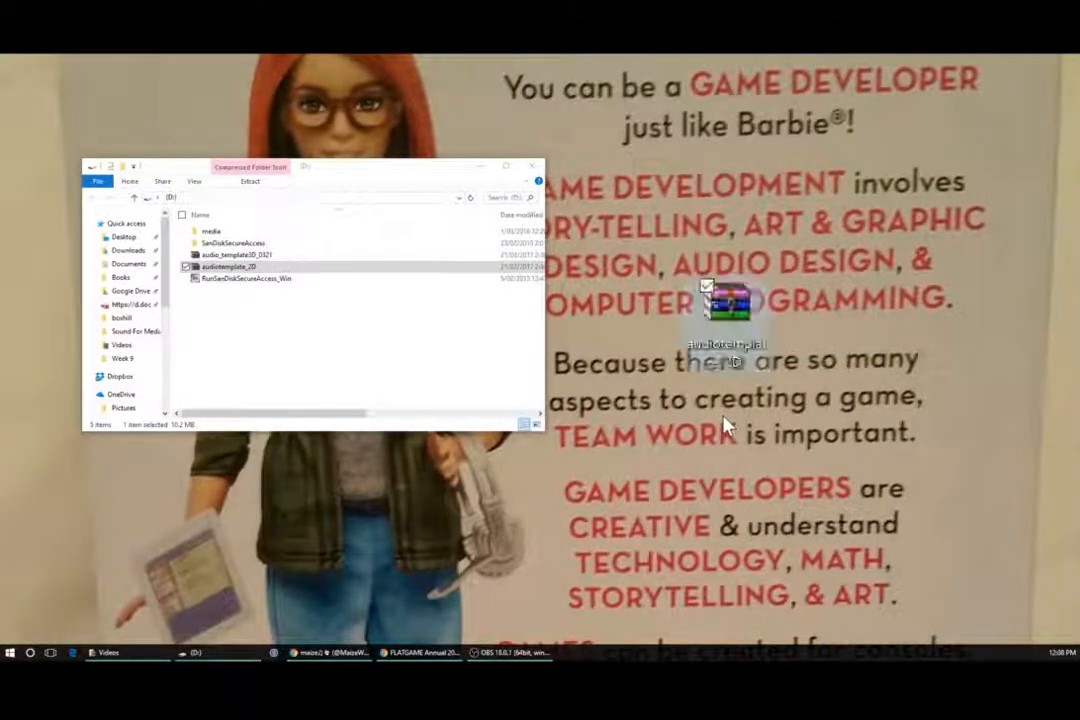
- Extract the archive's FLAT PROJECT (2) folder to the Desktop, then close the archive and drive windows
{"action": "double_click", "coordinate": [735, 312]}
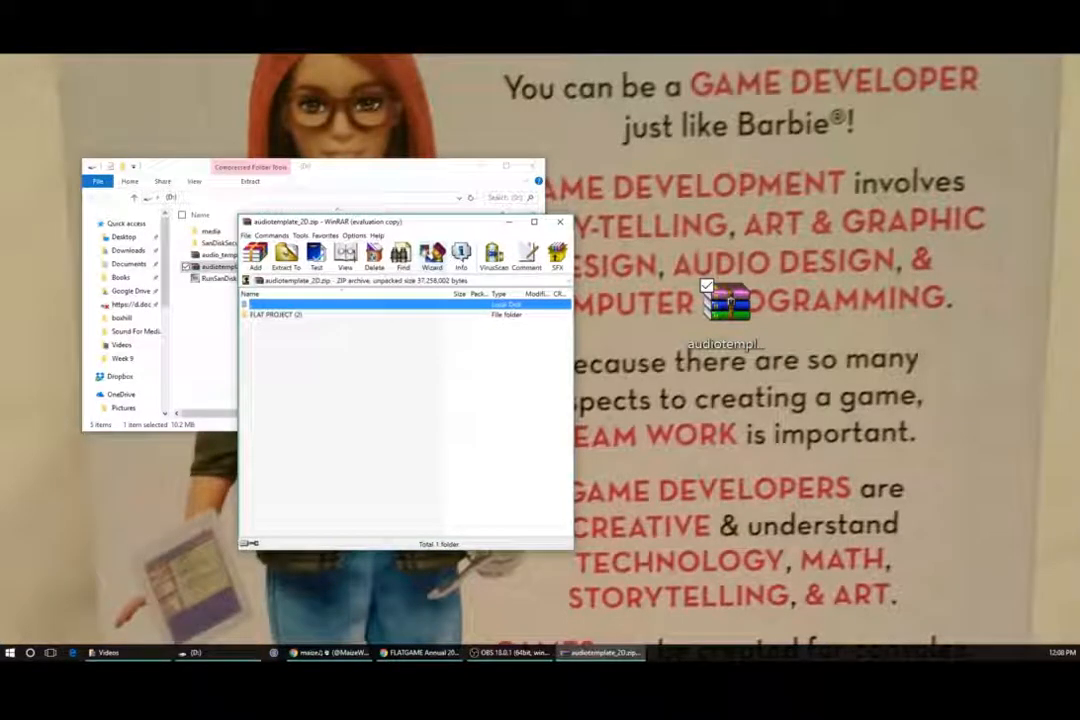
{"action": "left_click", "coordinate": [286, 257]}
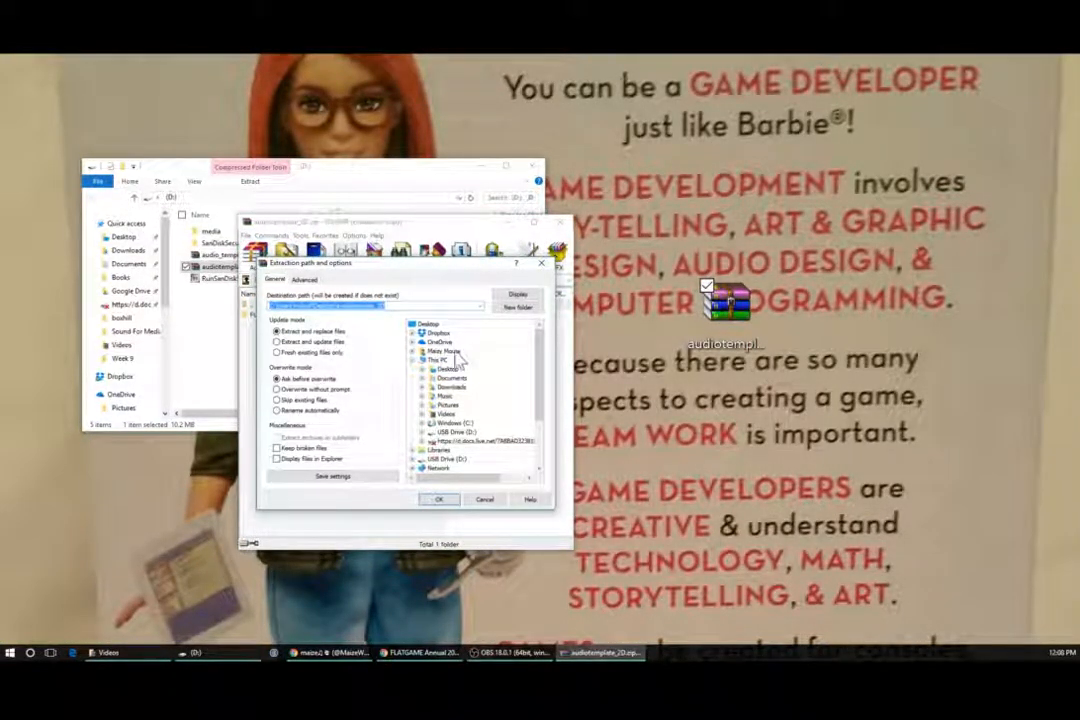
{"action": "left_click", "coordinate": [427, 324]}
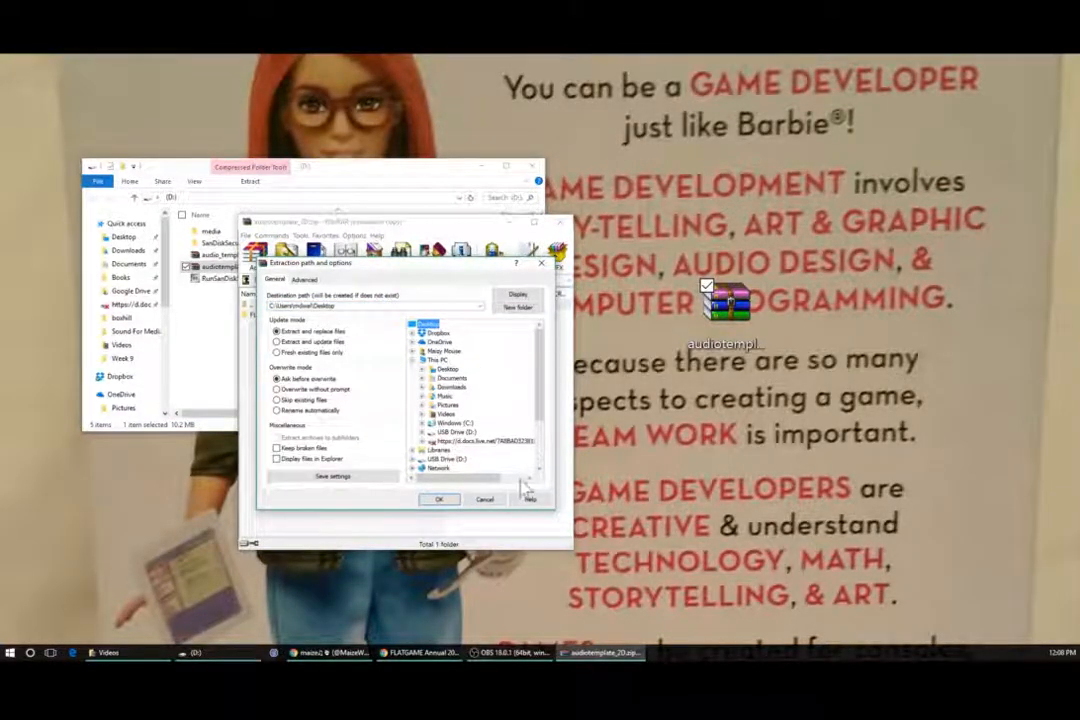
{"action": "left_click", "coordinate": [437, 502]}
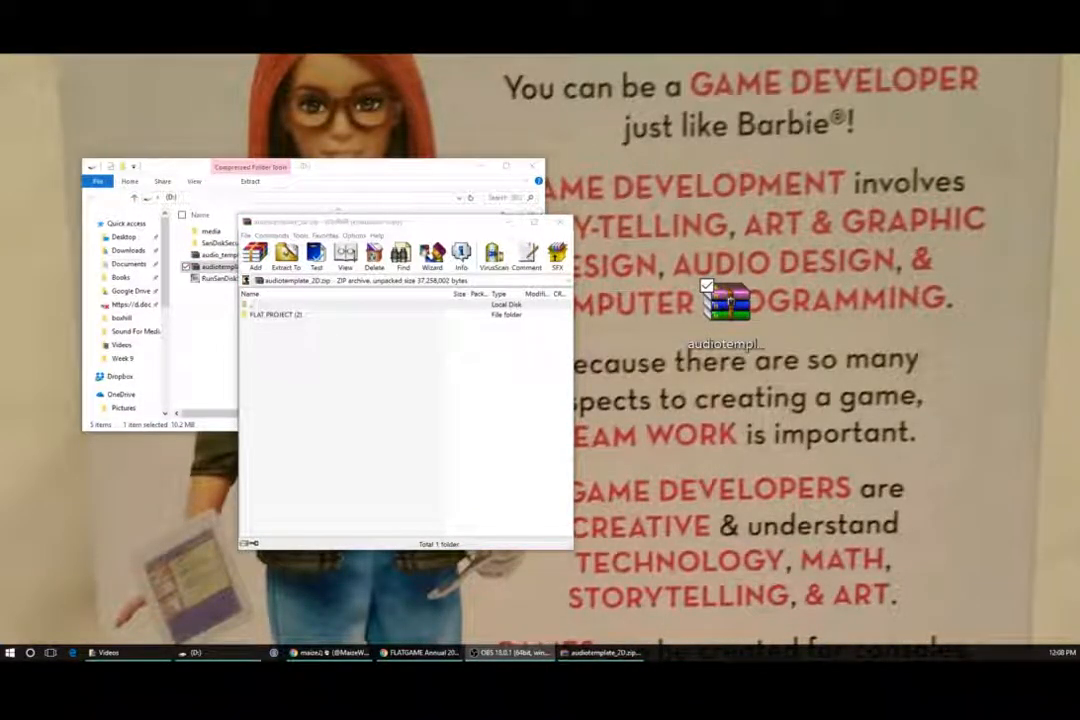
{"action": "left_click", "coordinate": [558, 221]}
{"action": "left_click", "coordinate": [482, 166]}
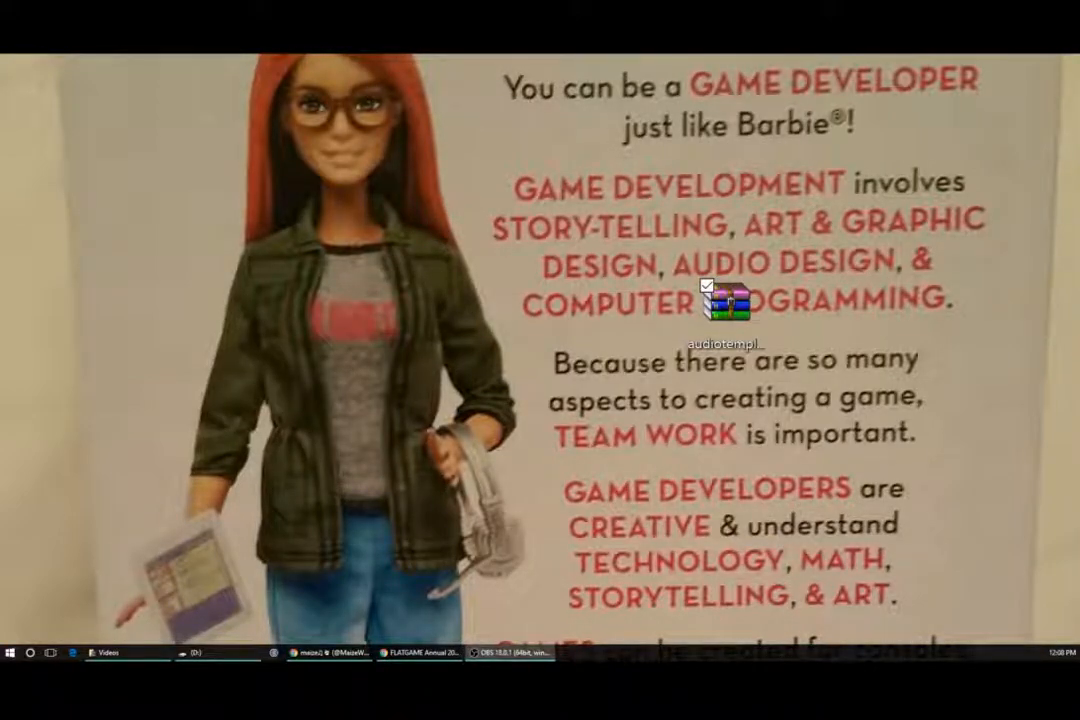
{"action": "left_click_drag", "start_coordinate": [712, 285], "coordinate": [615, 311]}
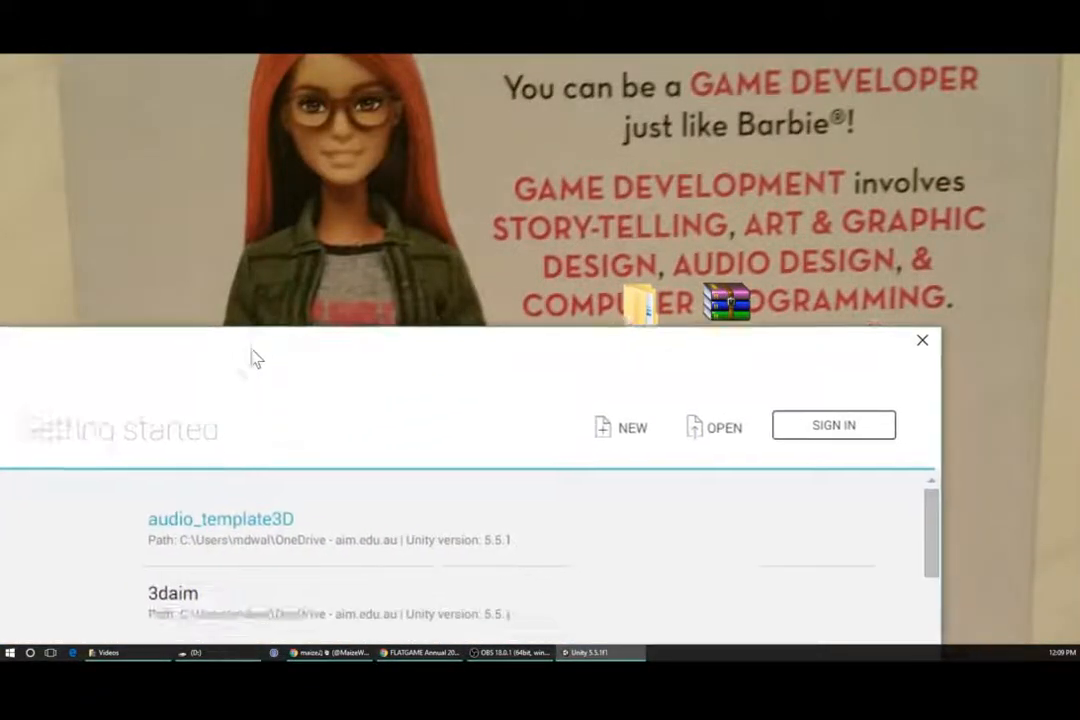
- Open the FLATBOOK project inside the Desktop's FLAT PROJECT (2) folder from the Unity launcher
{"action": "left_click_drag", "start_coordinate": [251, 357], "coordinate": [277, 108]}
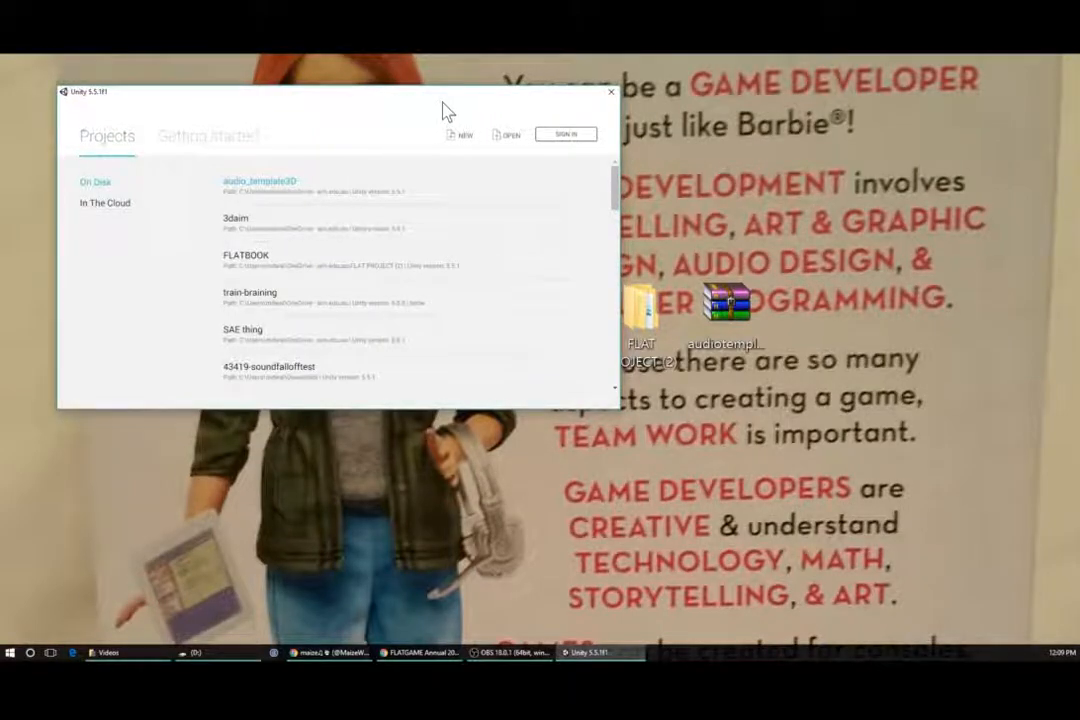
{"action": "left_click_drag", "start_coordinate": [424, 96], "coordinate": [374, 80]}
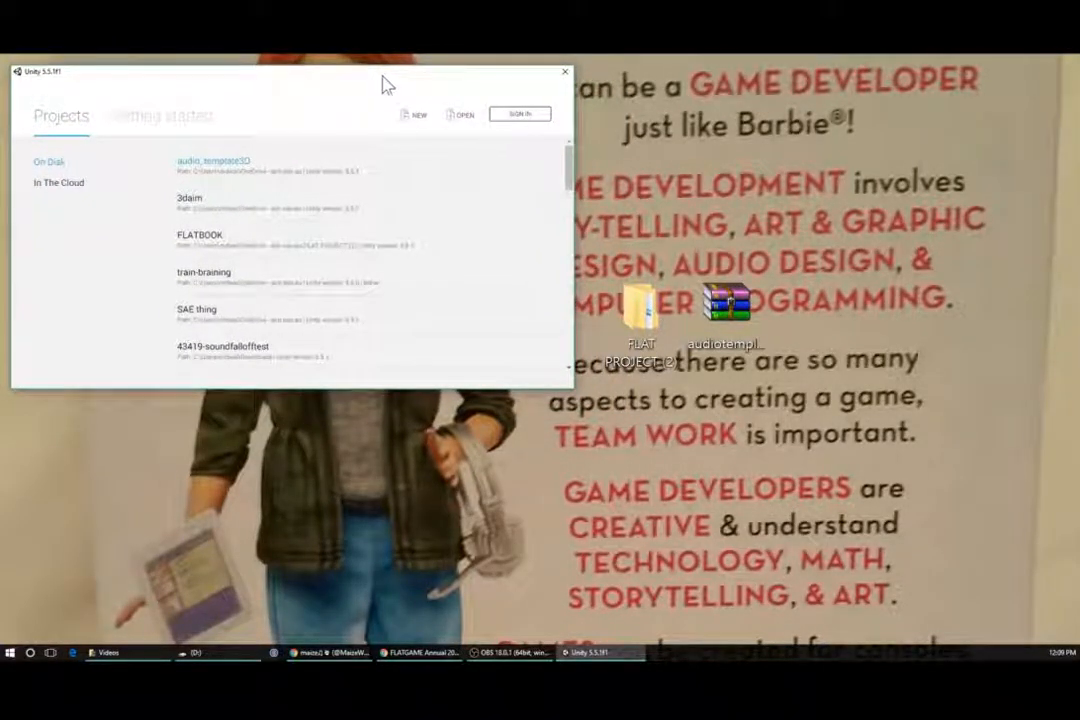
{"action": "left_click", "coordinate": [462, 122]}
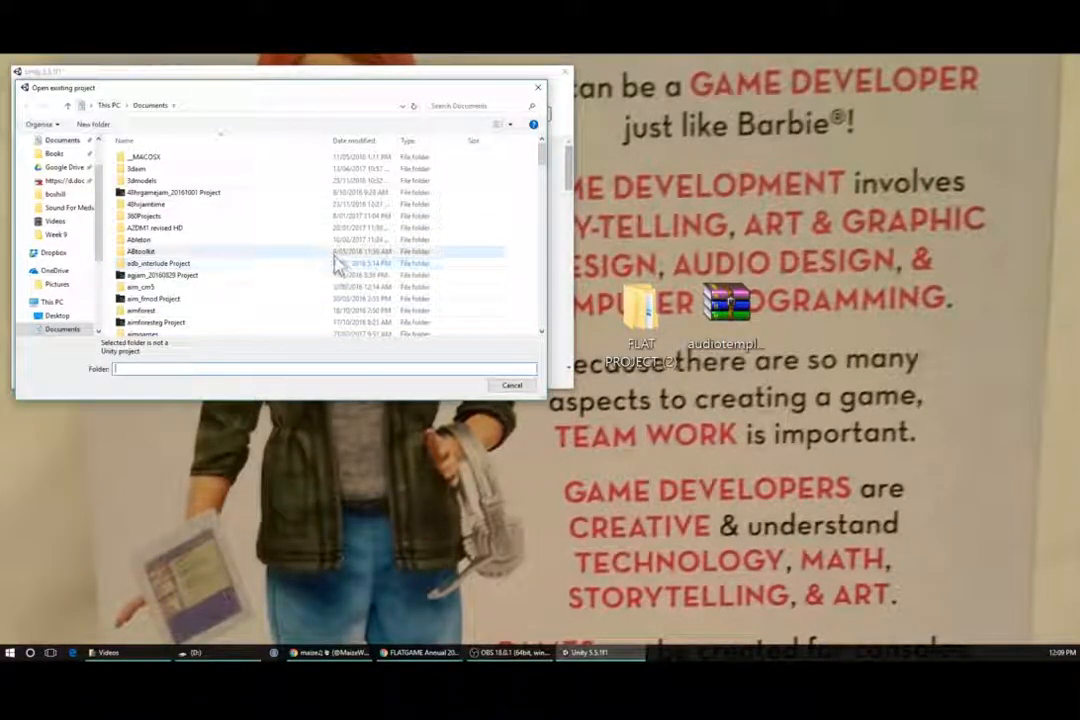
{"action": "left_click", "coordinate": [48, 318]}
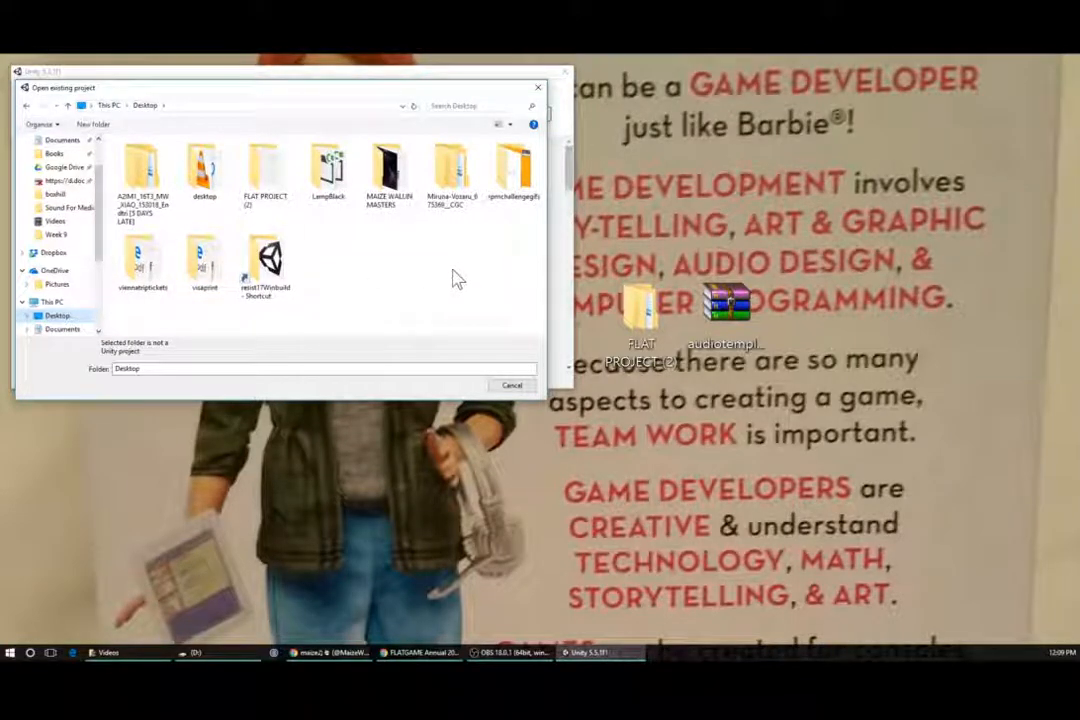
{"action": "left_click", "coordinate": [272, 182]}
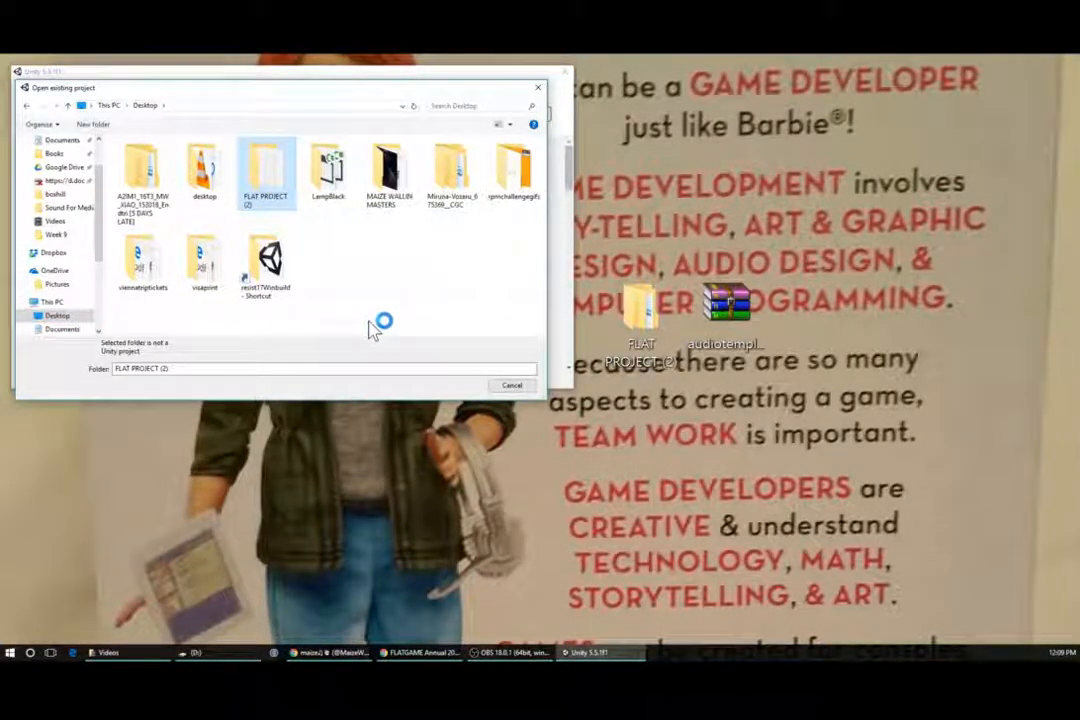
{"action": "double_click", "coordinate": [278, 170]}
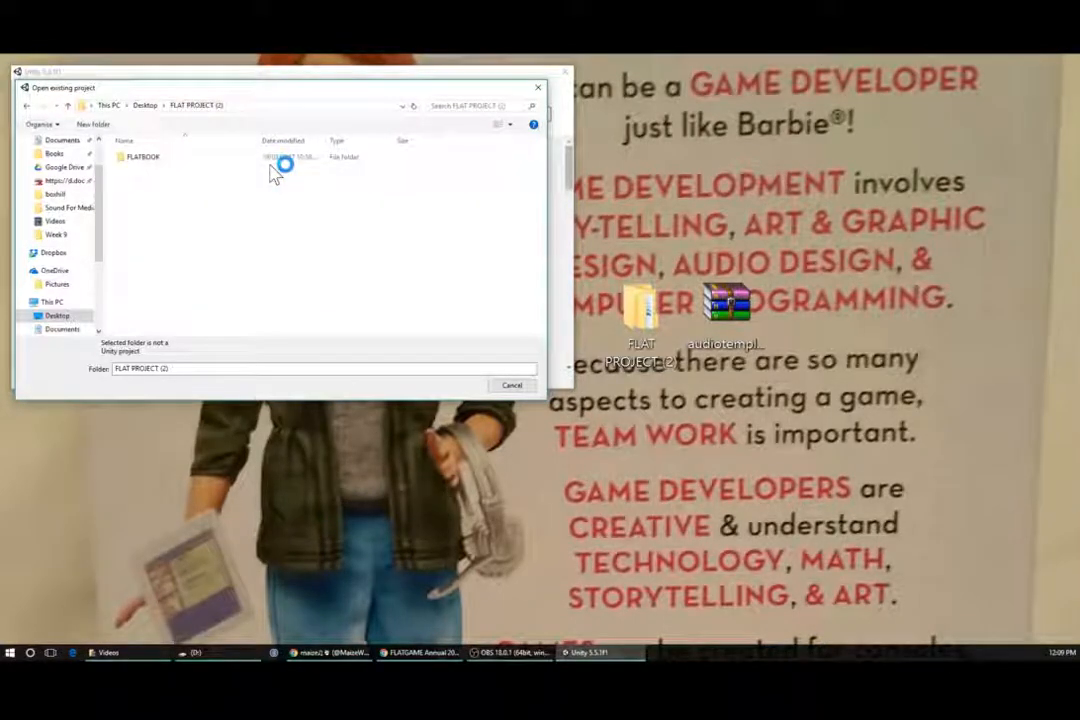
{"action": "left_click", "coordinate": [189, 163]}
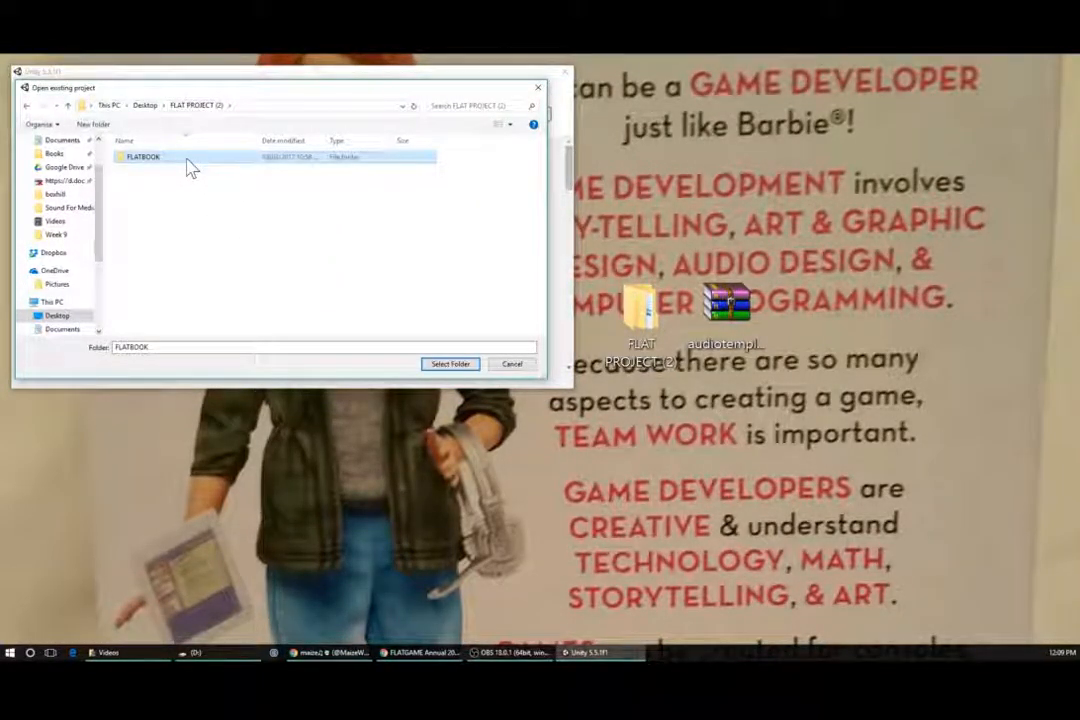
{"action": "double_click", "coordinate": [195, 168]}
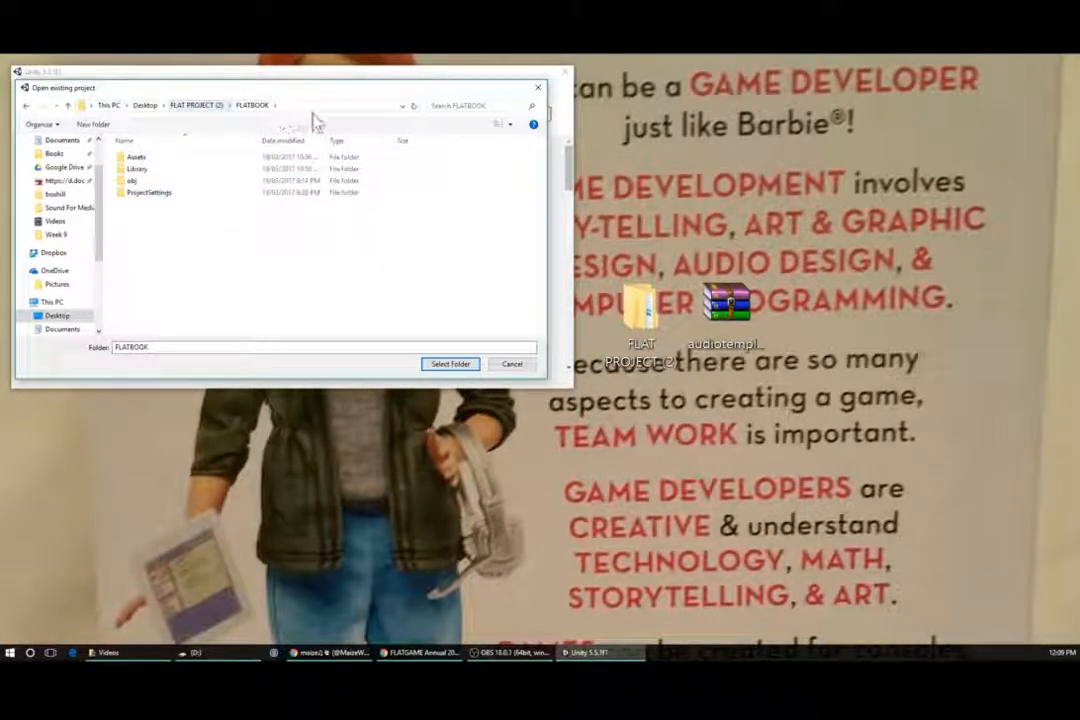
{"action": "left_click", "coordinate": [213, 110]}
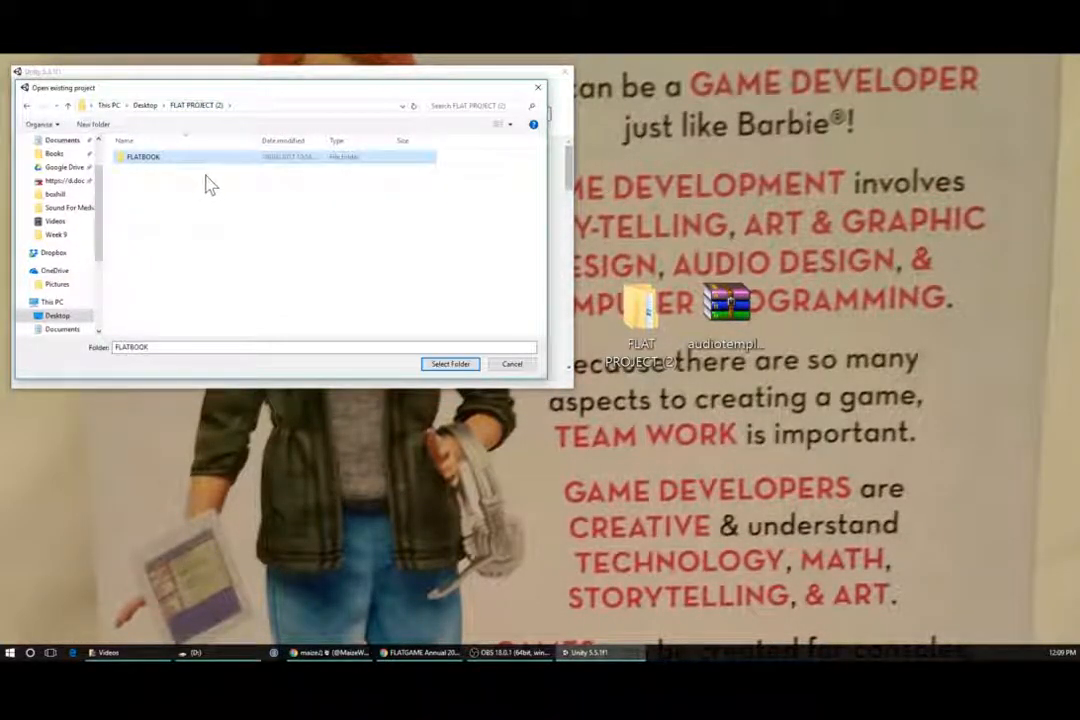
{"action": "left_click", "coordinate": [450, 364]}
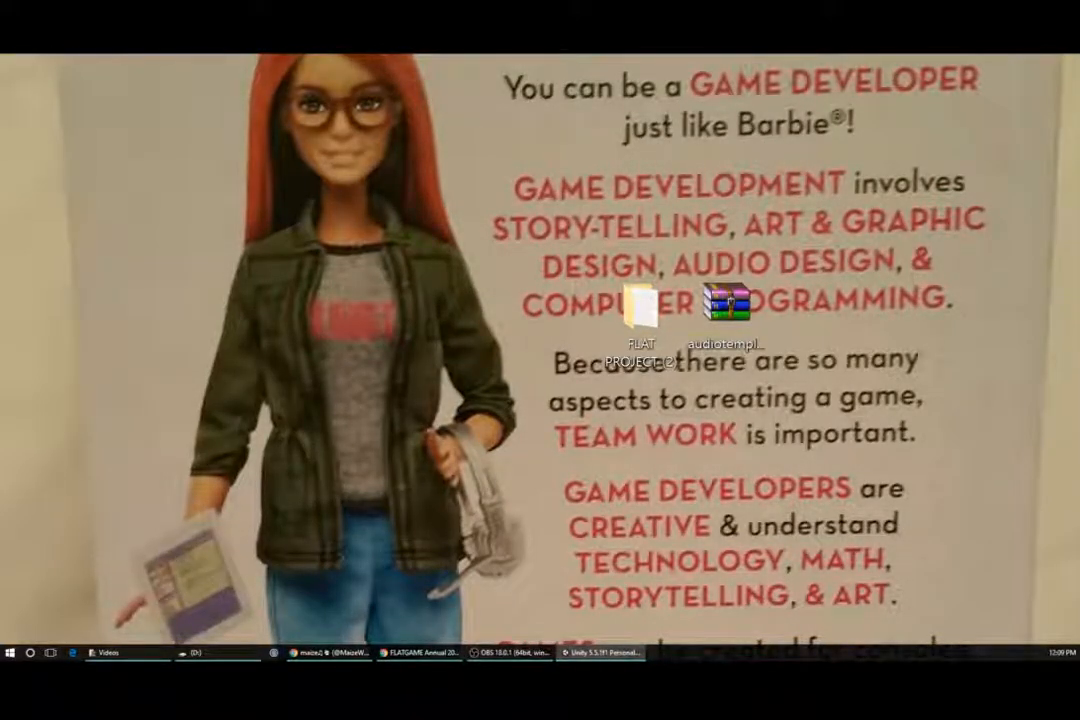
- Bring up the Unity editor and survey the FLATGAME scene's room layout
{"action": "left_click_drag", "start_coordinate": [575, 658], "coordinate": [575, 55]}
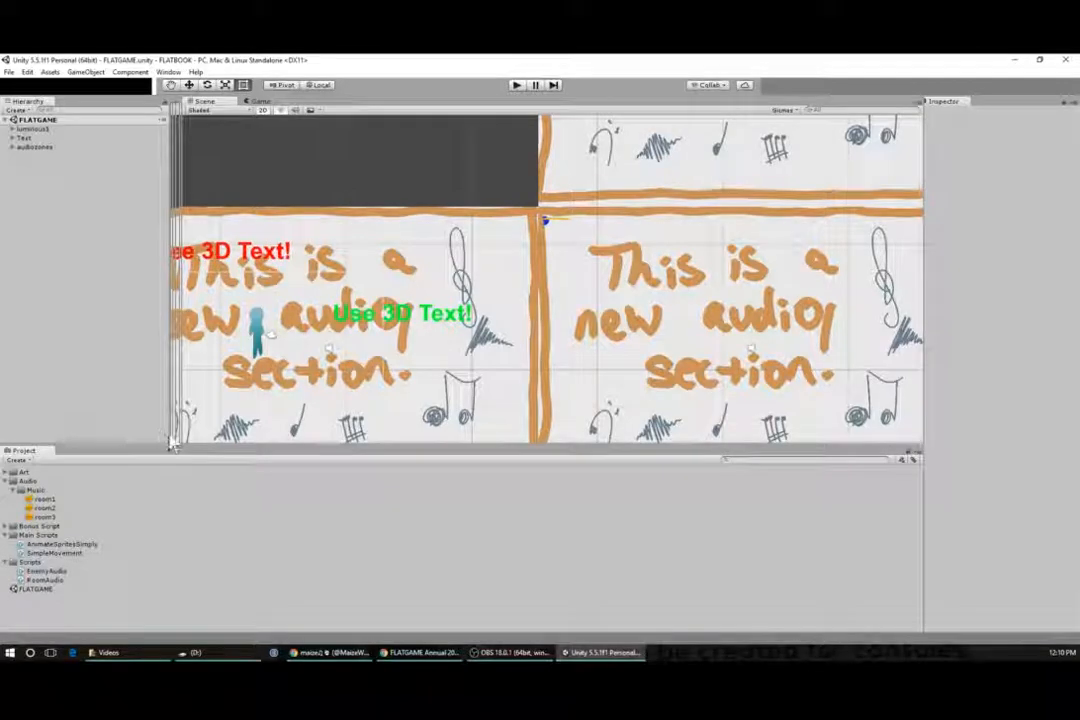
{"action": "scroll", "coordinate": [500, 277], "scroll_direction": "down", "scroll_amount": 8}
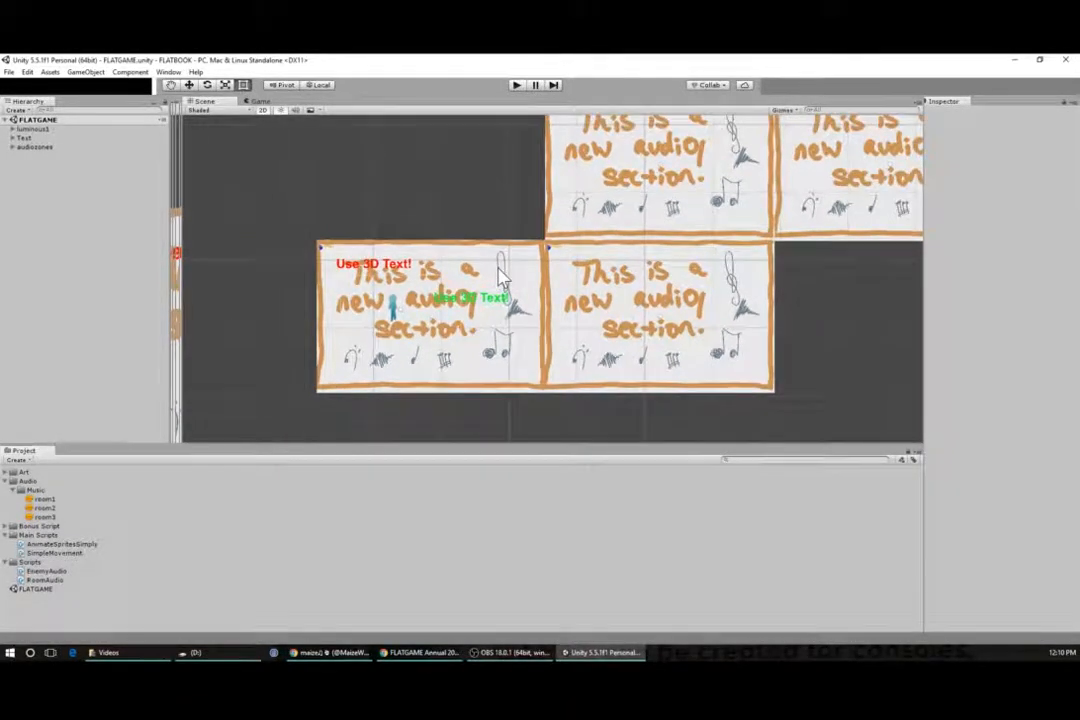
{"action": "middle_click_drag", "start_coordinate": [807, 316], "coordinate": [709, 352]}
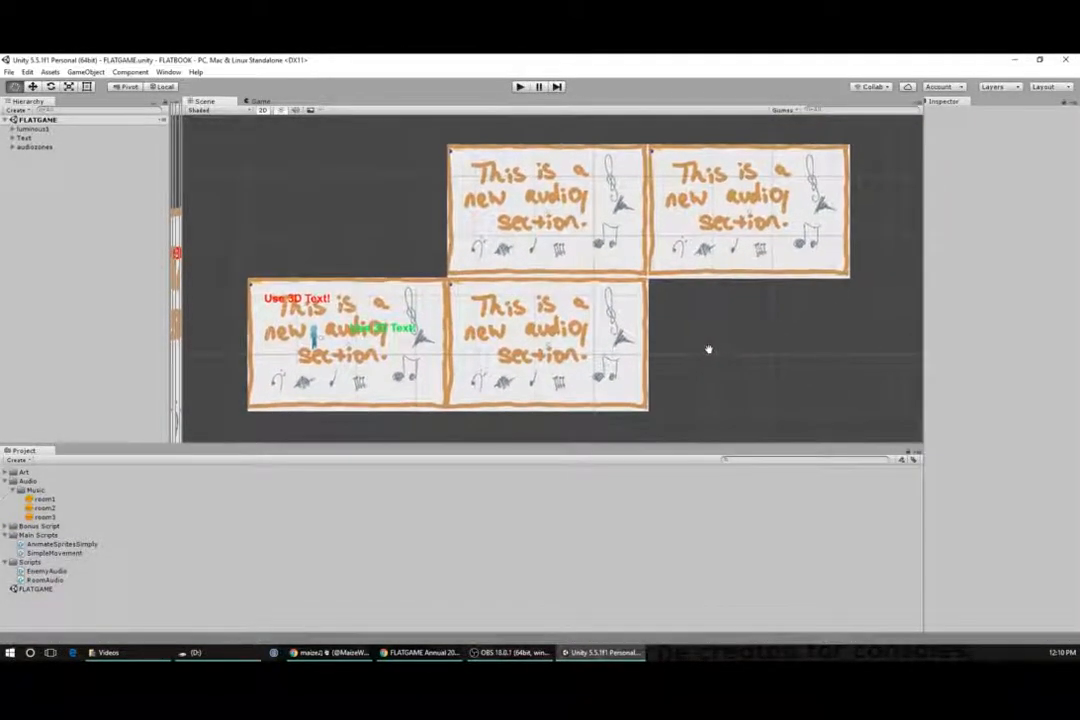
{"action": "left_click_drag", "start_coordinate": [176, 260], "coordinate": [157, 267]}
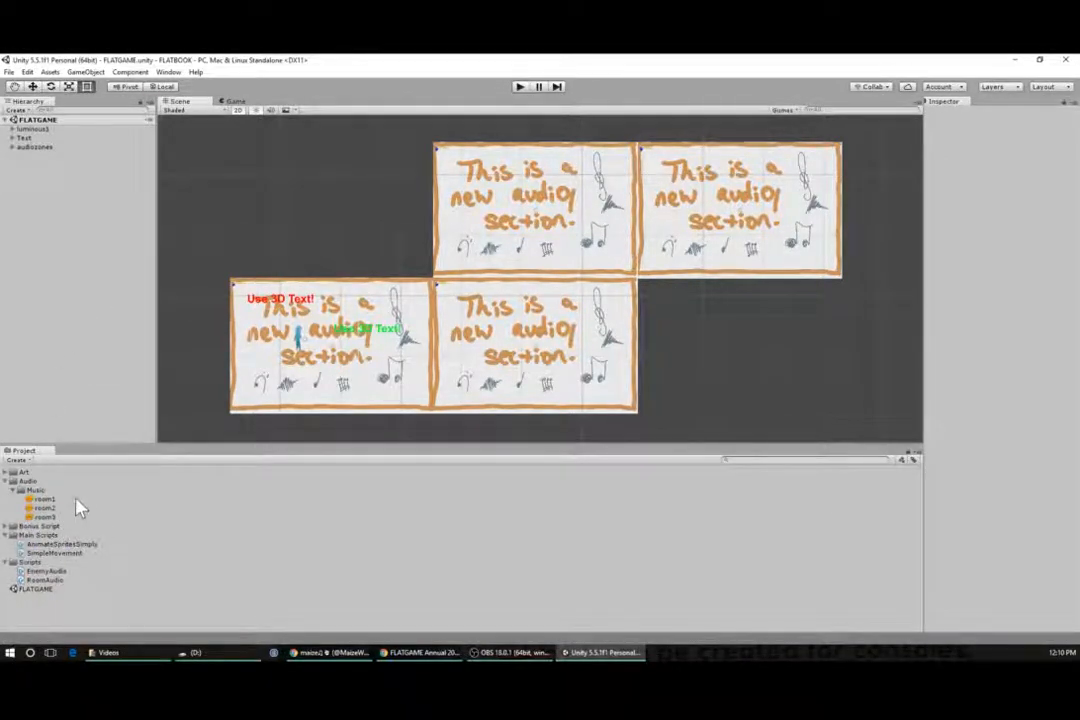
- Collapse the Audio, Main Scripts and Scripts project folders and select the FLATGAME scene asset
{"action": "left_click", "coordinate": [7, 481]}
{"action": "left_click", "coordinate": [7, 499]}
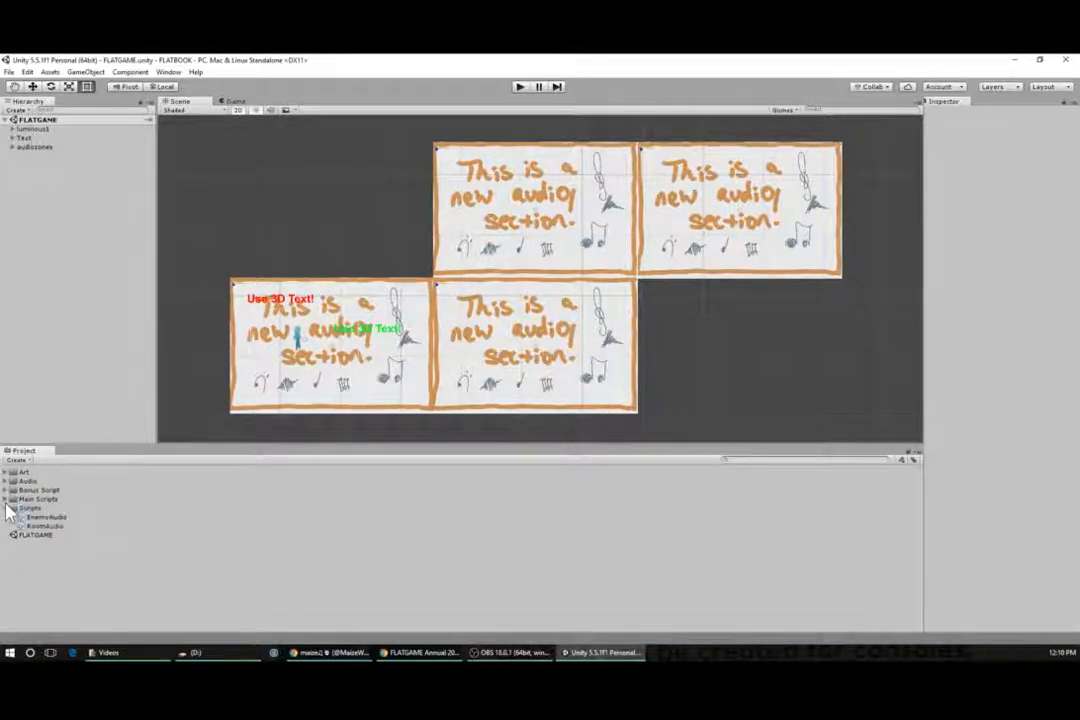
{"action": "left_click", "coordinate": [7, 509]}
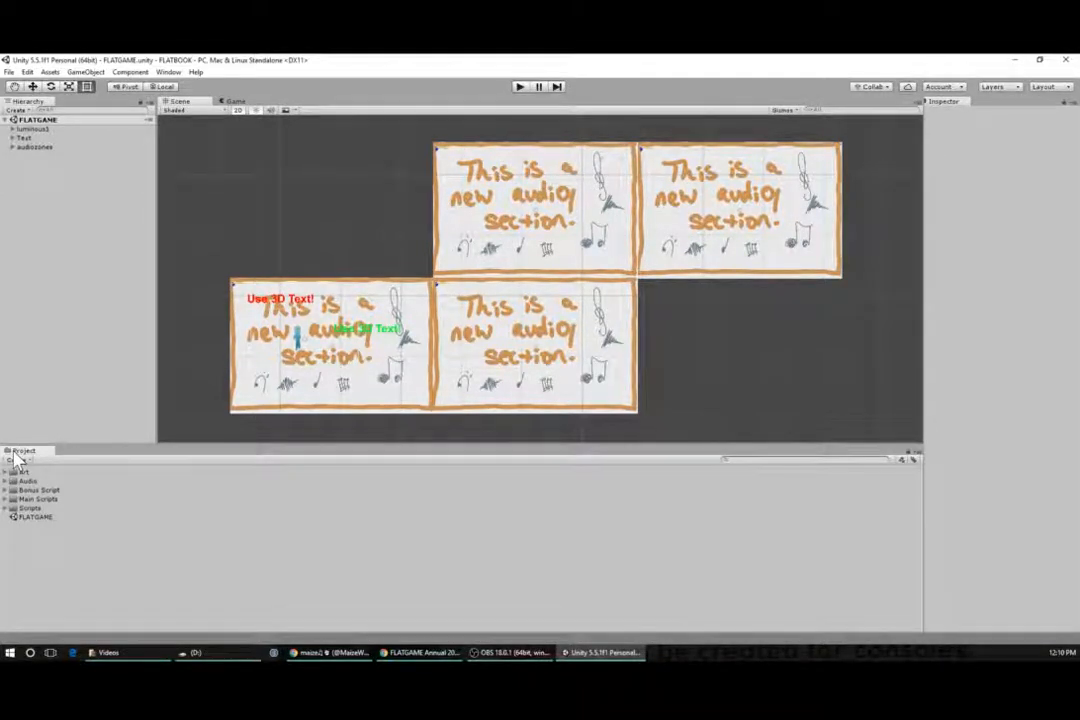
{"action": "left_click", "coordinate": [28, 481]}
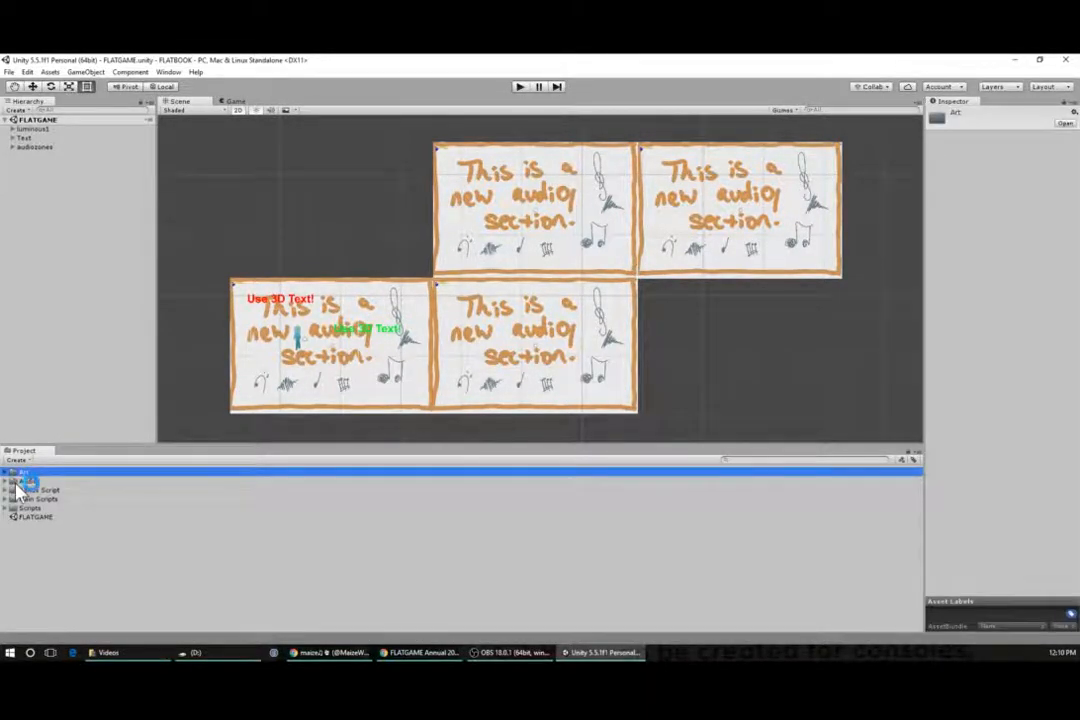
{"action": "left_click", "coordinate": [22, 491]}
{"action": "left_click", "coordinate": [22, 500]}
{"action": "left_click", "coordinate": [27, 509]}
{"action": "left_click", "coordinate": [32, 517]}
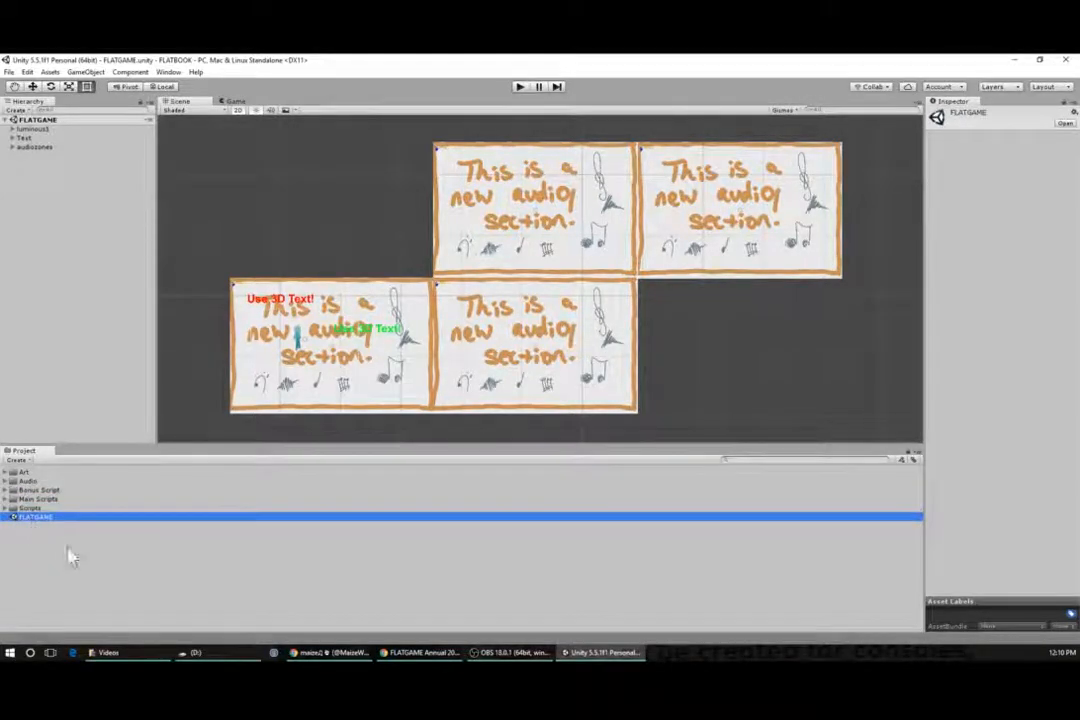
{"action": "left_click", "coordinate": [68, 543]}
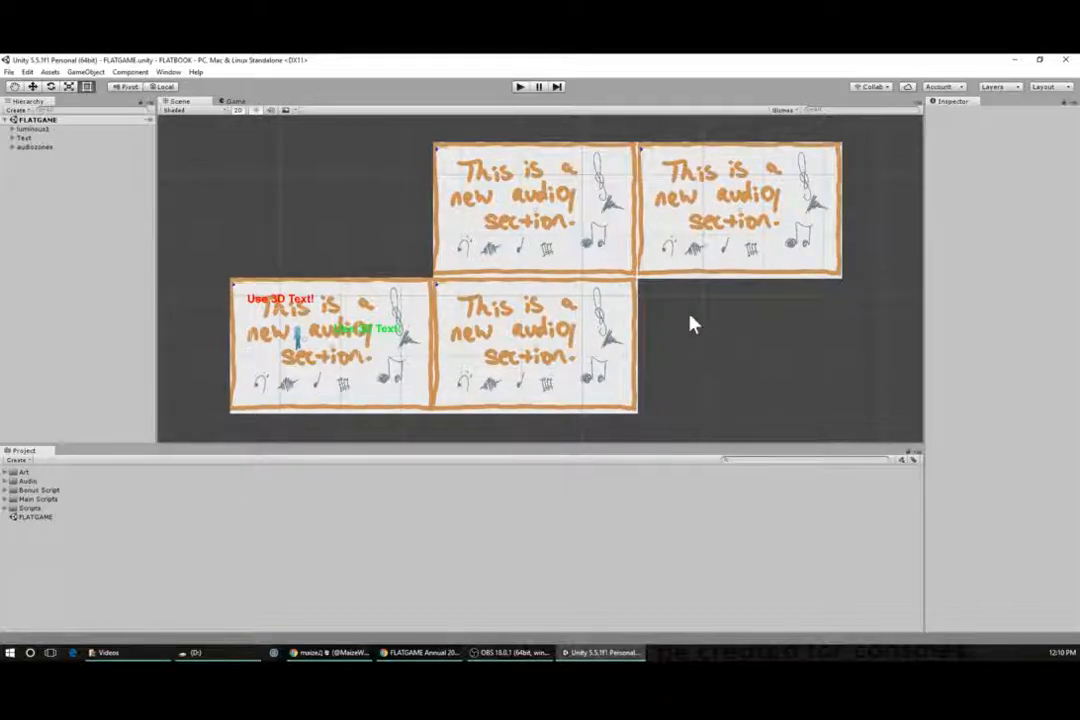
{"action": "left_click", "coordinate": [45, 522]}
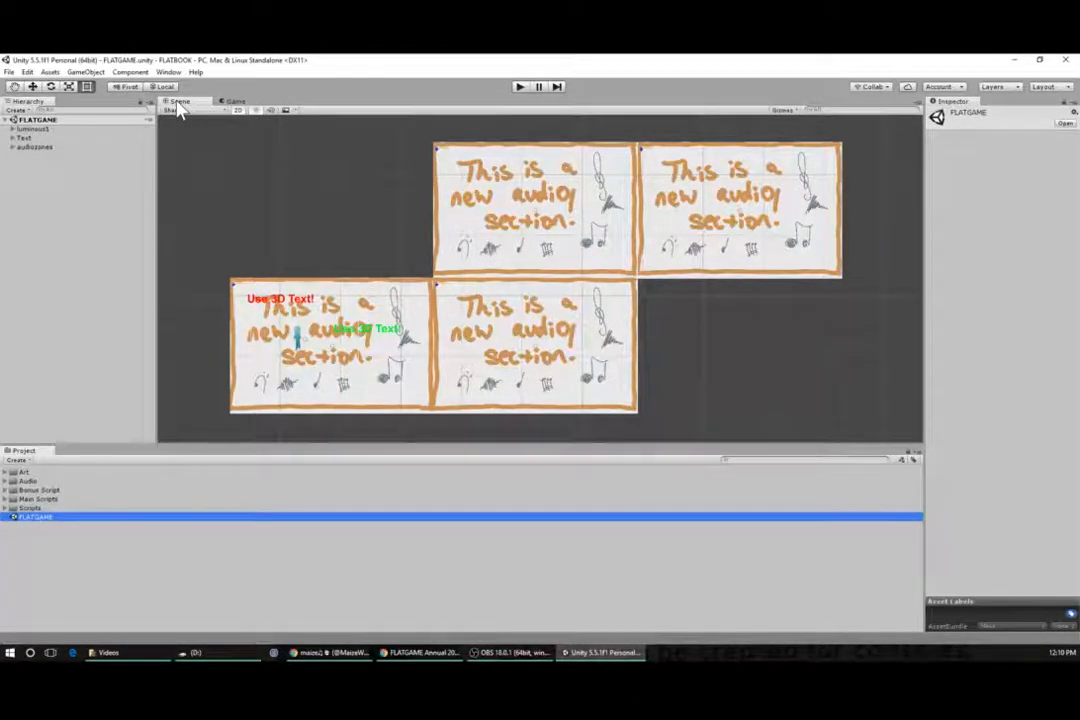
- Preview the Game view, then return to the Scene view and inspect the audio zone rooms
{"action": "left_click", "coordinate": [235, 102]}
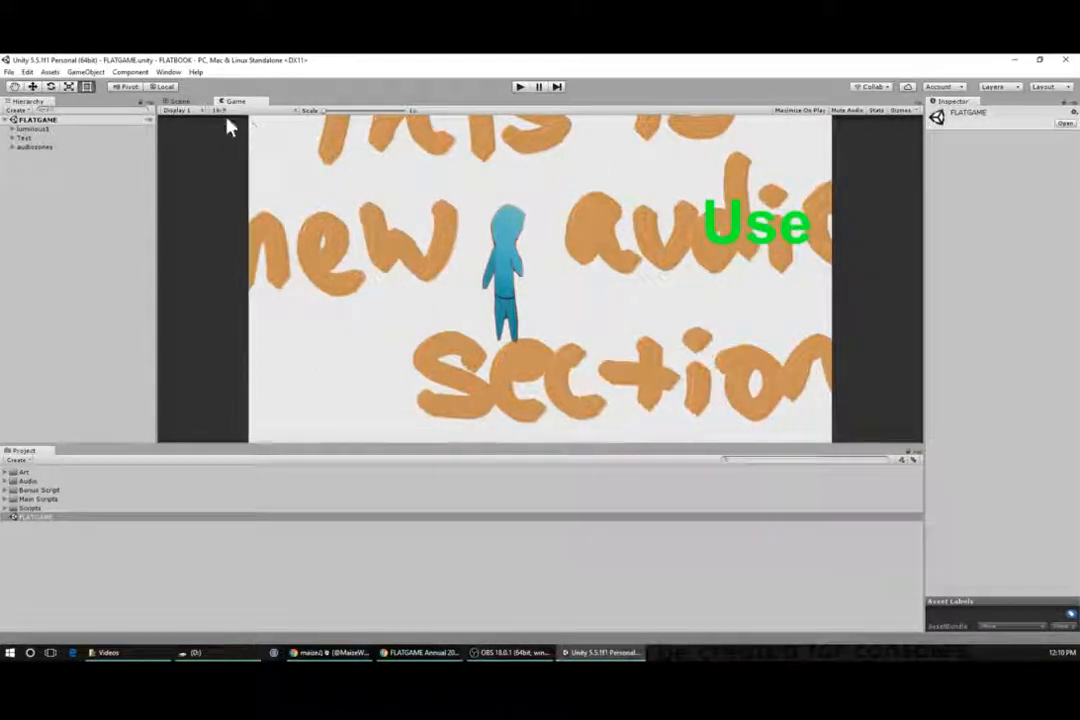
{"action": "left_click", "coordinate": [178, 101]}
{"action": "left_click", "coordinate": [555, 336]}
{"action": "left_click", "coordinate": [549, 188]}
{"action": "left_click", "coordinate": [750, 218]}
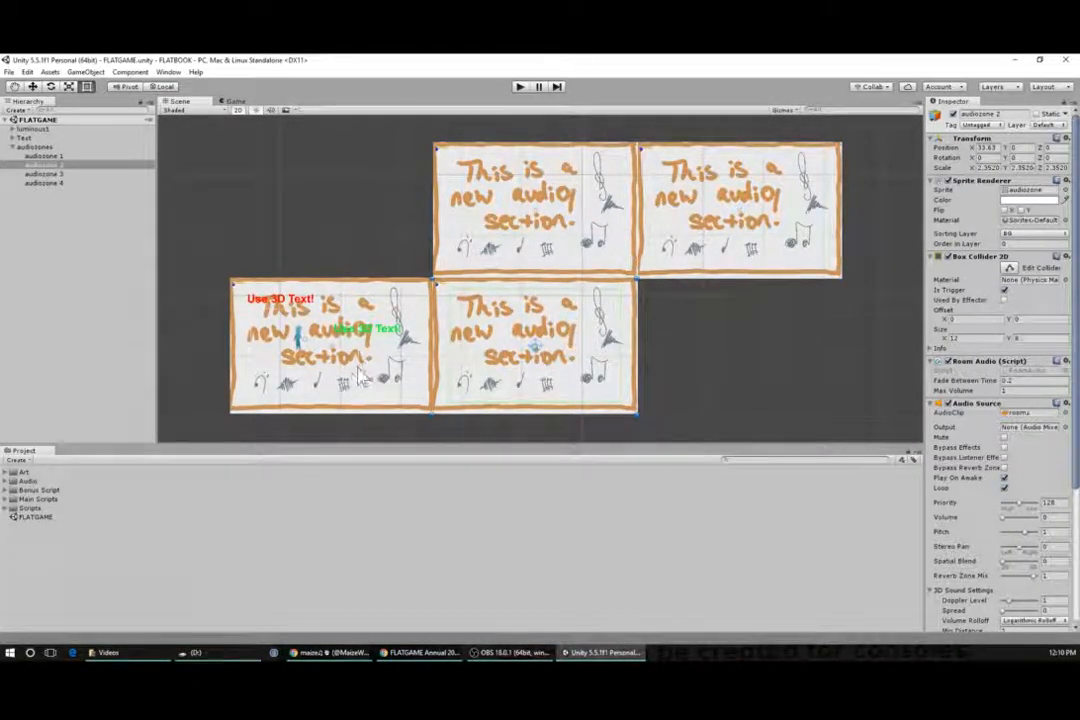
{"action": "left_click", "coordinate": [292, 330]}
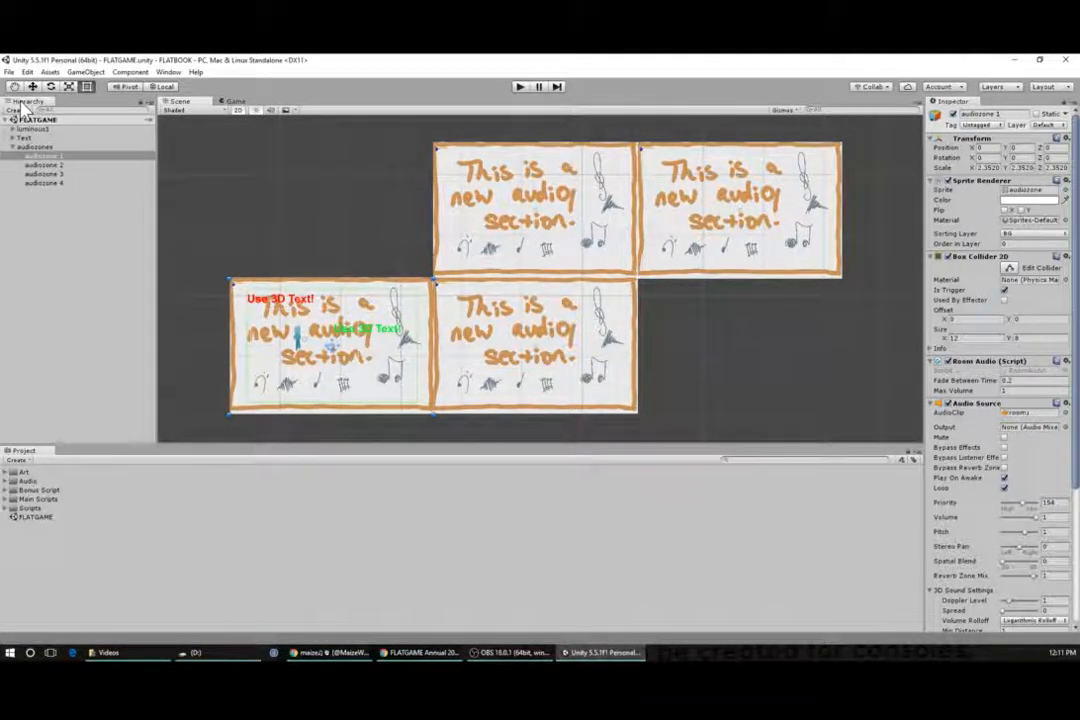
- Browse the hierarchy groups and inspect the luminous1 player character in the lower-left room
{"action": "left_click", "coordinate": [12, 147]}
{"action": "left_click", "coordinate": [13, 139]}
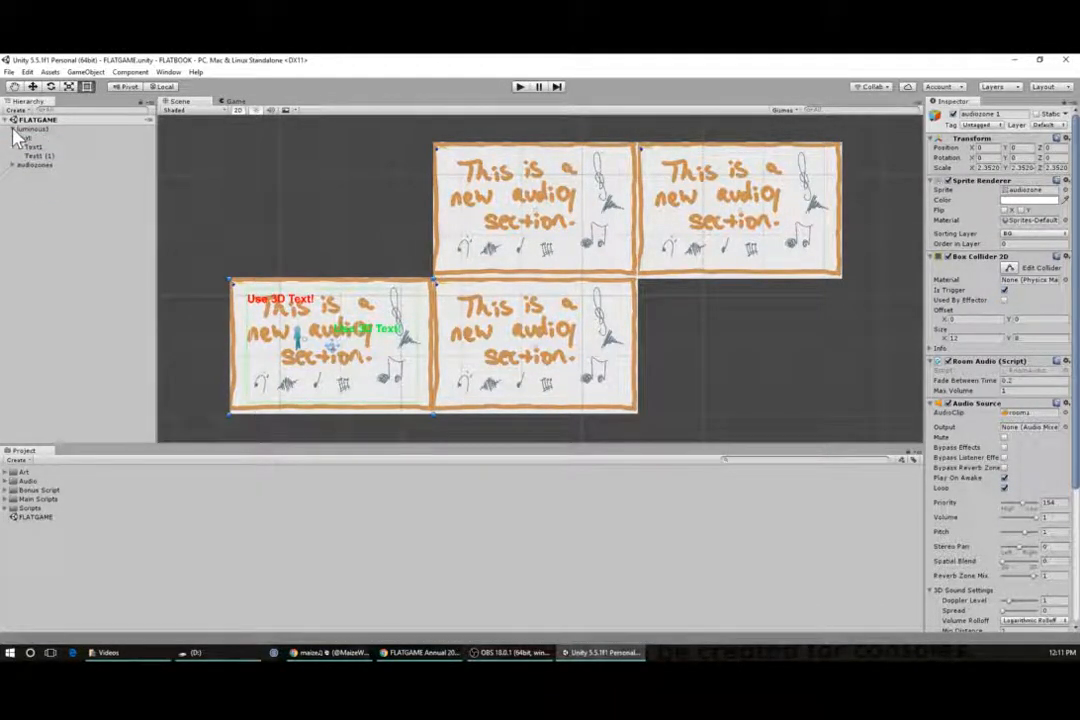
{"action": "left_click", "coordinate": [12, 147]}
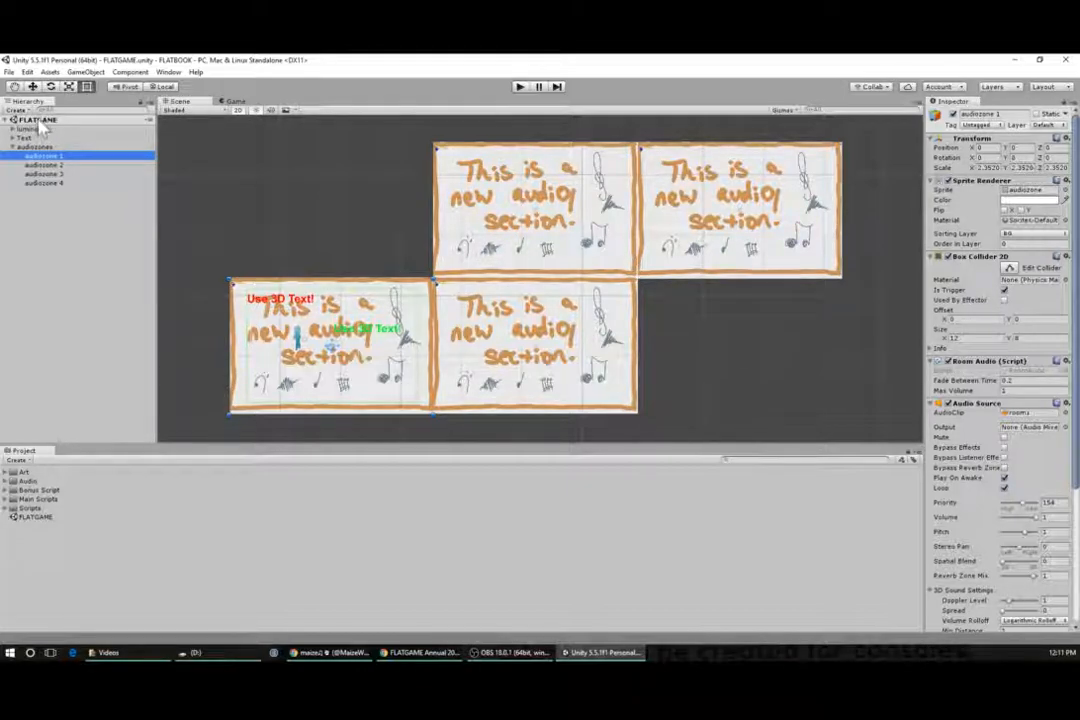
{"action": "left_click", "coordinate": [38, 517]}
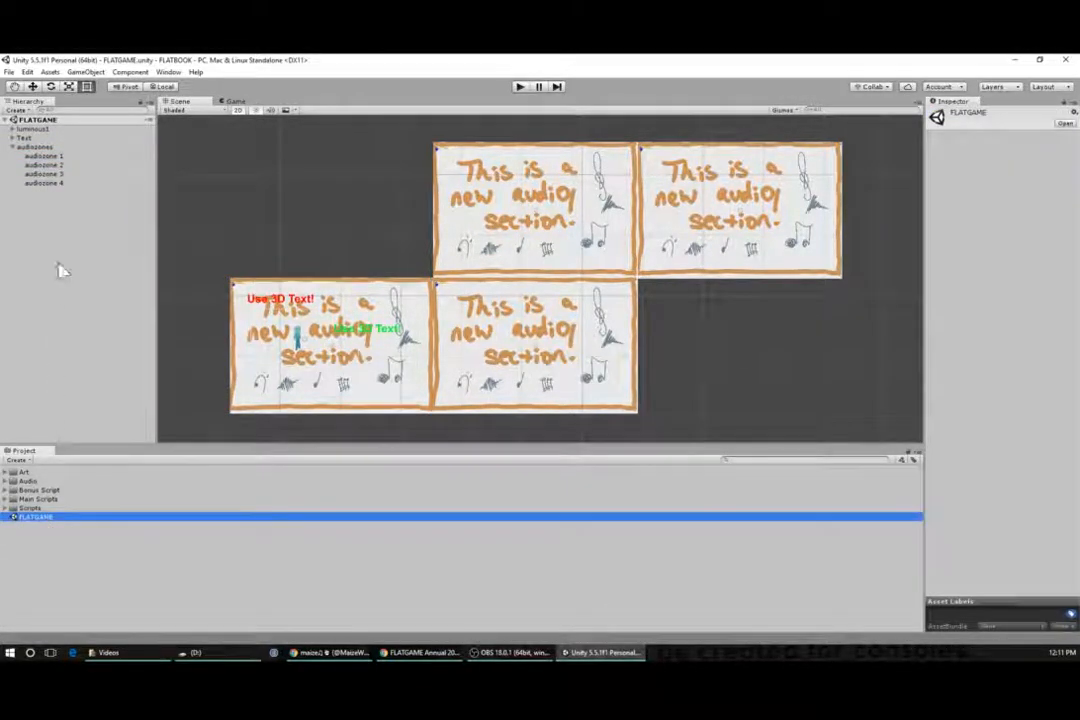
{"action": "left_click", "coordinate": [34, 121]}
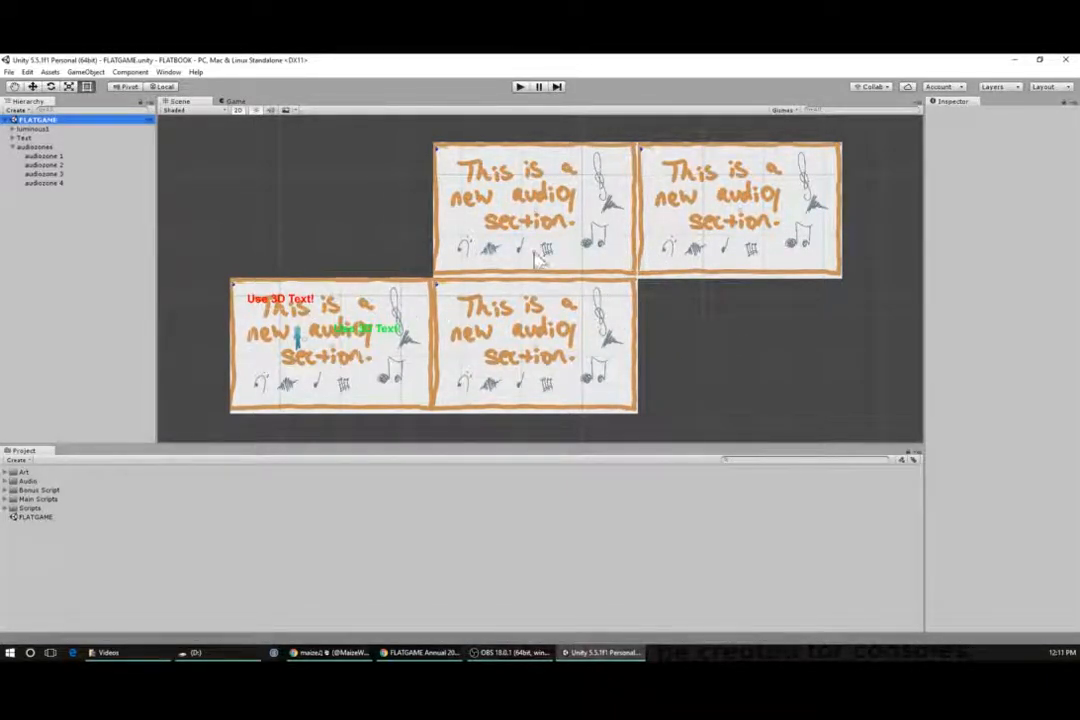
{"action": "left_click", "coordinate": [32, 129]}
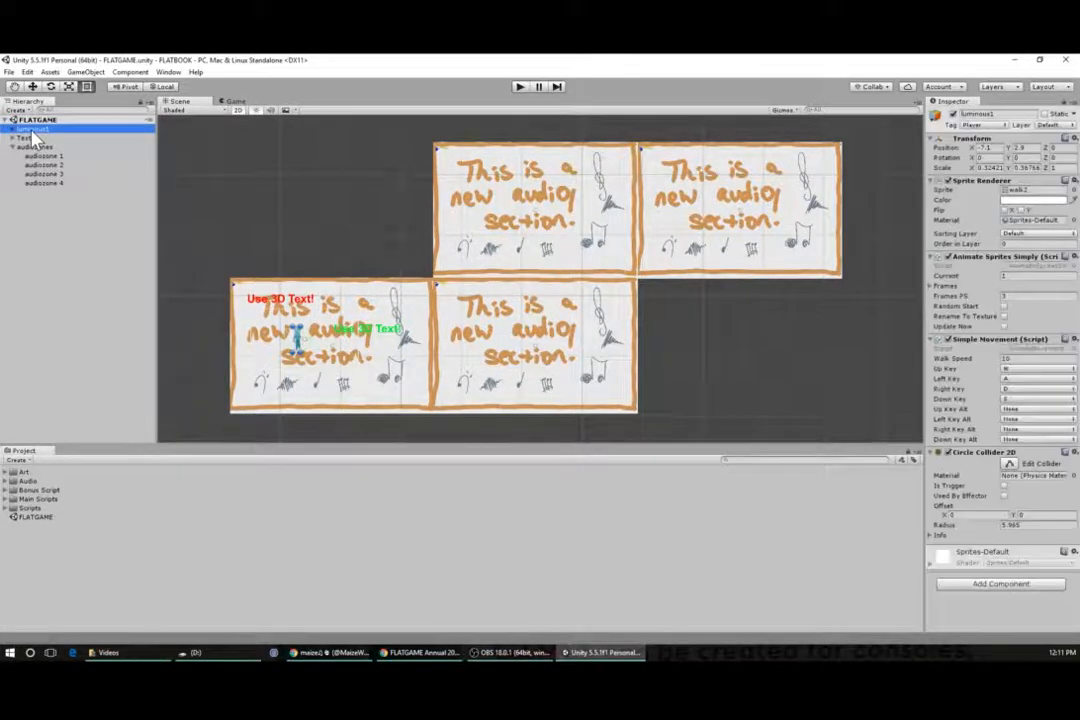
{"action": "scroll", "coordinate": [299, 336], "scroll_direction": "up", "scroll_amount": 5}
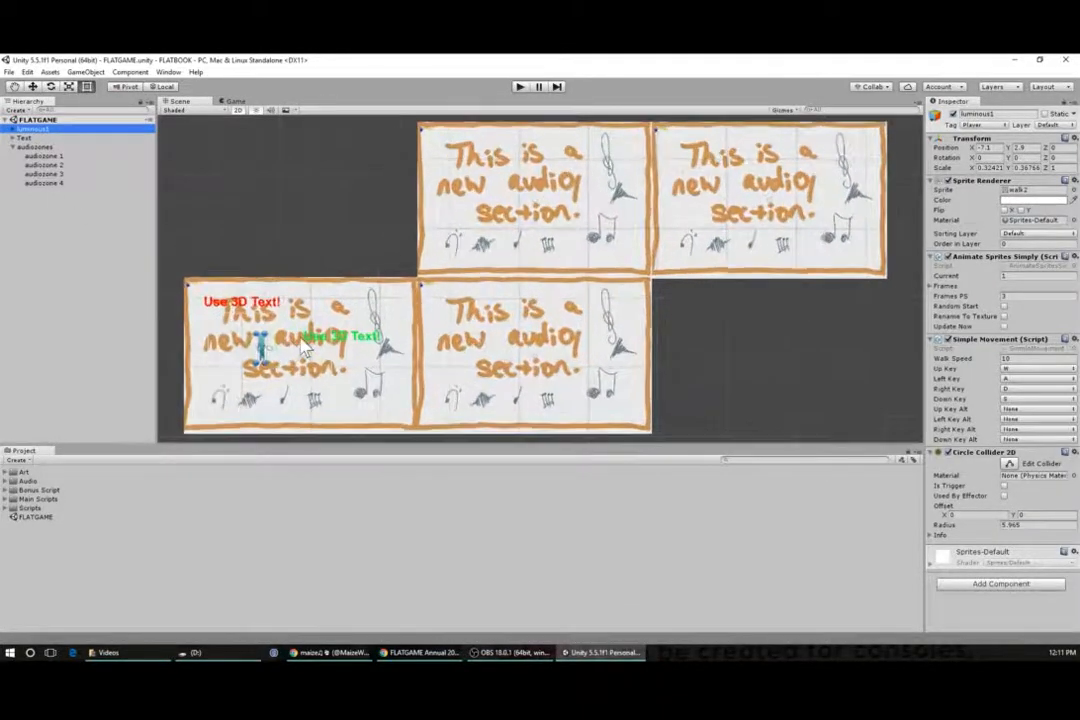
{"action": "middle_click_drag", "start_coordinate": [229, 398], "coordinate": [402, 346]}
{"action": "scroll", "coordinate": [402, 346], "scroll_direction": "up", "scroll_amount": 5}
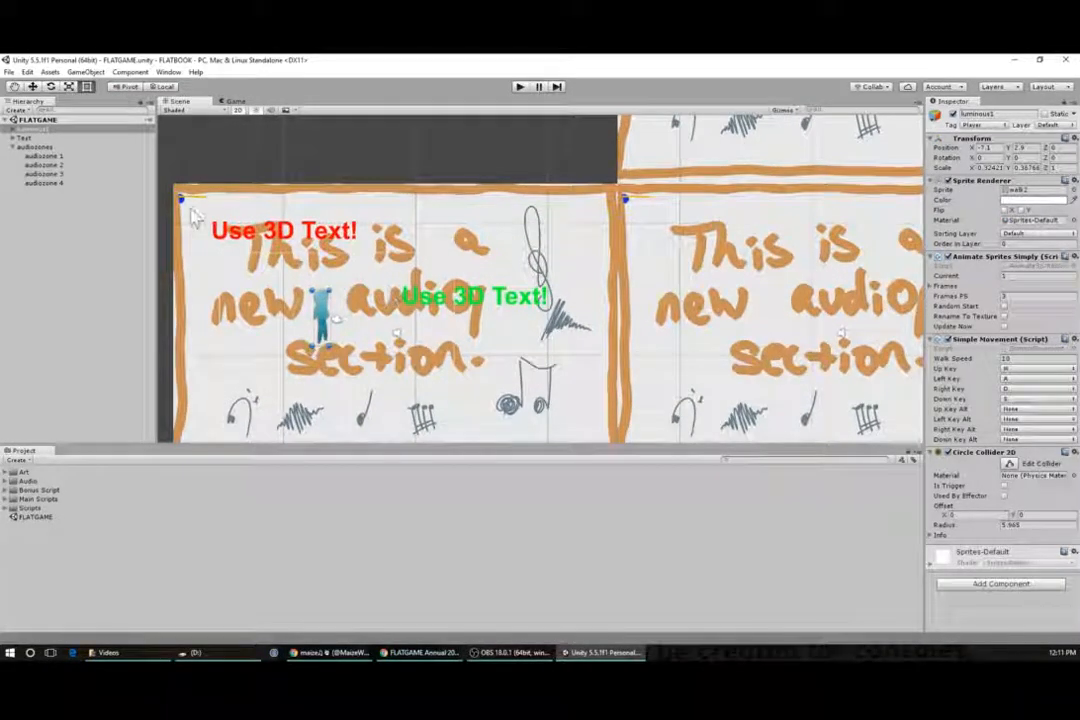
- Inspect the Text group's Text1 and Text1 (1) objects and the audiozones group in the Inspector
{"action": "left_click", "coordinate": [24, 138]}
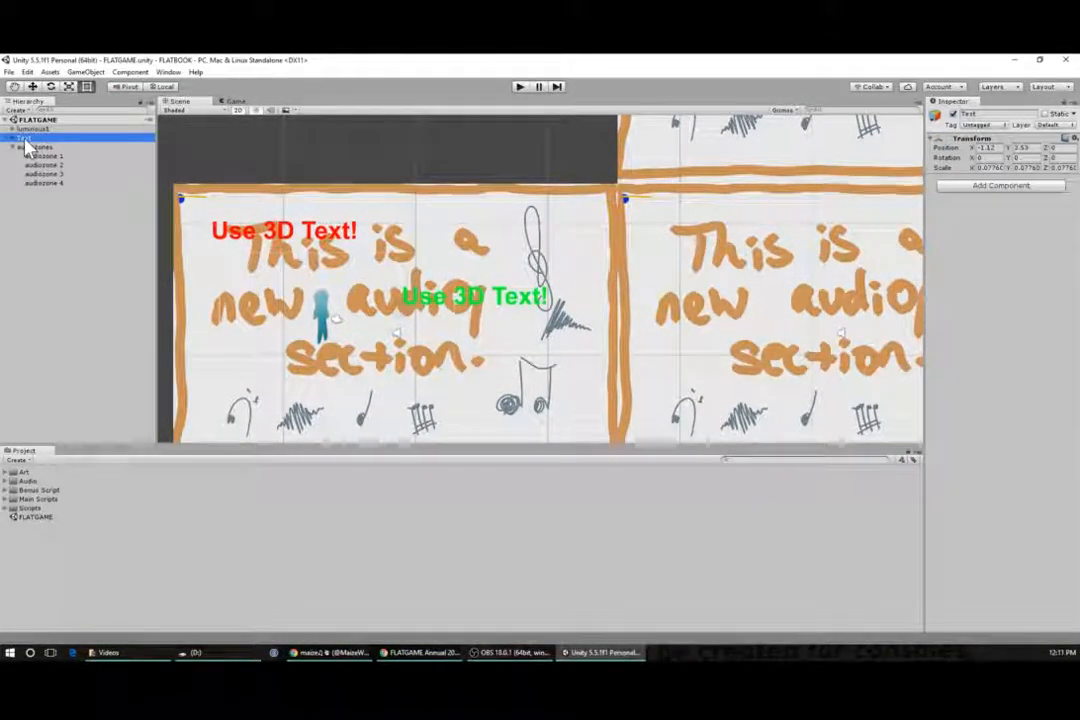
{"action": "left_click", "coordinate": [13, 138]}
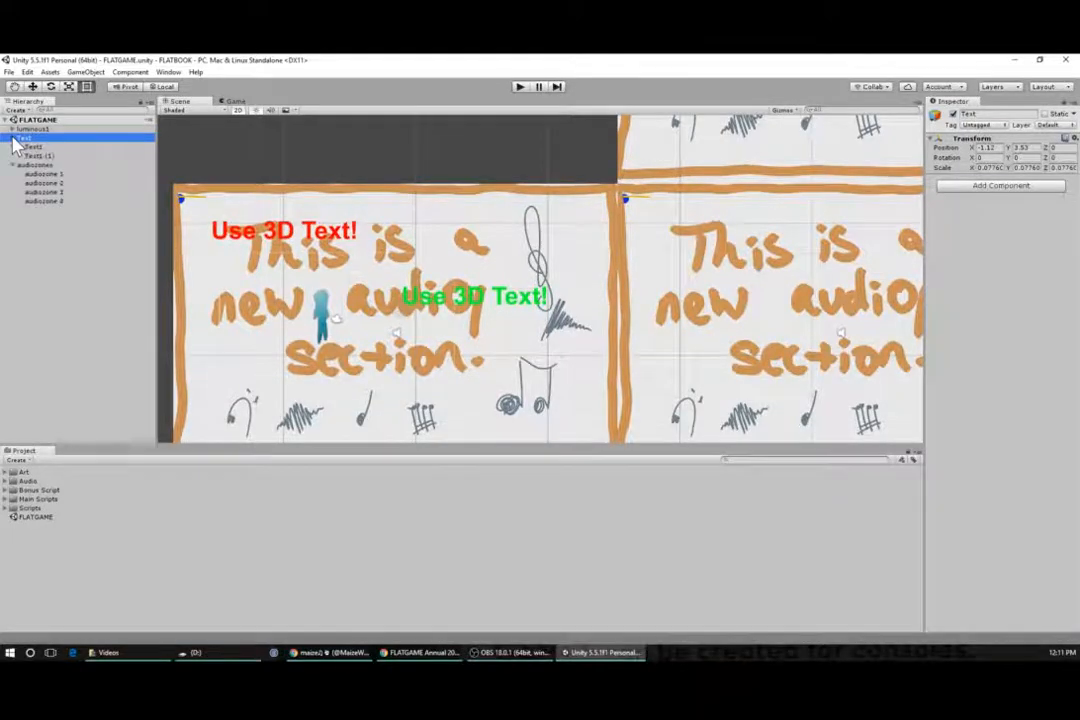
{"action": "left_click", "coordinate": [40, 156]}
{"action": "left_click", "coordinate": [42, 166]}
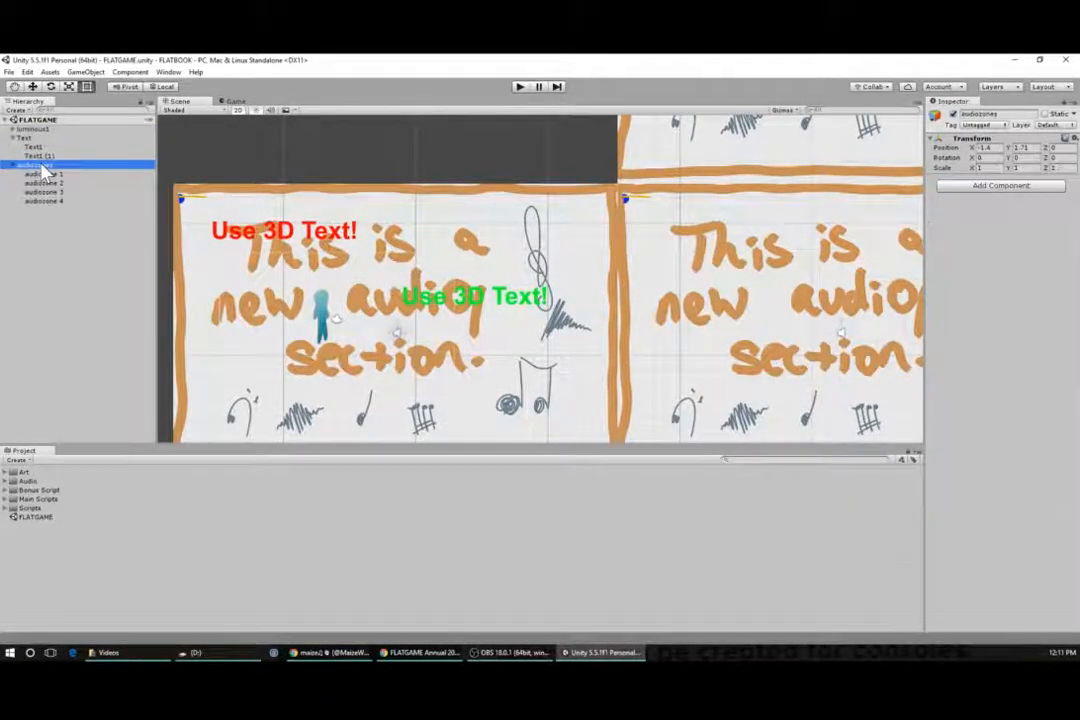
{"action": "left_click", "coordinate": [42, 157]}
{"action": "left_click", "coordinate": [43, 147]}
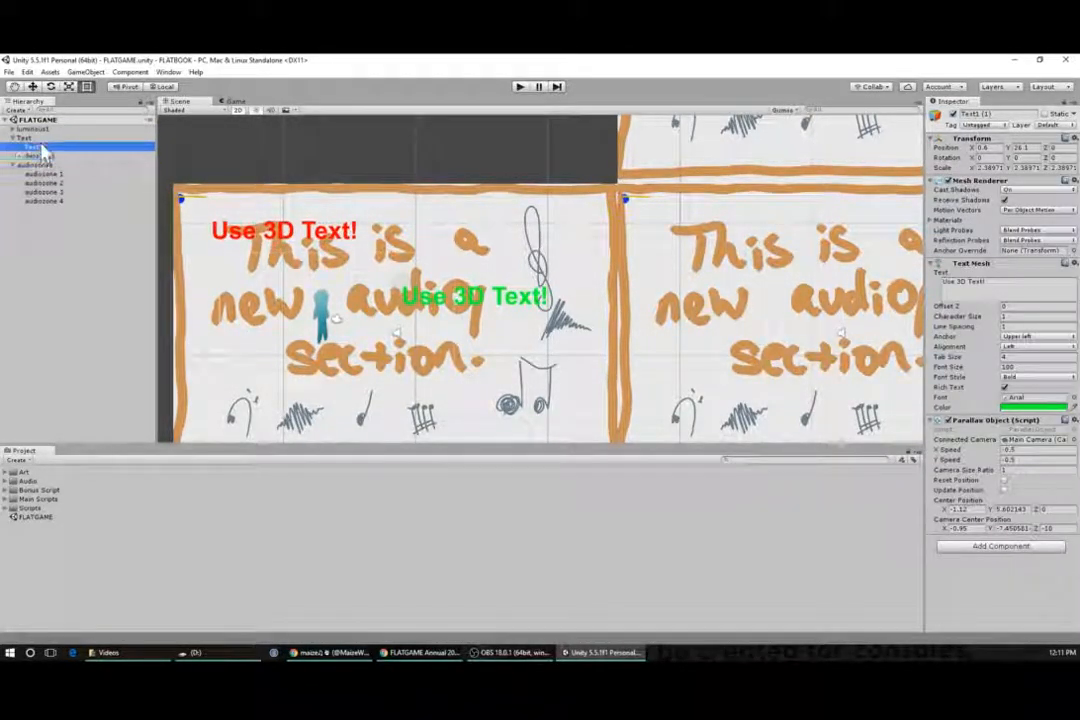
{"action": "left_click", "coordinate": [44, 157]}
{"action": "left_click", "coordinate": [43, 146]}
{"action": "left_click", "coordinate": [43, 157]}
{"action": "left_click", "coordinate": [43, 147]}
{"action": "left_click", "coordinate": [44, 157]}
{"action": "left_click", "coordinate": [43, 147]}
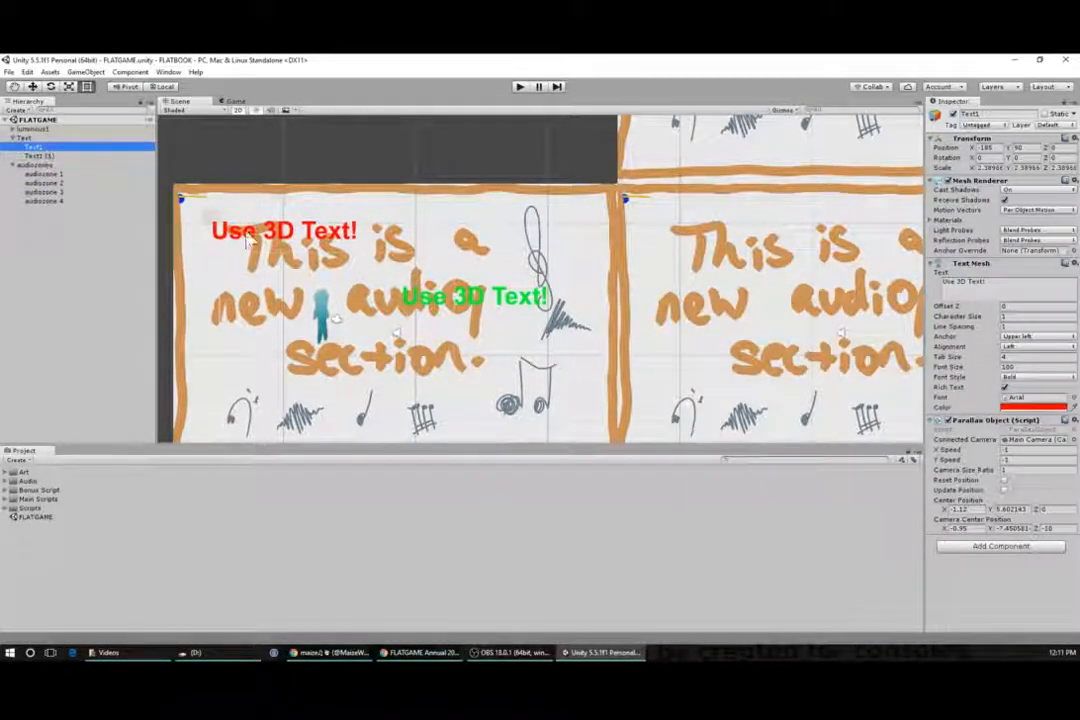
{"action": "left_click", "coordinate": [43, 157]}
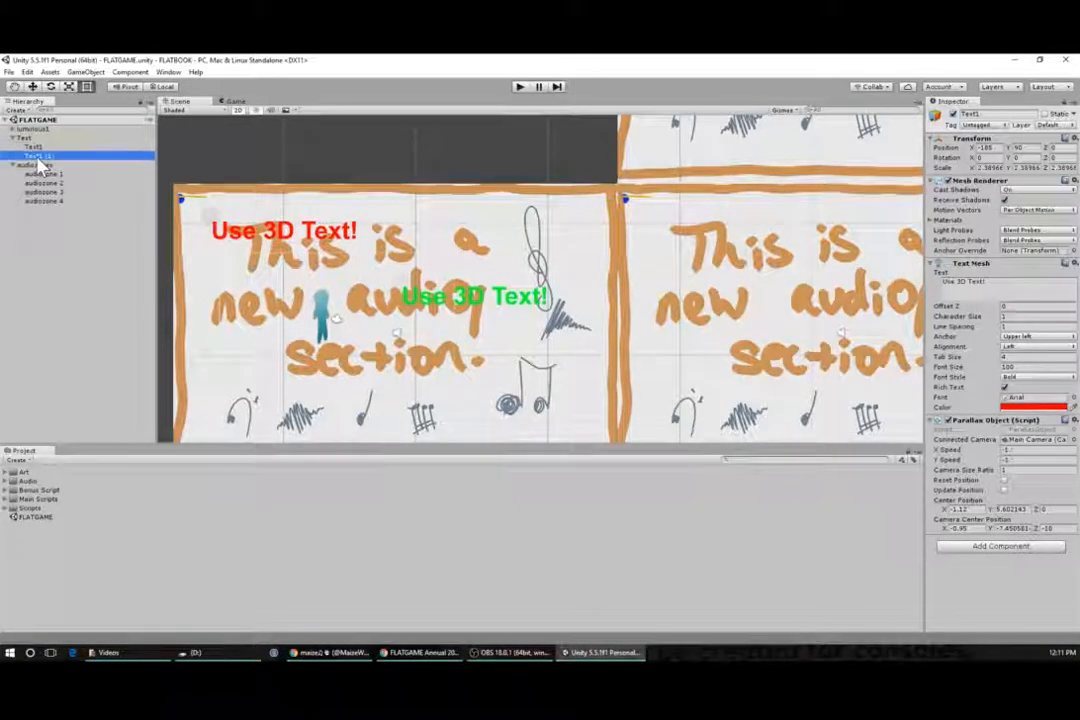
{"action": "left_click", "coordinate": [37, 165]}
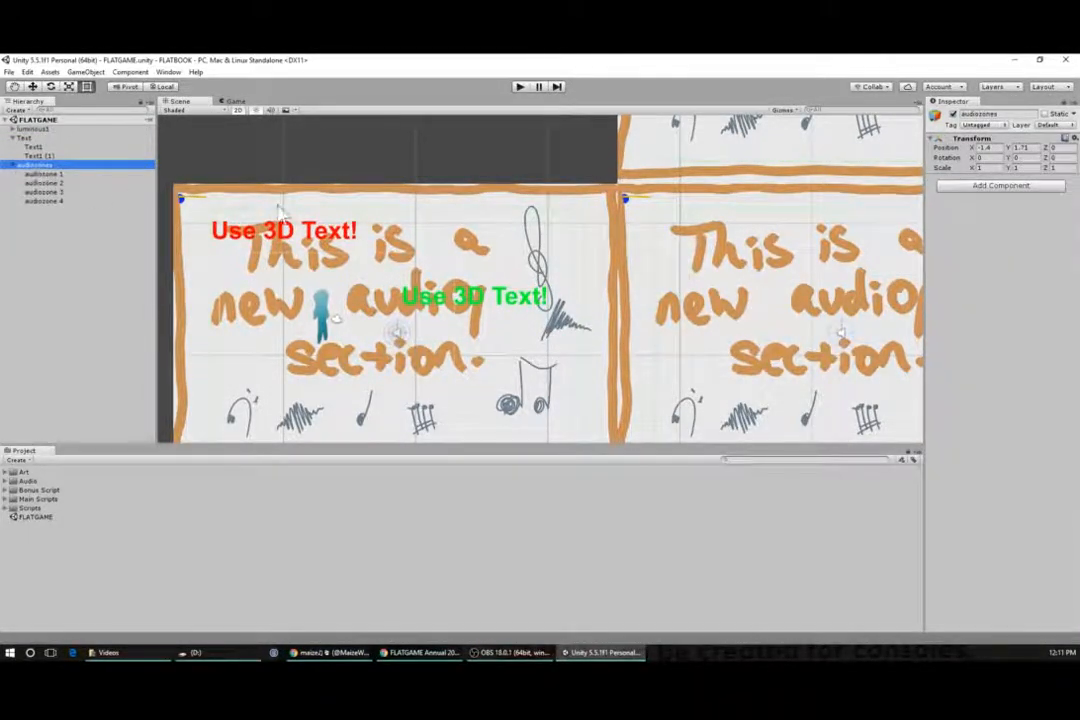
- Step through audiozone 1 to audiozone 4 and review their collider and Audio Source settings
{"action": "scroll", "coordinate": [338, 212], "scroll_direction": "down", "scroll_amount": 4}
{"action": "middle_click_drag", "start_coordinate": [767, 317], "coordinate": [535, 284]}
{"action": "scroll", "coordinate": [536, 282], "scroll_direction": "down", "scroll_amount": 2}
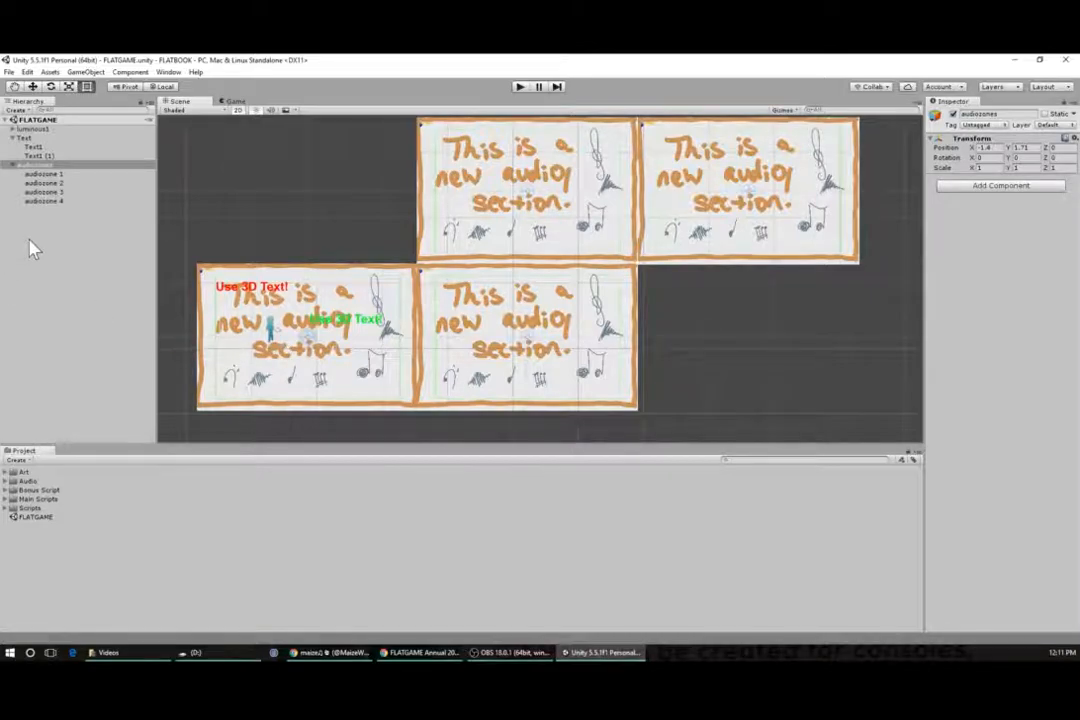
{"action": "left_click", "coordinate": [58, 175]}
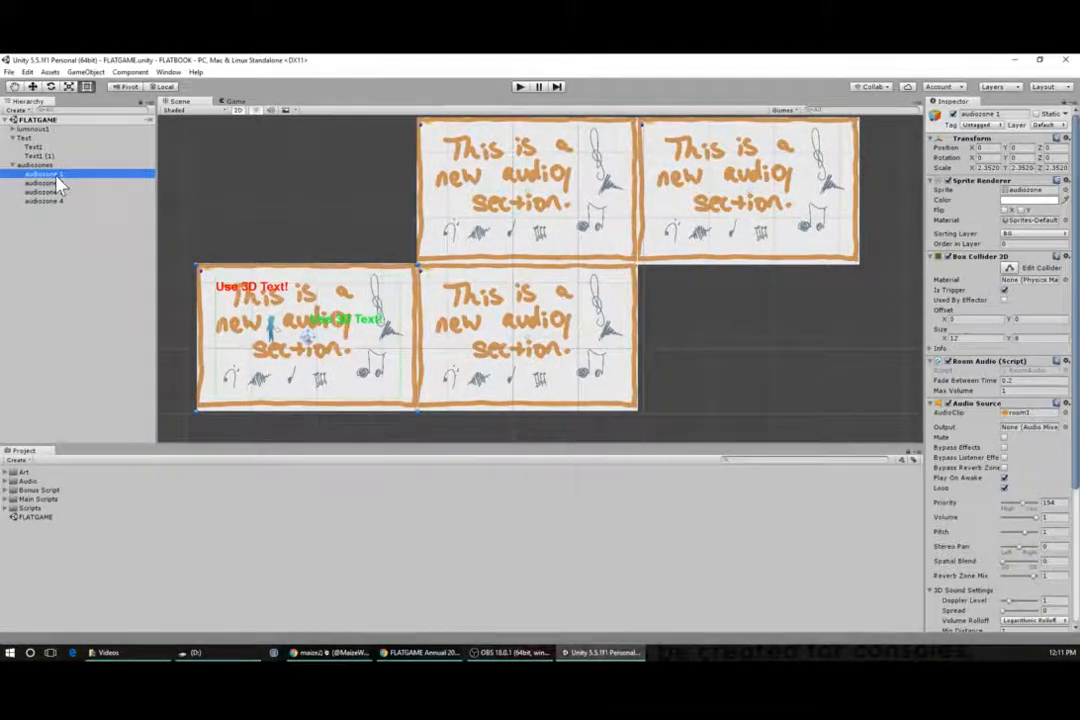
{"action": "left_click", "coordinate": [59, 185]}
{"action": "left_click", "coordinate": [60, 192]}
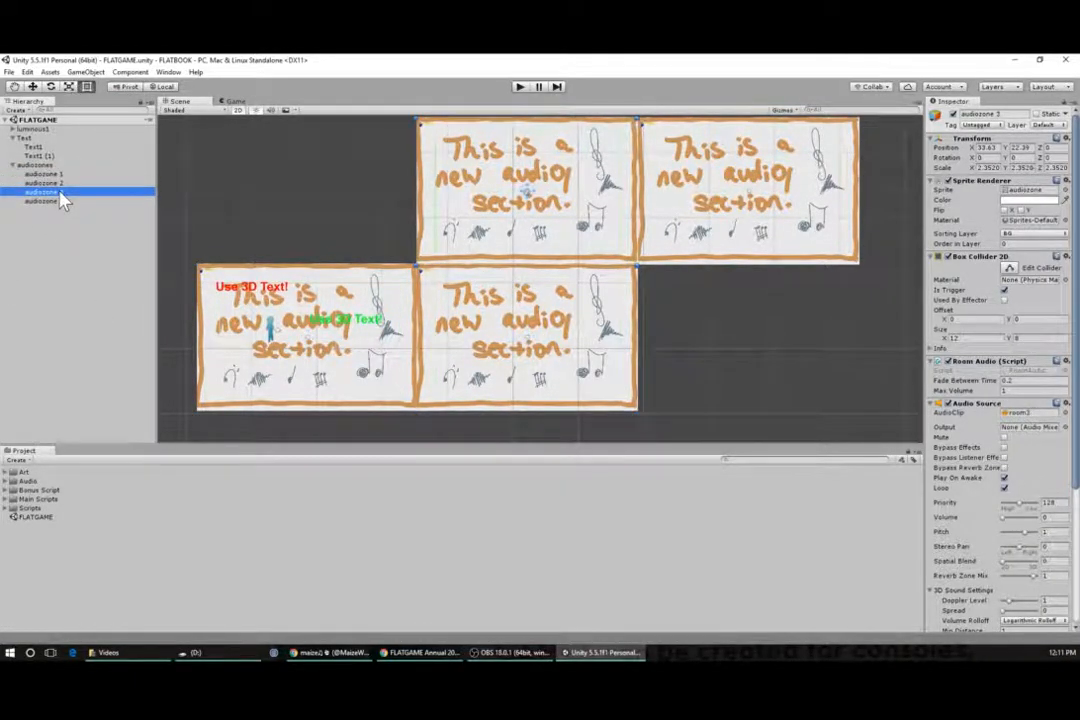
{"action": "left_click", "coordinate": [60, 201]}
{"action": "left_click", "coordinate": [52, 174]}
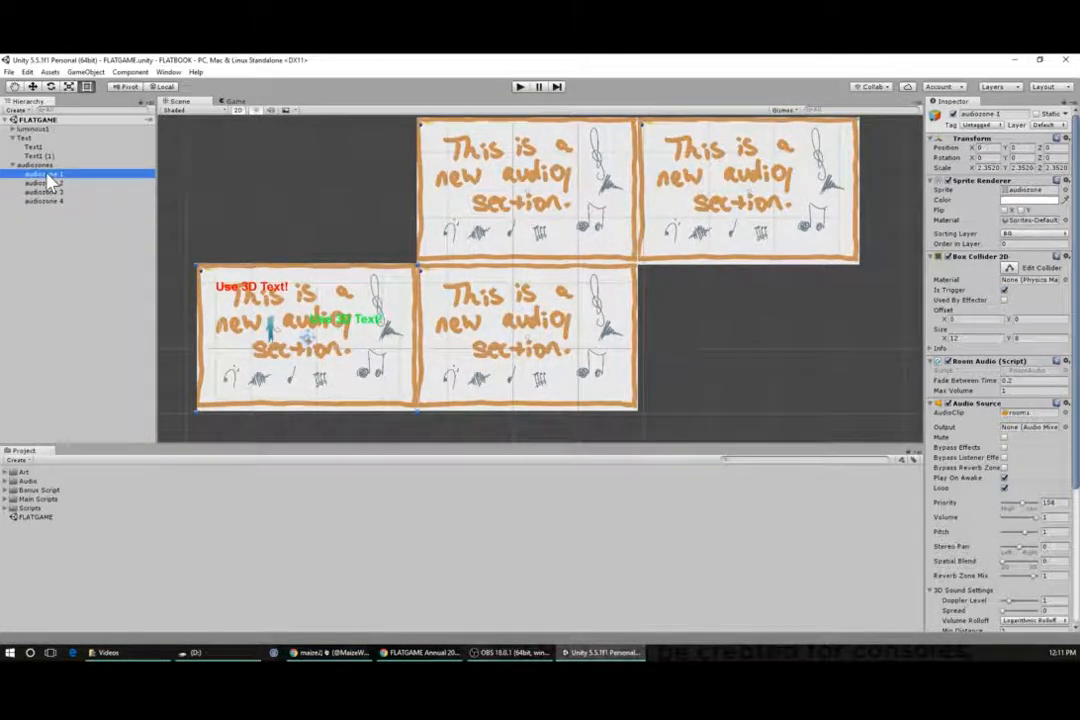
{"action": "left_click", "coordinate": [50, 183]}
{"action": "left_click", "coordinate": [52, 194]}
{"action": "left_click", "coordinate": [50, 201]}
{"action": "left_click", "coordinate": [50, 174]}
{"action": "left_click", "coordinate": [50, 183]}
{"action": "left_click", "coordinate": [50, 192]}
{"action": "left_click", "coordinate": [50, 201]}
{"action": "left_click", "coordinate": [50, 174]}
{"action": "left_click", "coordinate": [45, 165]}
{"action": "left_click", "coordinate": [50, 183]}
{"action": "left_click", "coordinate": [50, 192]}
{"action": "left_click", "coordinate": [50, 201]}
{"action": "left_click", "coordinate": [50, 193]}
{"action": "left_click", "coordinate": [50, 184]}
{"action": "left_click", "coordinate": [45, 165]}
{"action": "left_click", "coordinate": [50, 174]}
{"action": "left_click", "coordinate": [56, 184]}
{"action": "left_click", "coordinate": [55, 193]}
{"action": "left_click", "coordinate": [54, 202]}
{"action": "left_click", "coordinate": [58, 174]}
{"action": "scroll", "coordinate": [970, 170], "scroll_direction": "down", "scroll_amount": 5}
{"action": "scroll", "coordinate": [983, 232], "scroll_direction": "up", "scroll_amount": 3}
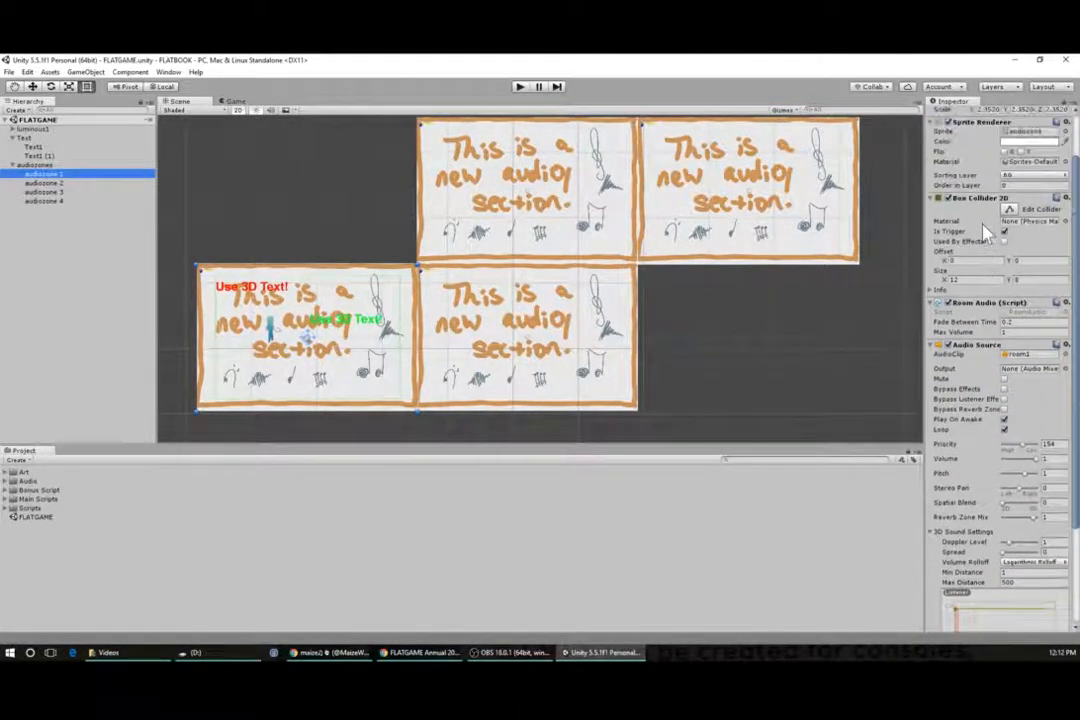
{"action": "scroll", "coordinate": [983, 232], "scroll_direction": "up", "scroll_amount": 2}
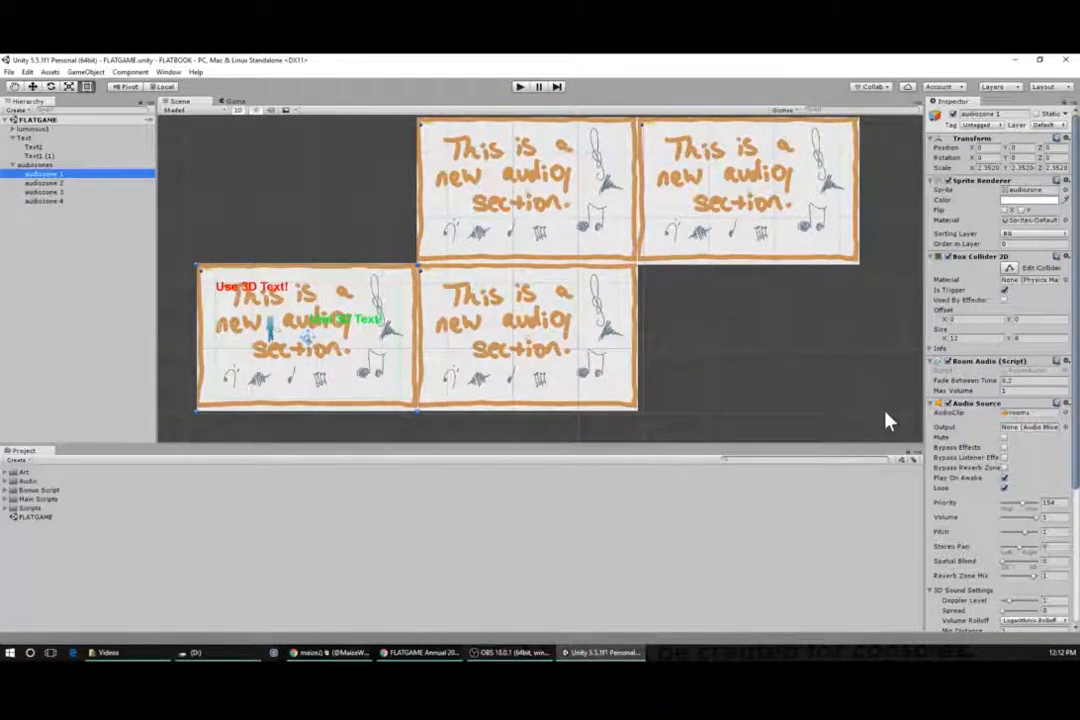
- Review luminous1, Text1, Text1 (1) and the audiozones group again in the Inspector
{"action": "left_click", "coordinate": [30, 129]}
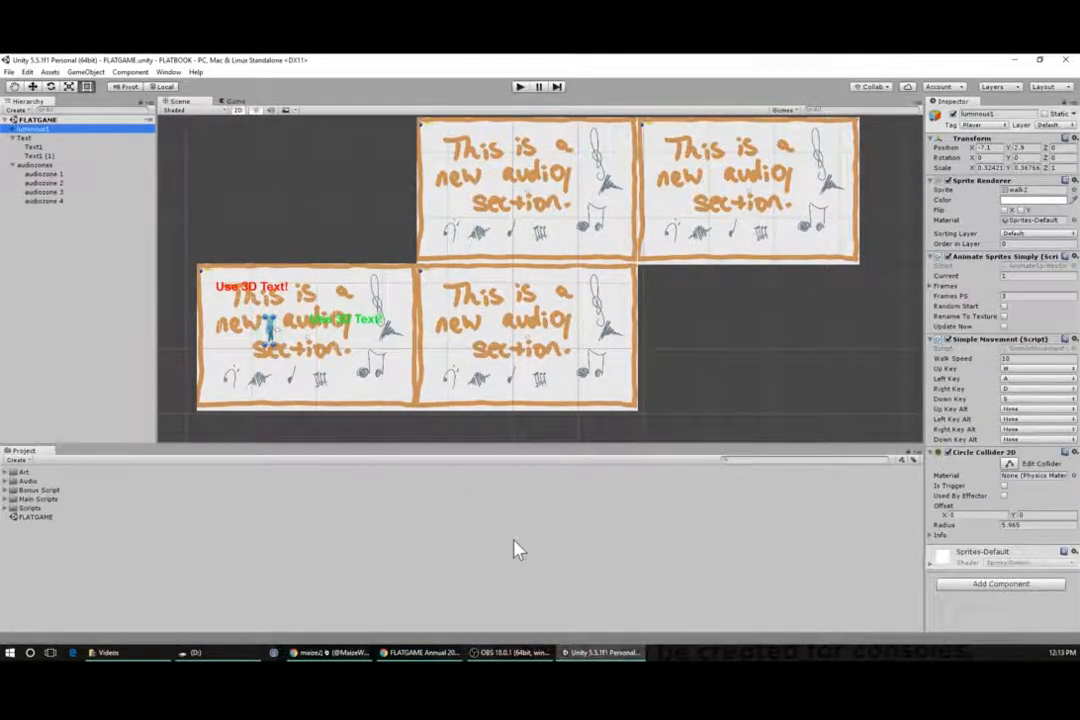
{"action": "left_click", "coordinate": [27, 138]}
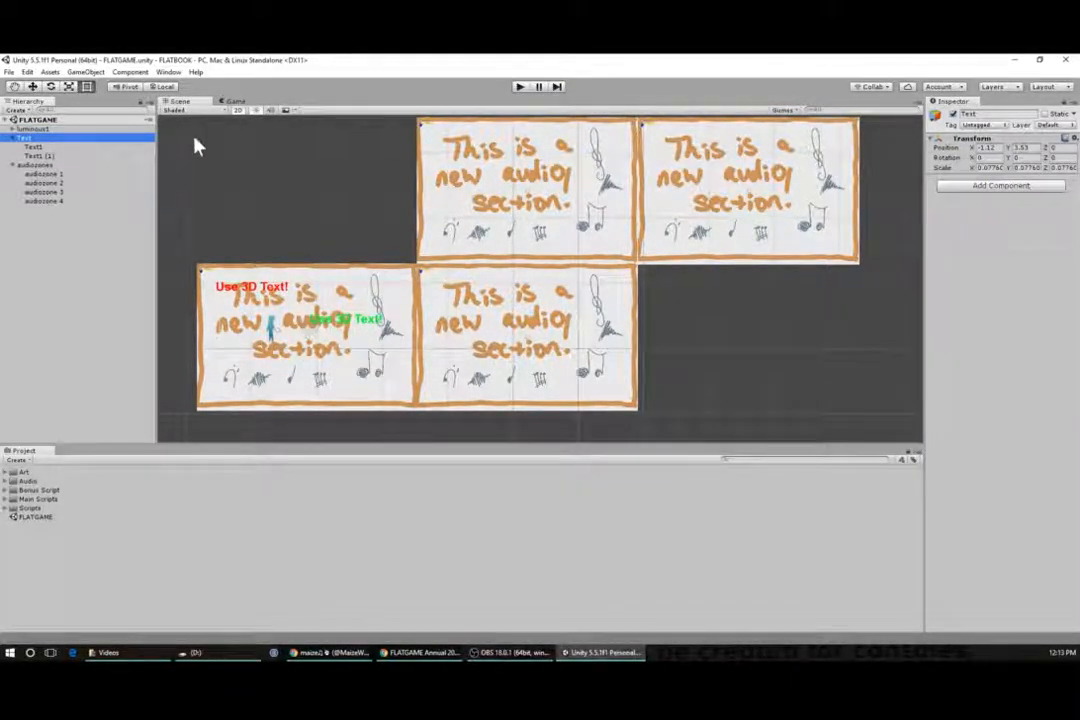
{"action": "left_click", "coordinate": [39, 166]}
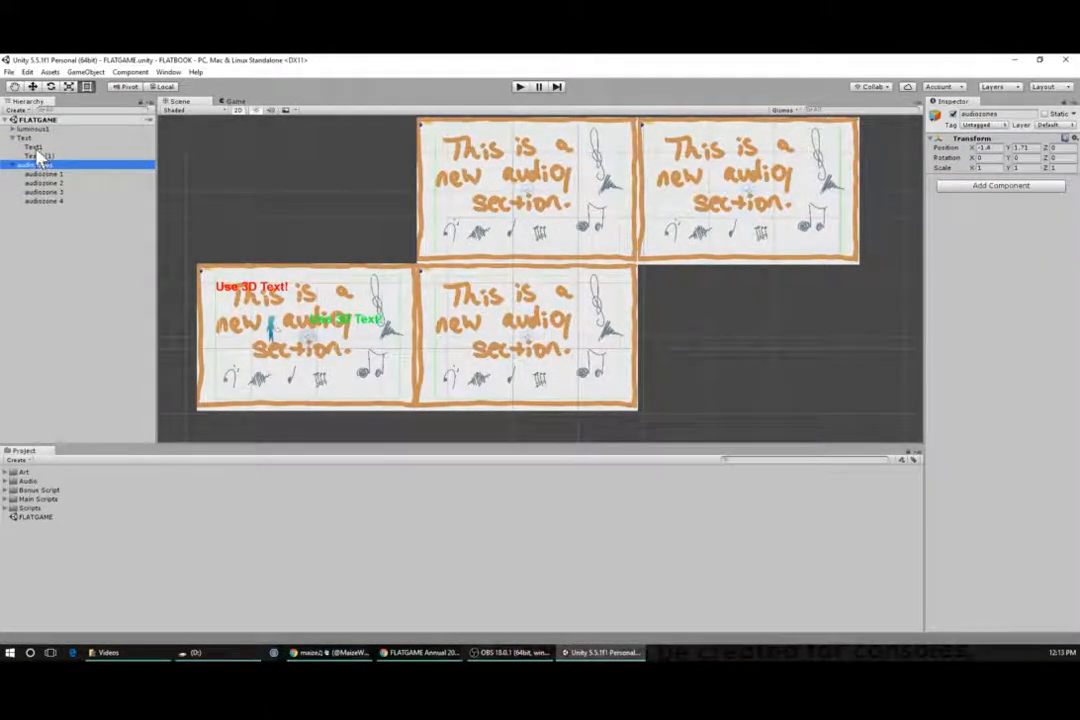
{"action": "left_click", "coordinate": [34, 147]}
{"action": "left_click", "coordinate": [40, 157]}
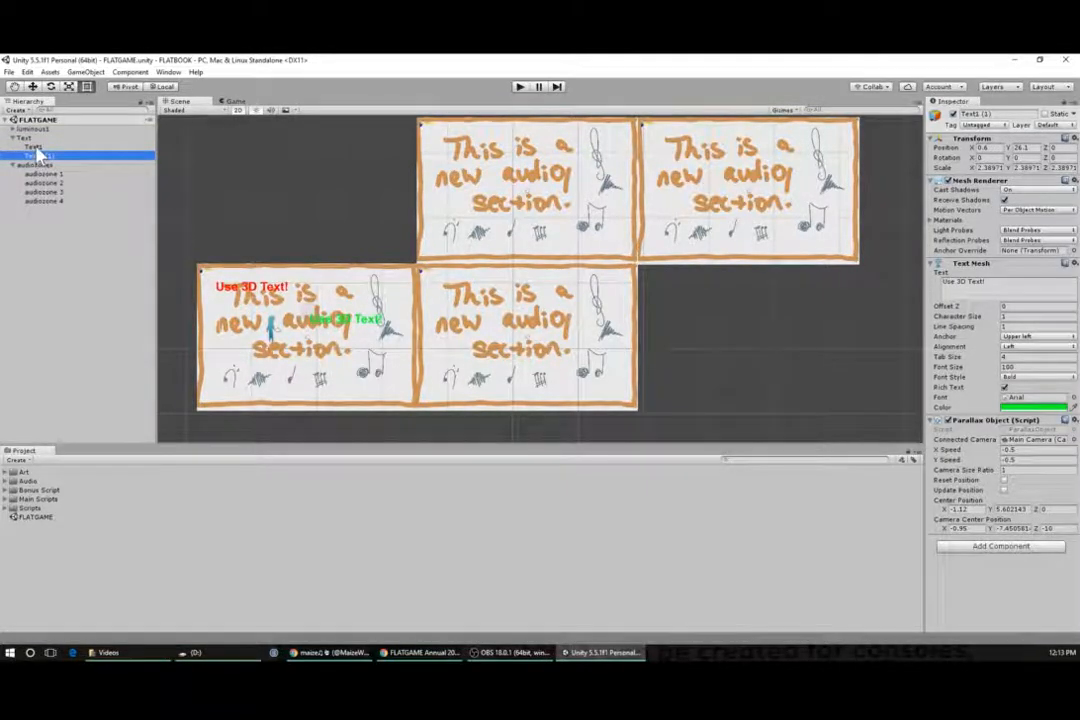
{"action": "left_click", "coordinate": [37, 148]}
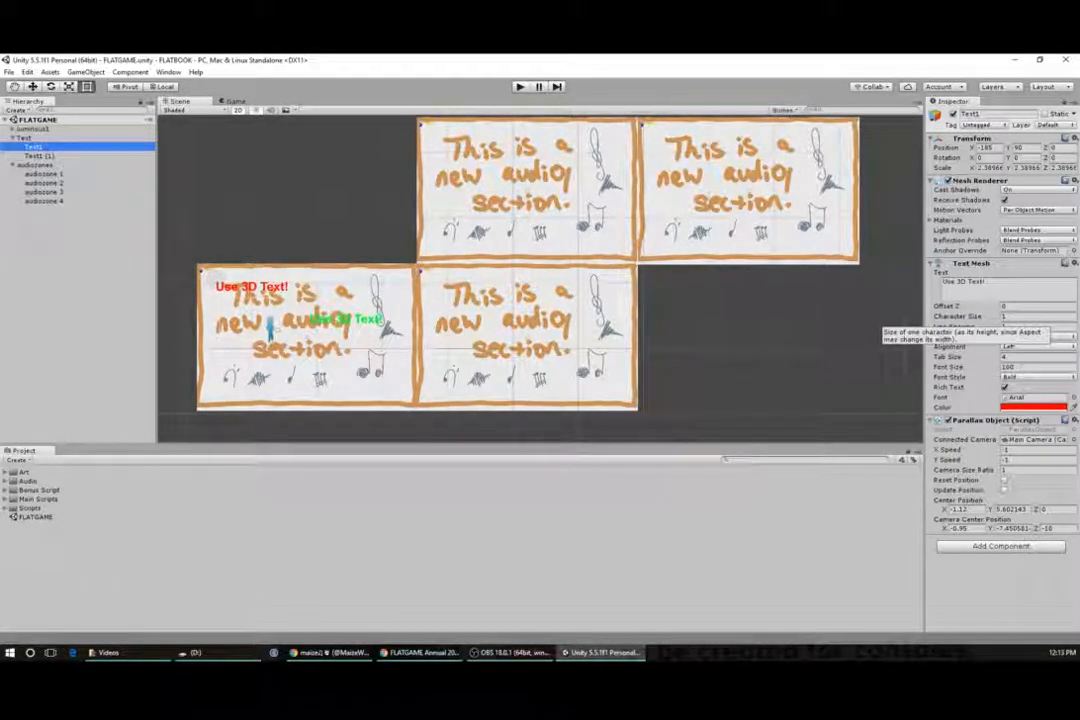
- Change Text1's Text Mesh text to "red text"
{"action": "left_click", "coordinate": [962, 284]}
{"action": "double_click", "coordinate": [972, 284]}
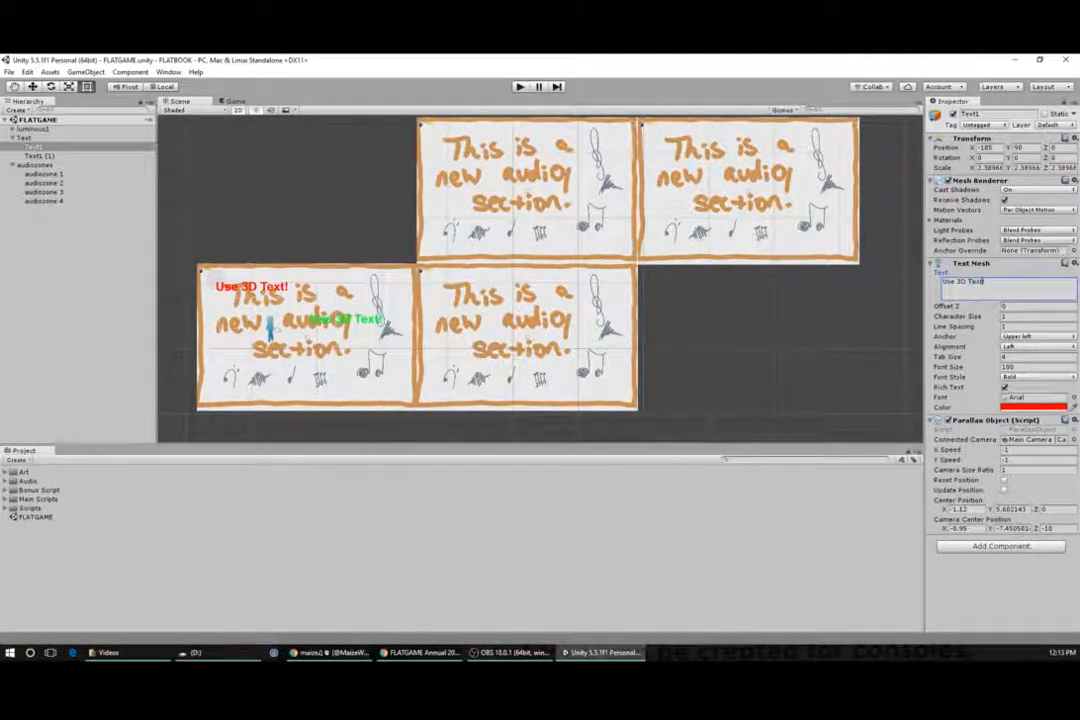
{"action": "key", "text": "ctrl+a"}
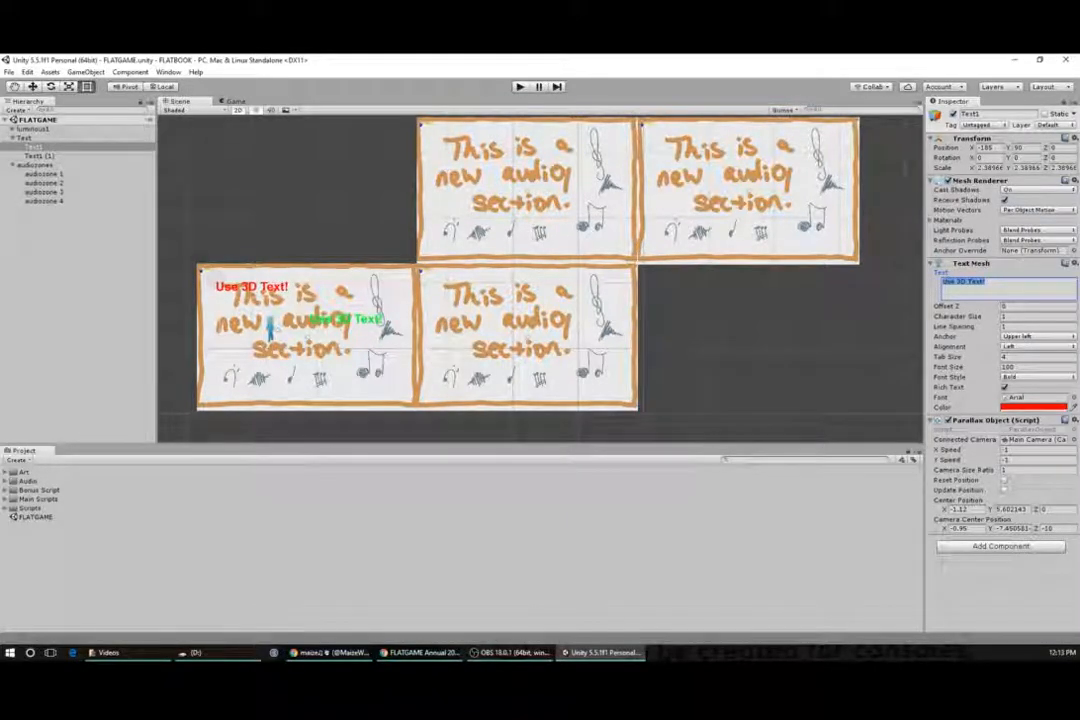
{"action": "type", "text": "red text"}
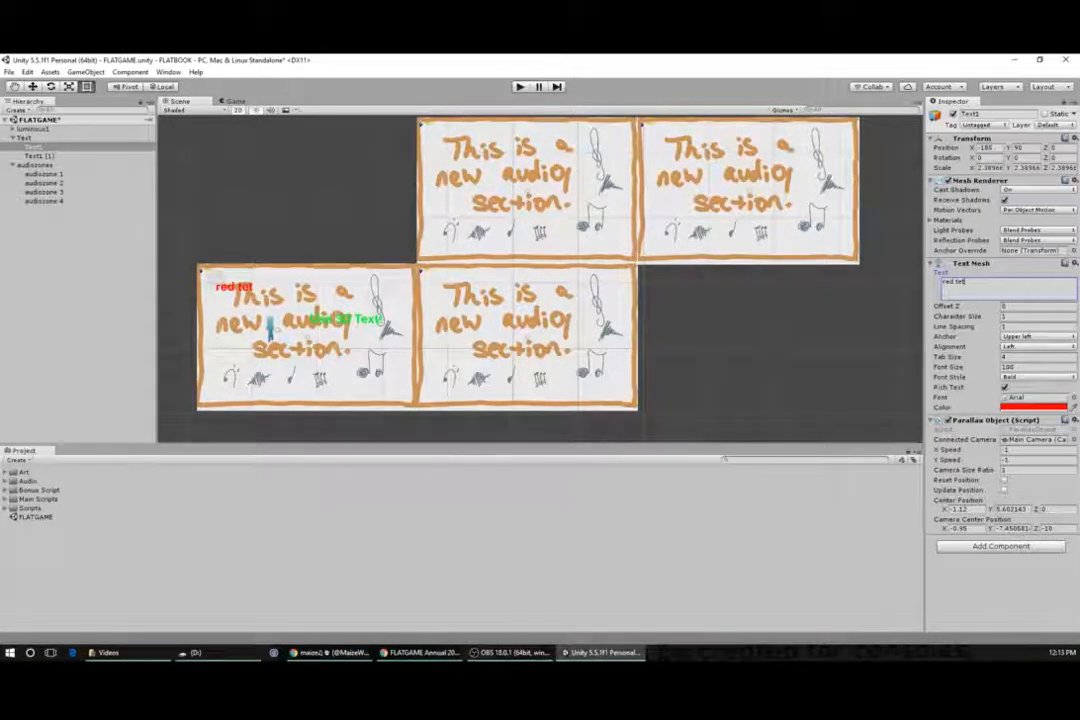
{"action": "key", "text": "BackSpace"}
{"action": "type", "text": "xt"}
- Select both text labels in the scene, then the audiozones group and audiozone 1 for inspection
{"action": "left_click", "coordinate": [242, 298]}
{"action": "left_click", "coordinate": [311, 316]}
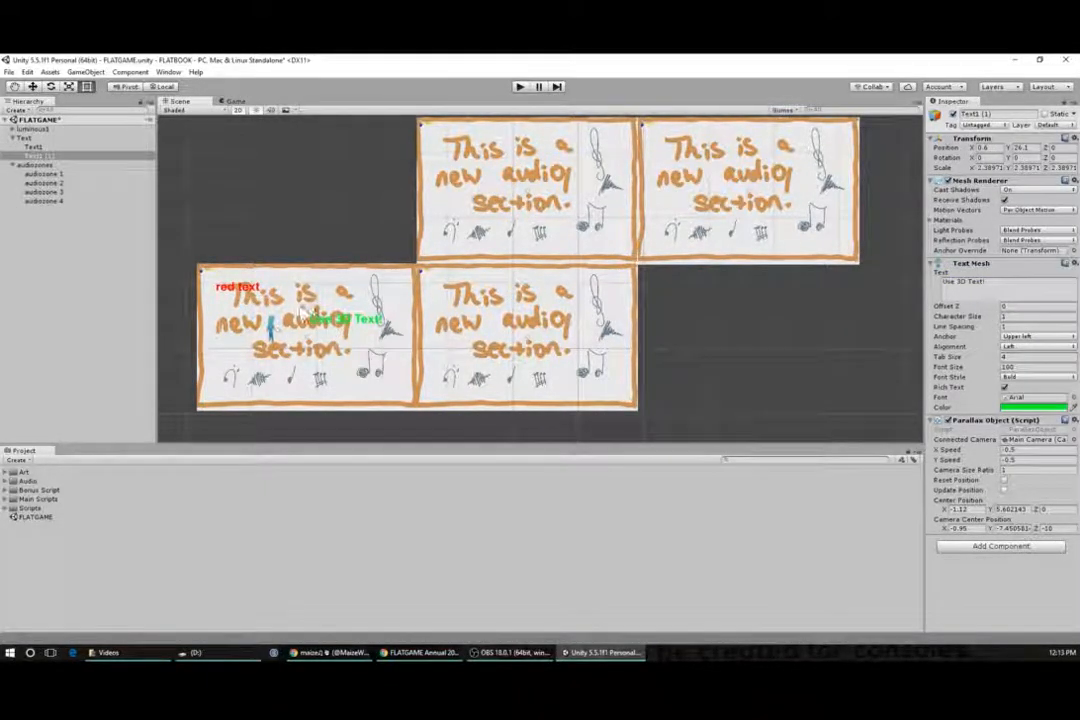
{"action": "left_click", "coordinate": [256, 297]}
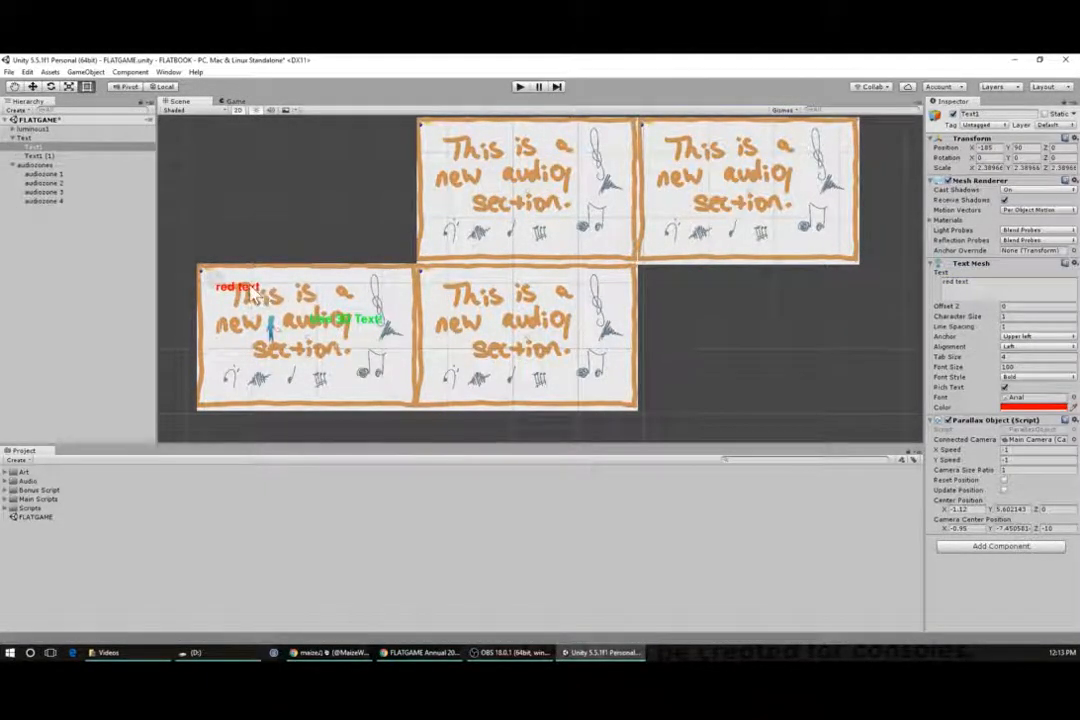
{"action": "left_click", "coordinate": [42, 166]}
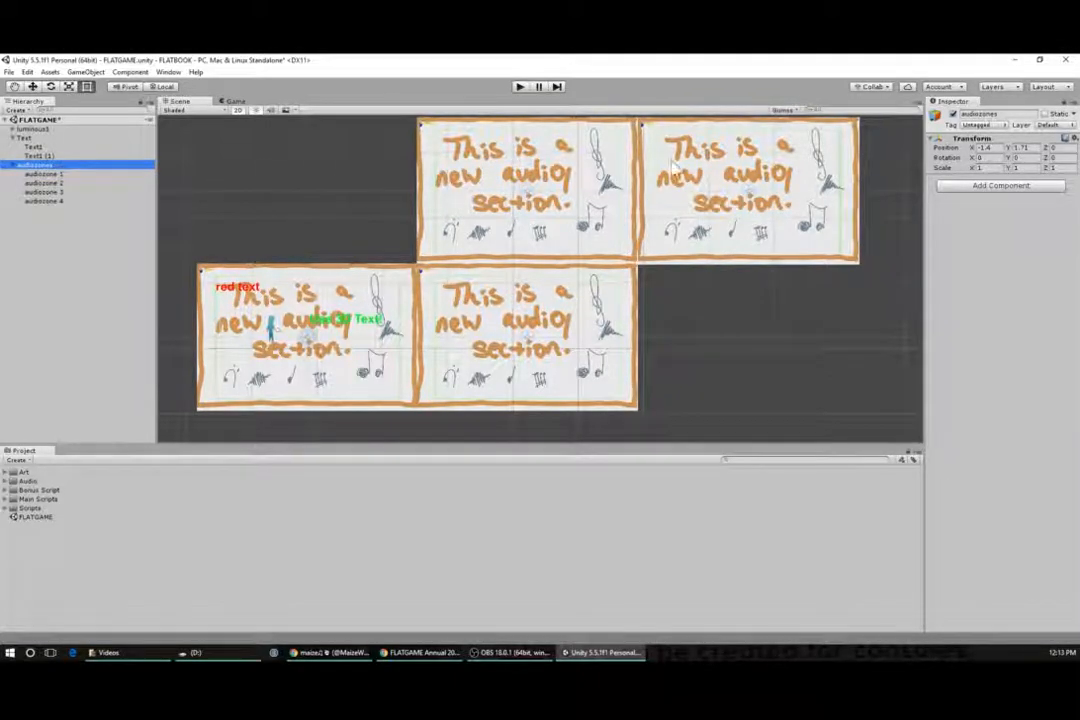
{"action": "left_click", "coordinate": [47, 175]}
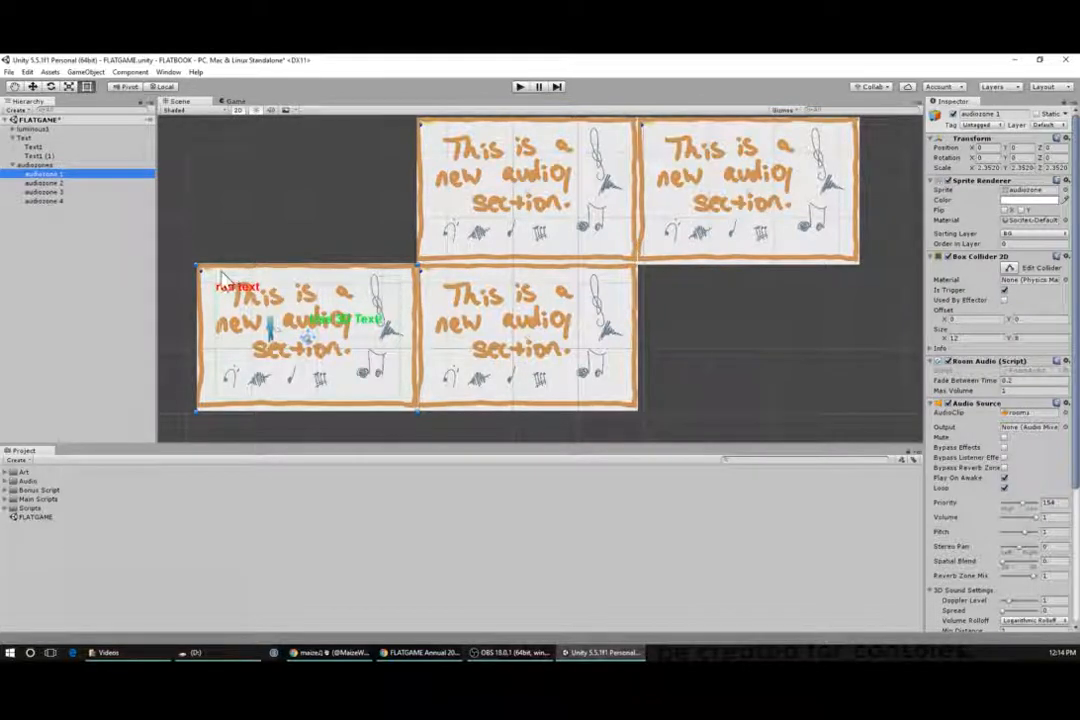
- Scroll through audiozone 1's components in the Inspector to review its collider and Audio Source settings
{"action": "mouse_move", "coordinate": [196, 410]}
{"action": "left_mouse_down"}
{"action": "mouse_move", "coordinate": [178, 417]}
{"action": "mouse_move", "coordinate": [197, 410]}
{"action": "left_mouse_up"}
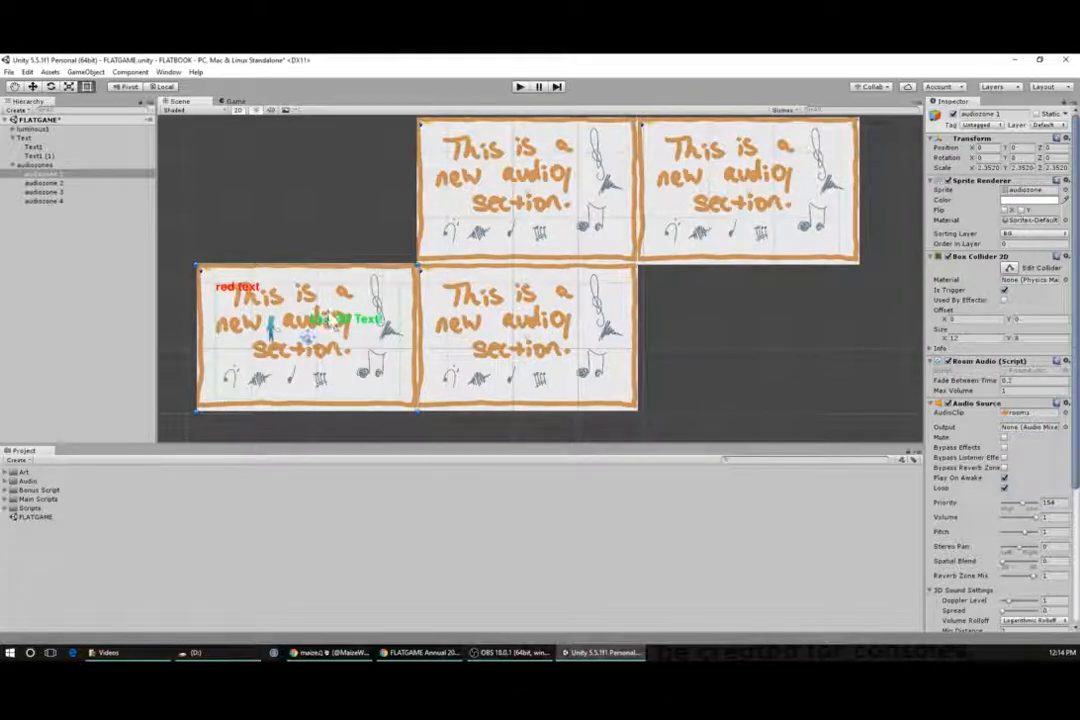
{"action": "scroll", "coordinate": [988, 385], "scroll_direction": "down", "scroll_amount": 2}
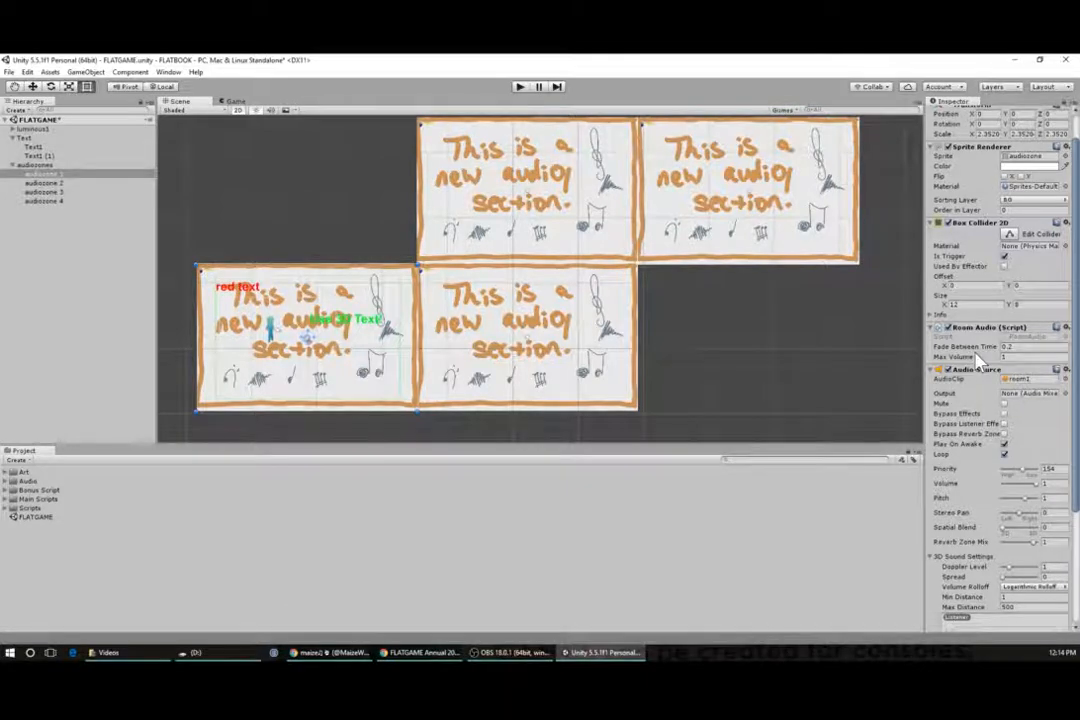
{"action": "scroll", "coordinate": [980, 357], "scroll_direction": "down", "scroll_amount": 2}
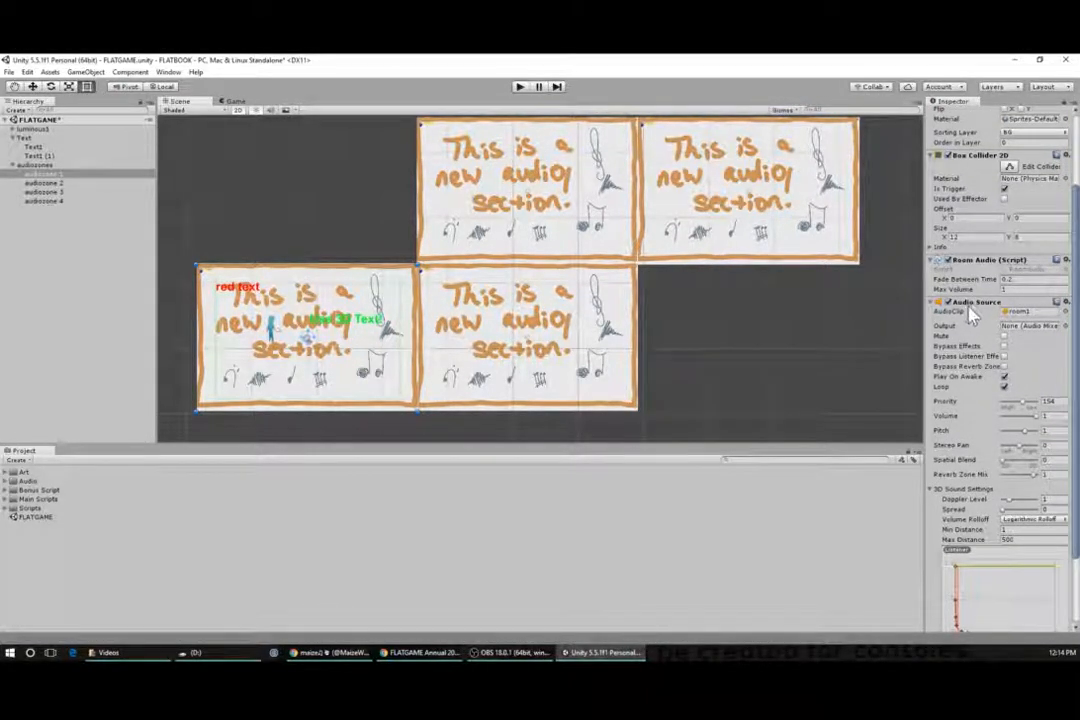
{"action": "scroll", "coordinate": [970, 350], "scroll_direction": "down", "scroll_amount": 3}
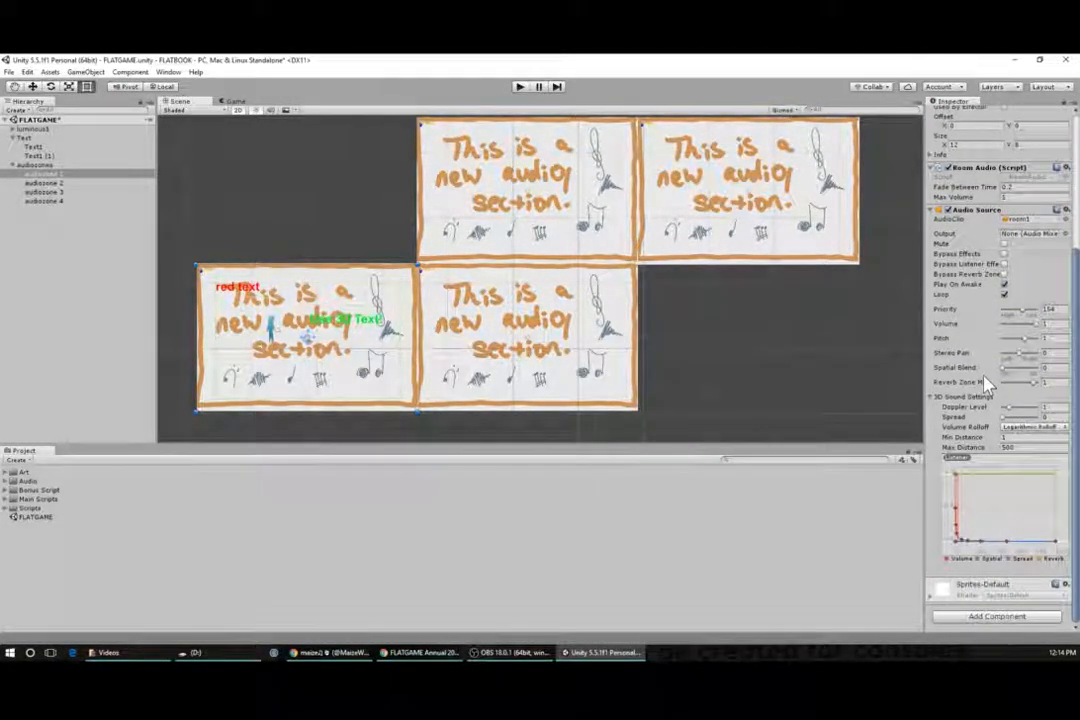
{"action": "scroll", "coordinate": [985, 380], "scroll_direction": "up", "scroll_amount": 4}
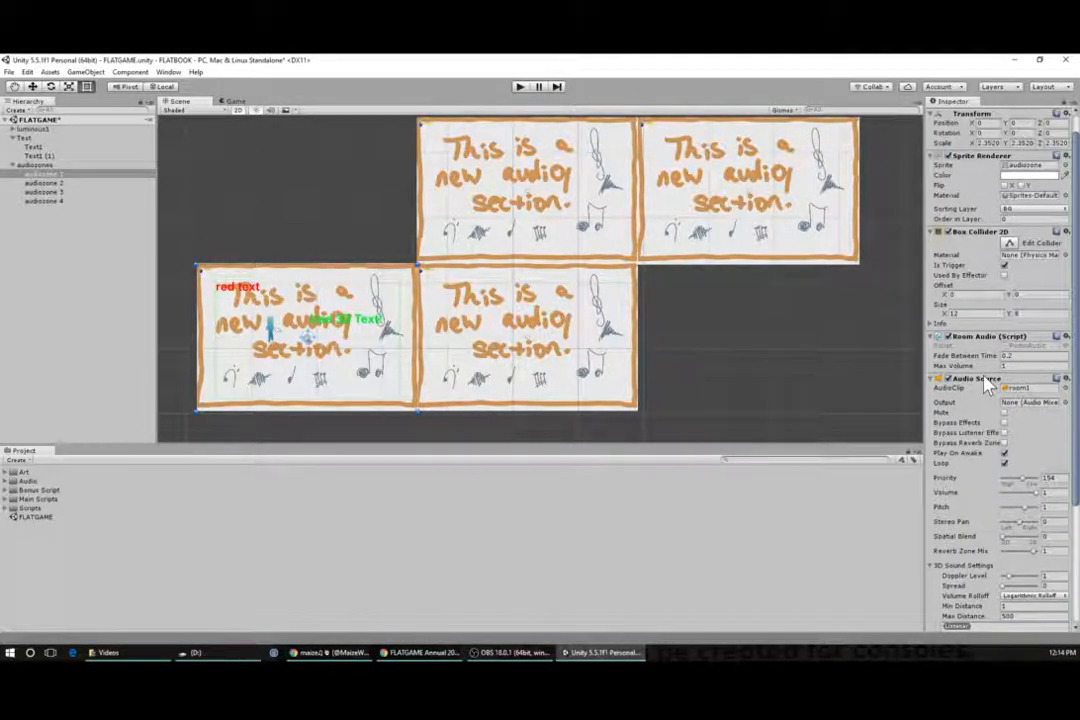
{"action": "scroll", "coordinate": [984, 378], "scroll_direction": "down", "scroll_amount": 3}
{"action": "scroll", "coordinate": [985, 378], "scroll_direction": "down", "scroll_amount": 1}
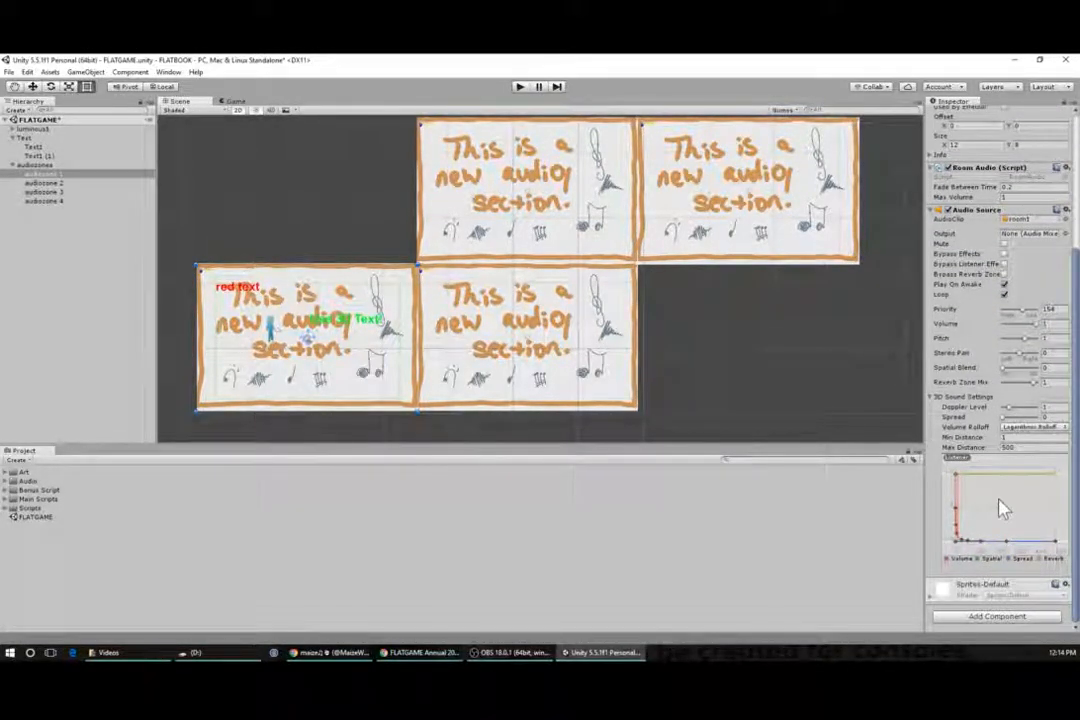
{"action": "left_click", "coordinate": [985, 617]}
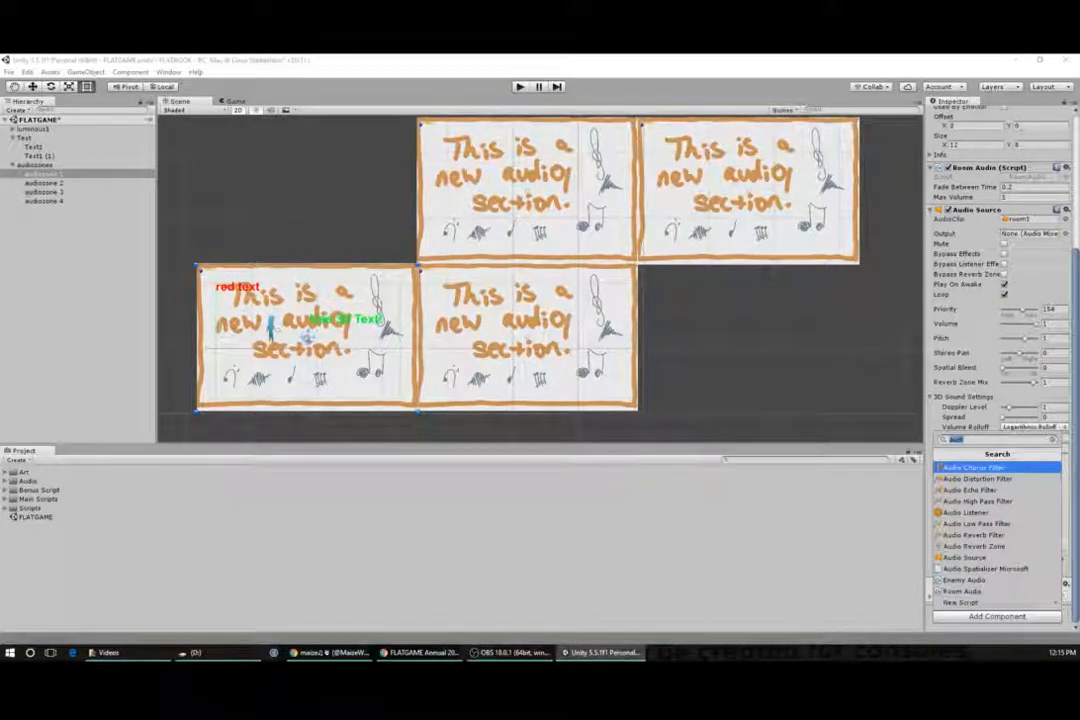
{"action": "type", "text": "colli"}
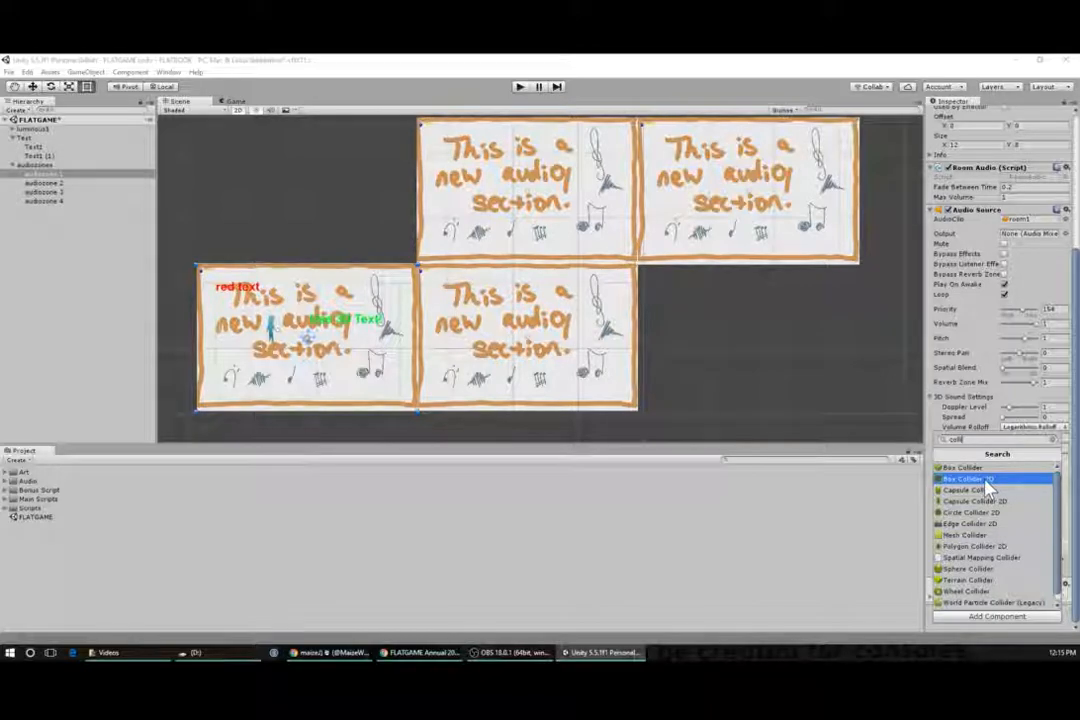
{"action": "key", "text": "Up"}
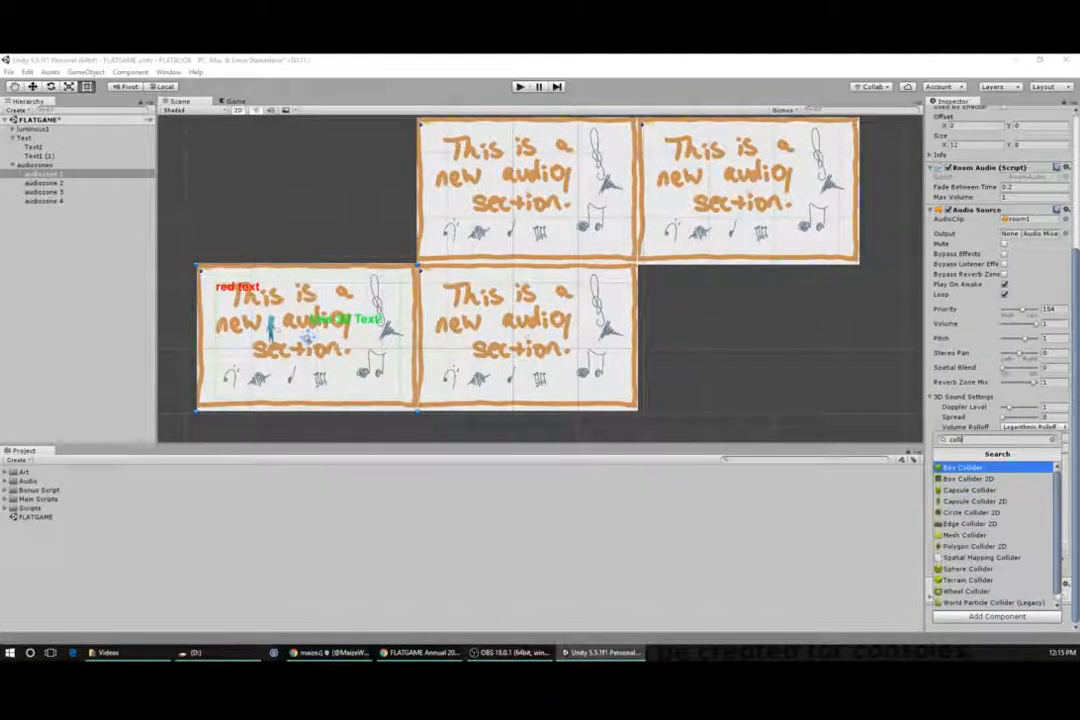
{"action": "key", "text": "BackSpace"}
{"action": "key", "text": "BackSpace"}
{"action": "key", "text": "BackSpace"}
{"action": "key", "text": "BackSpace"}
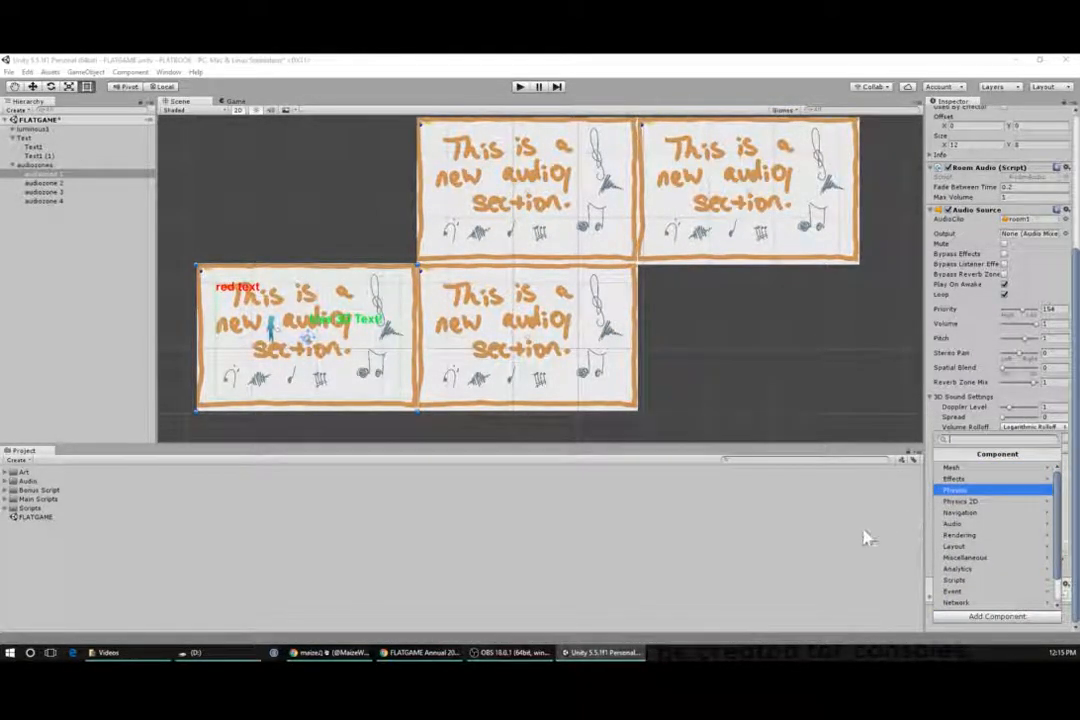
{"action": "left_click", "coordinate": [783, 589]}
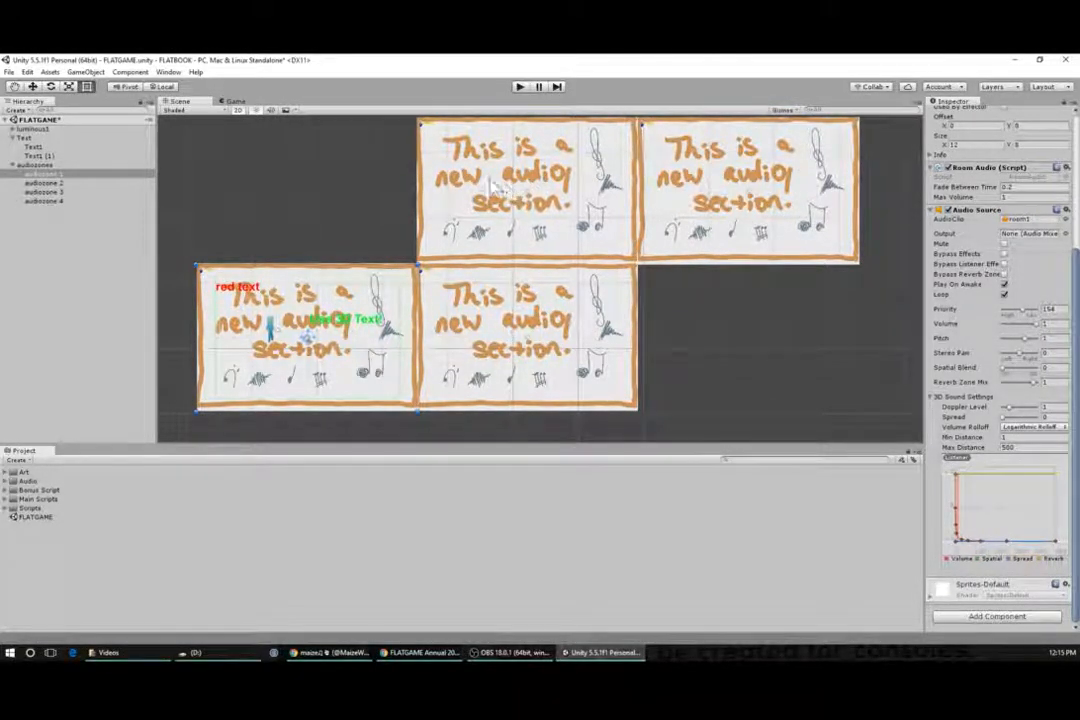
- Play the game, walk the player around the first audio zone with the arrow keys, then stop playing
{"action": "left_click", "coordinate": [519, 86]}
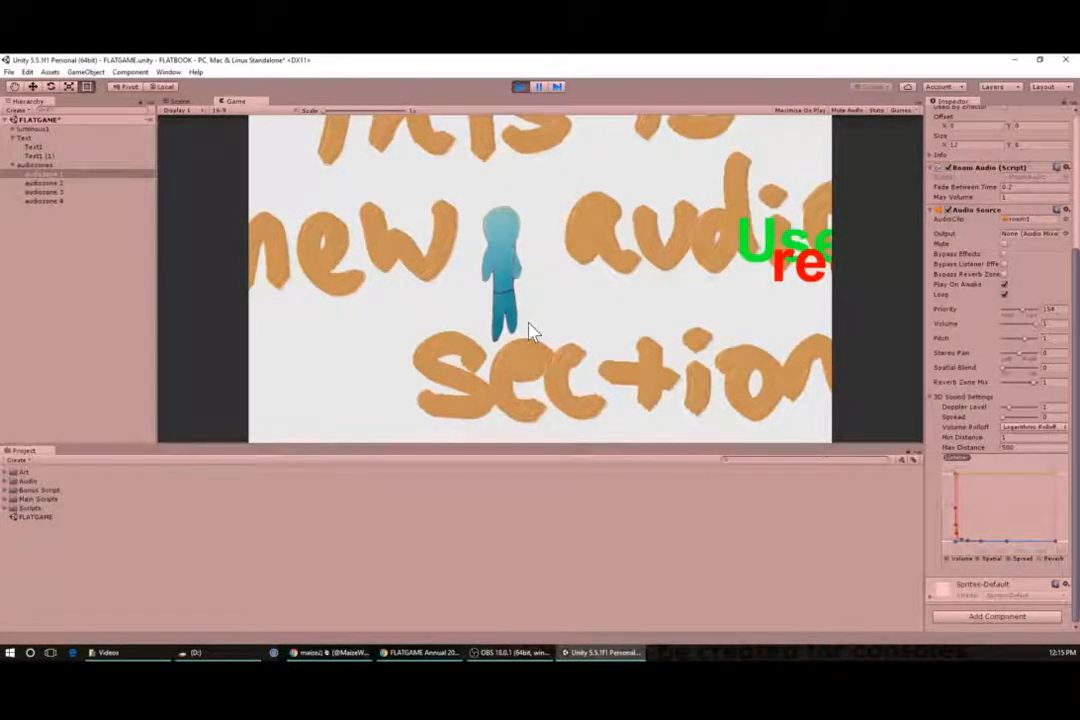
{"action": "key", "text": "Right"}
{"action": "key", "text": "Up"}
{"action": "key", "text": "Right"}
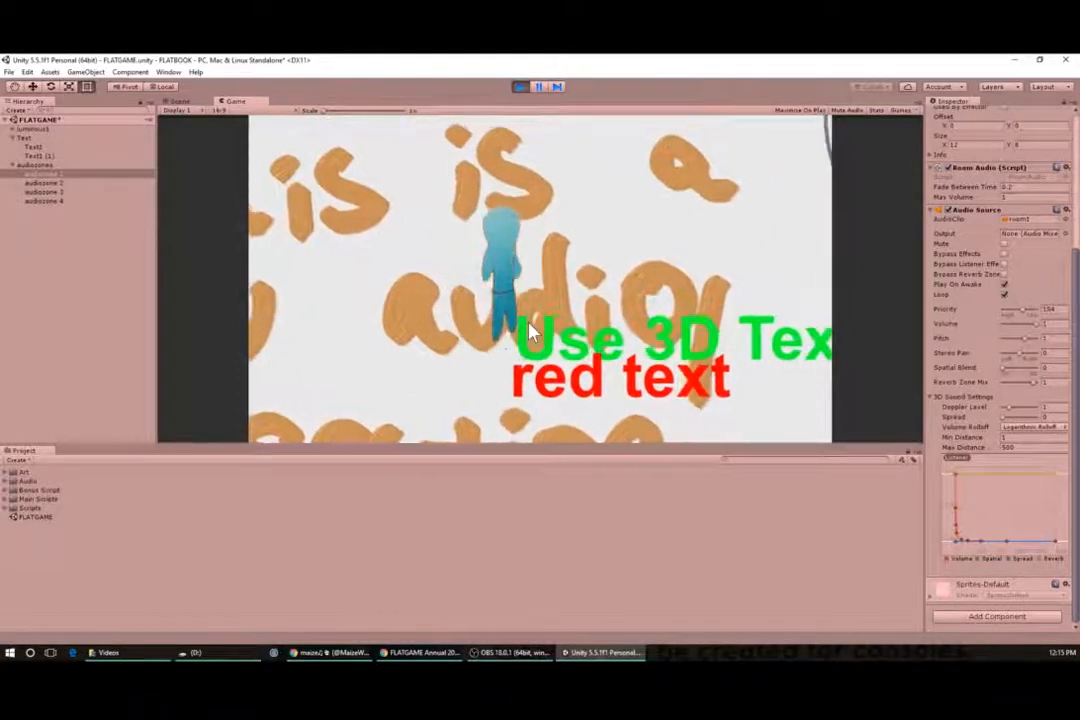
{"action": "key", "text": "Down"}
{"action": "key", "text": "Right"}
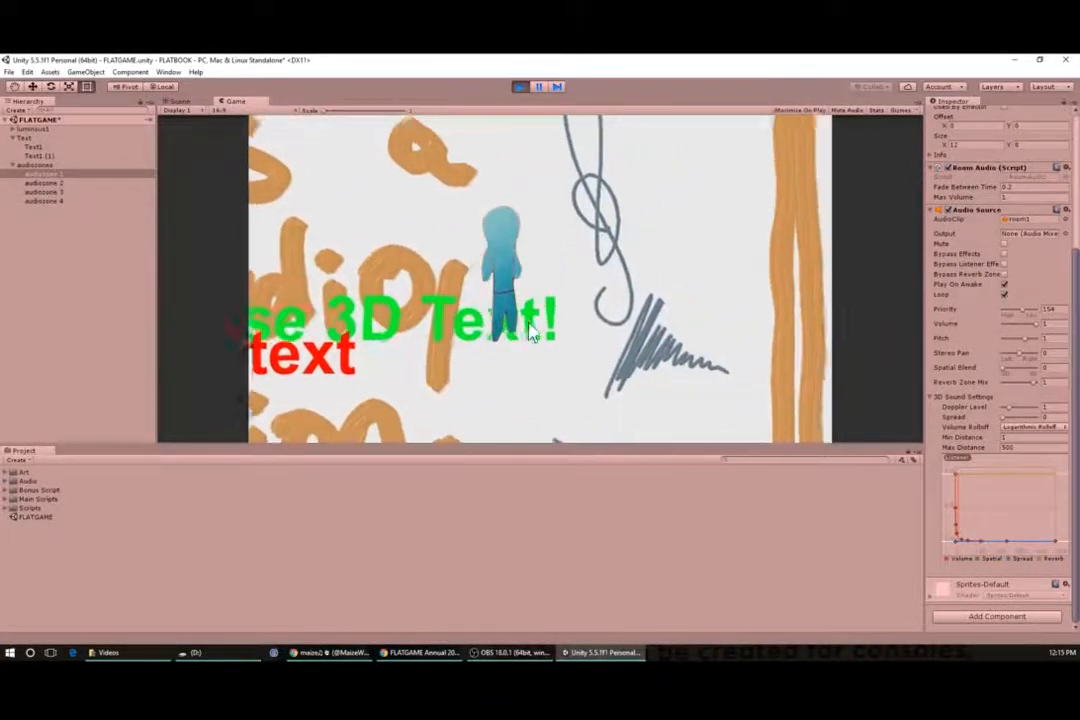
{"action": "key", "text": "Right"}
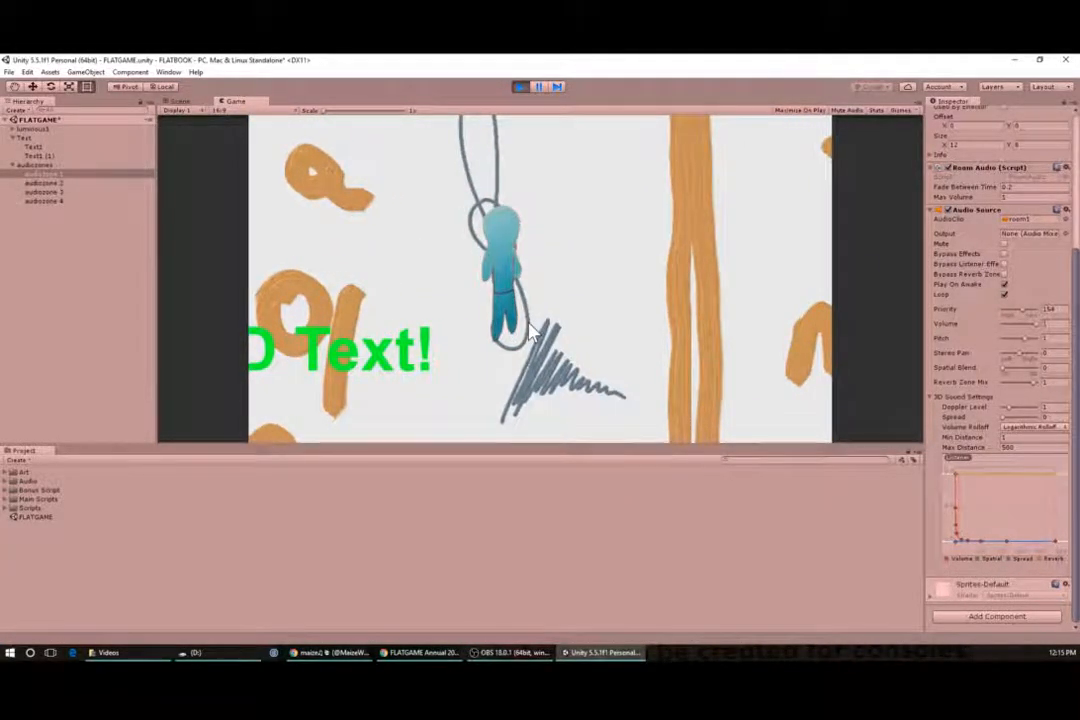
{"action": "key", "text": "Left"}
{"action": "key", "text": "Down"}
{"action": "key", "text": "Right"}
{"action": "key", "text": "Up"}
{"action": "key", "text": "Right"}
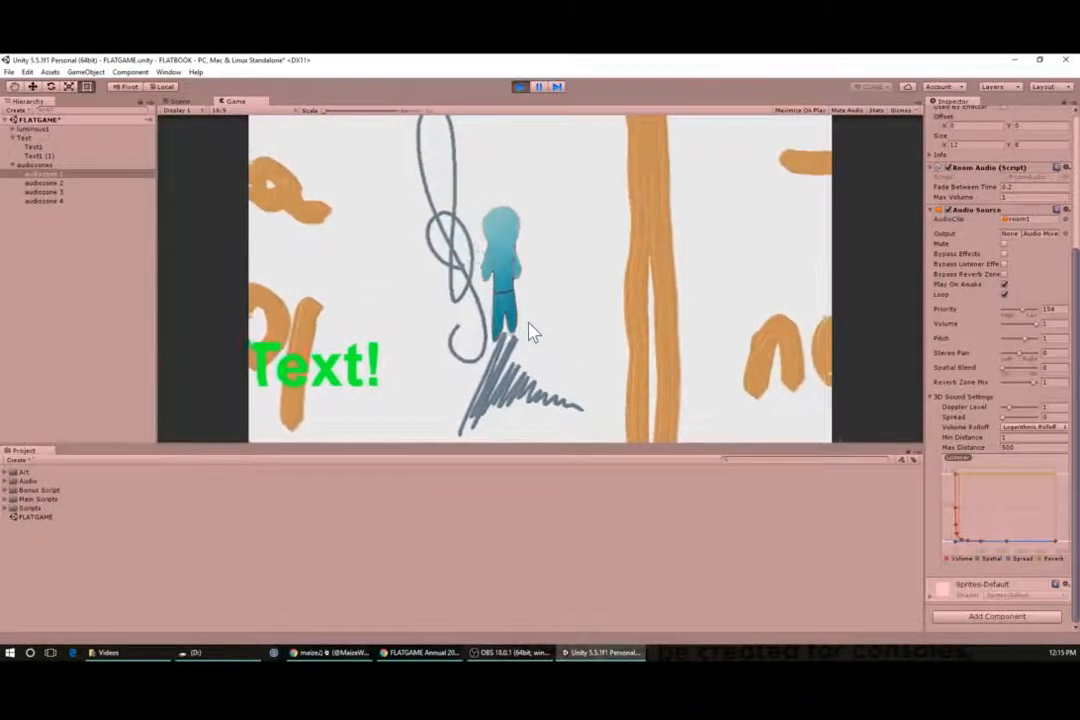
{"action": "key", "text": "Right"}
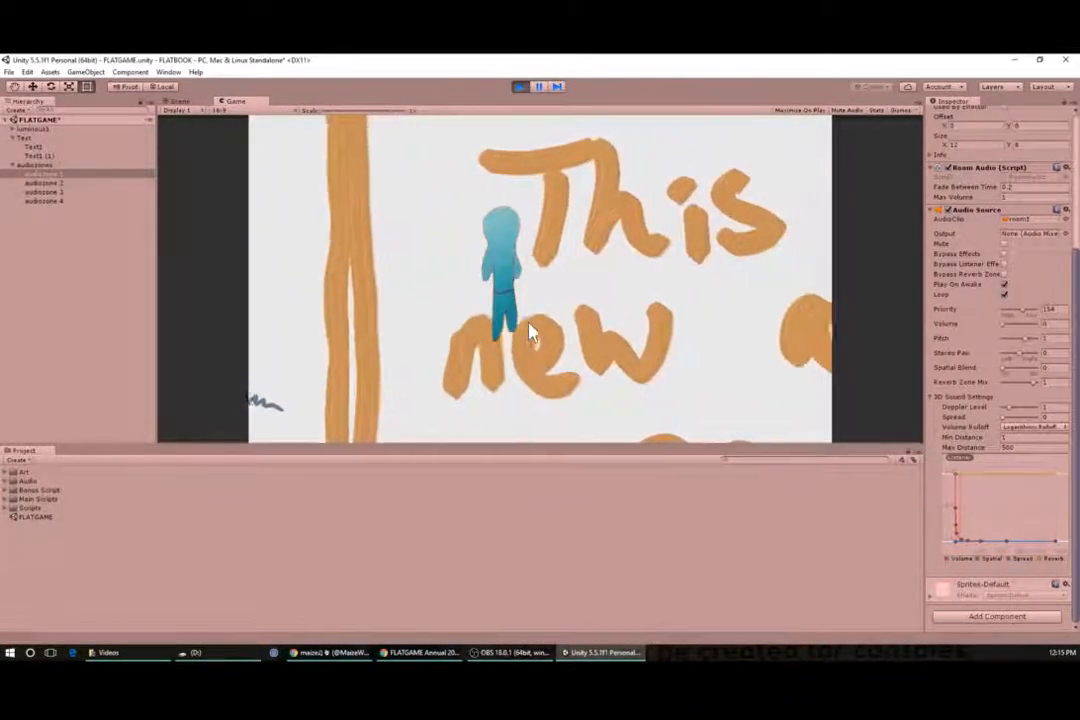
{"action": "key", "text": "Left"}
{"action": "key", "text": "Up"}
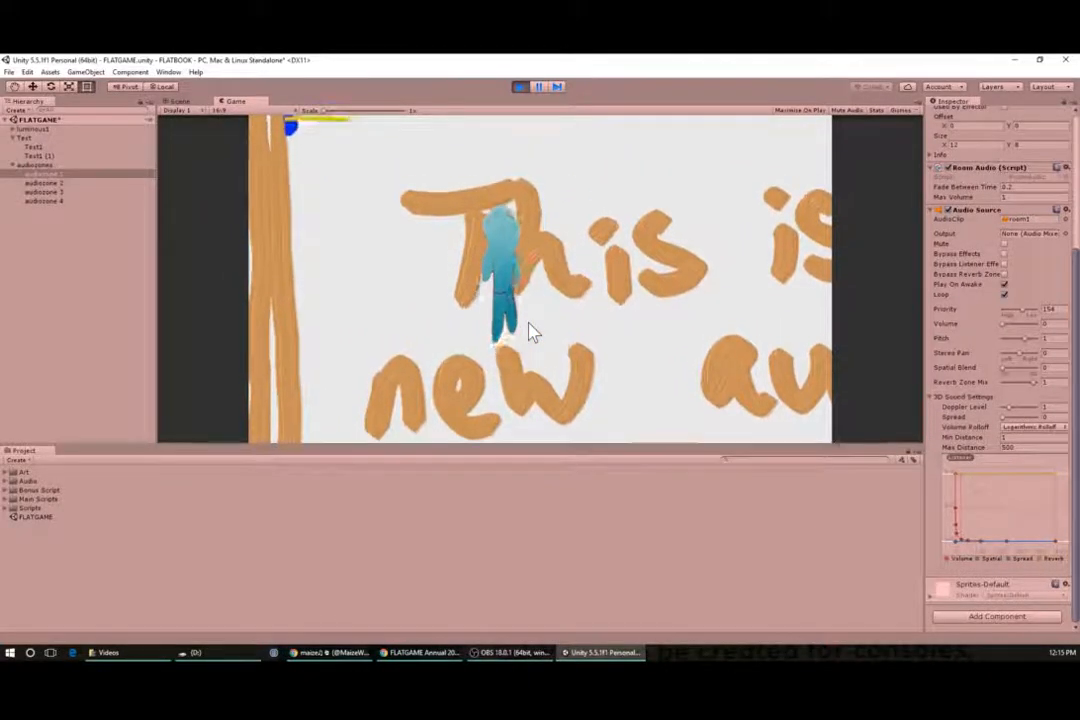
{"action": "key", "text": "Right"}
{"action": "key", "text": "Down"}
{"action": "key", "text": "Left"}
{"action": "key", "text": "Up"}
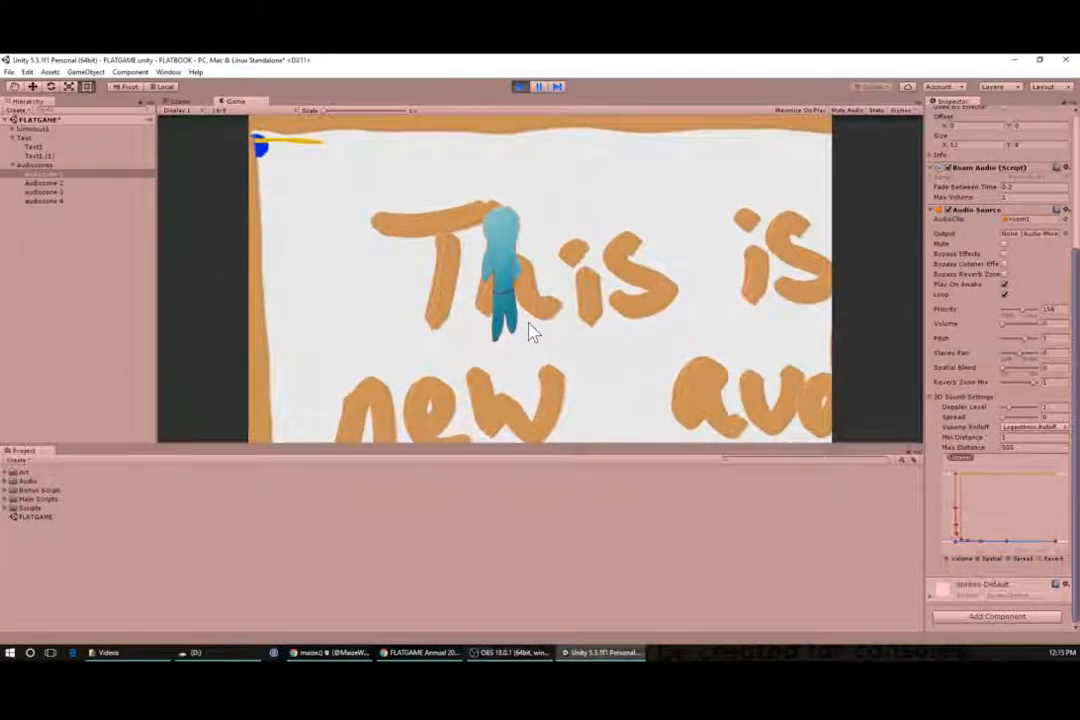
{"action": "key", "text": "Up"}
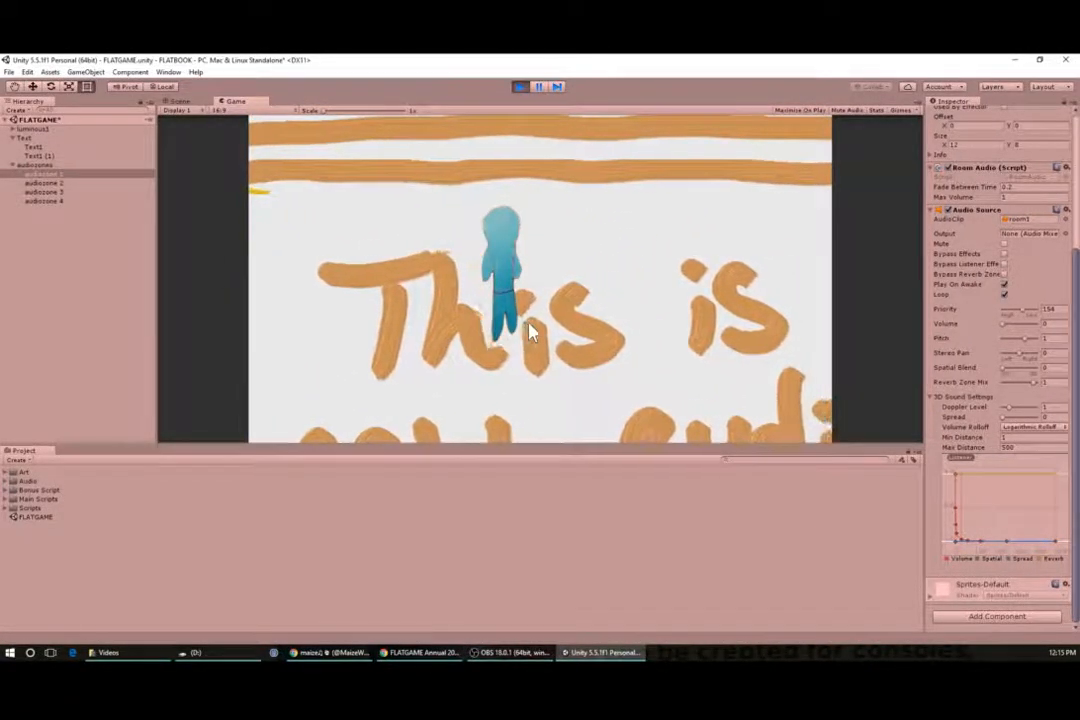
{"action": "key", "text": "Up"}
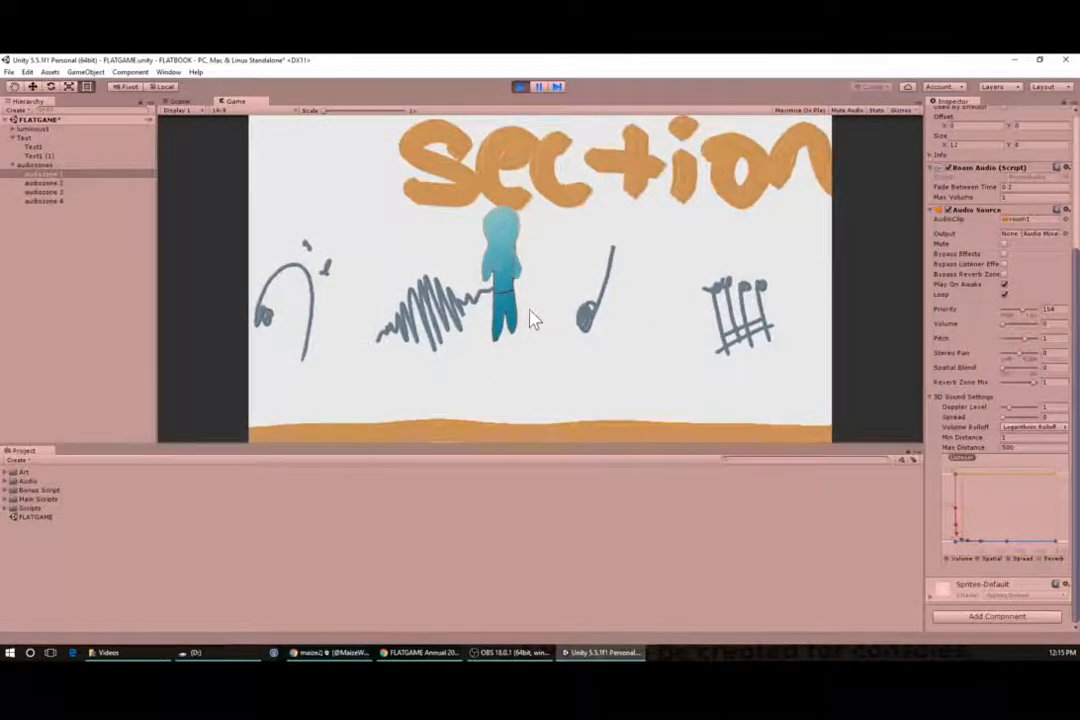
{"action": "left_click", "coordinate": [519, 87]}
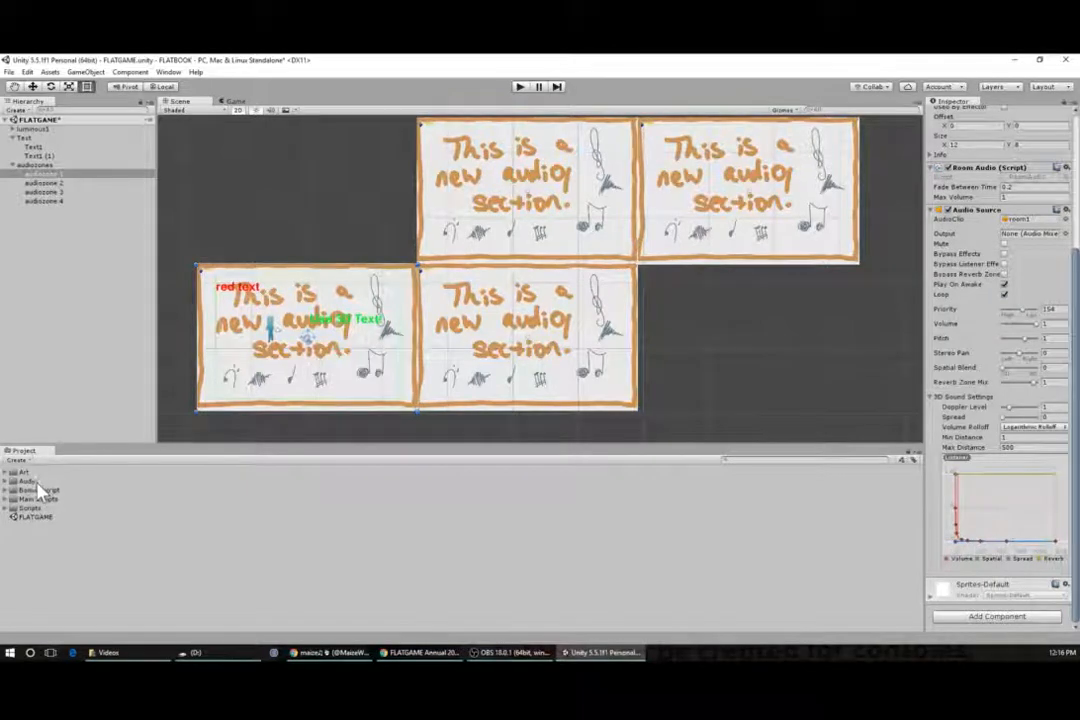
- Open the Audio > Music folder and preview the room1, room2 and room3 clips one after another
{"action": "left_click", "coordinate": [6, 482]}
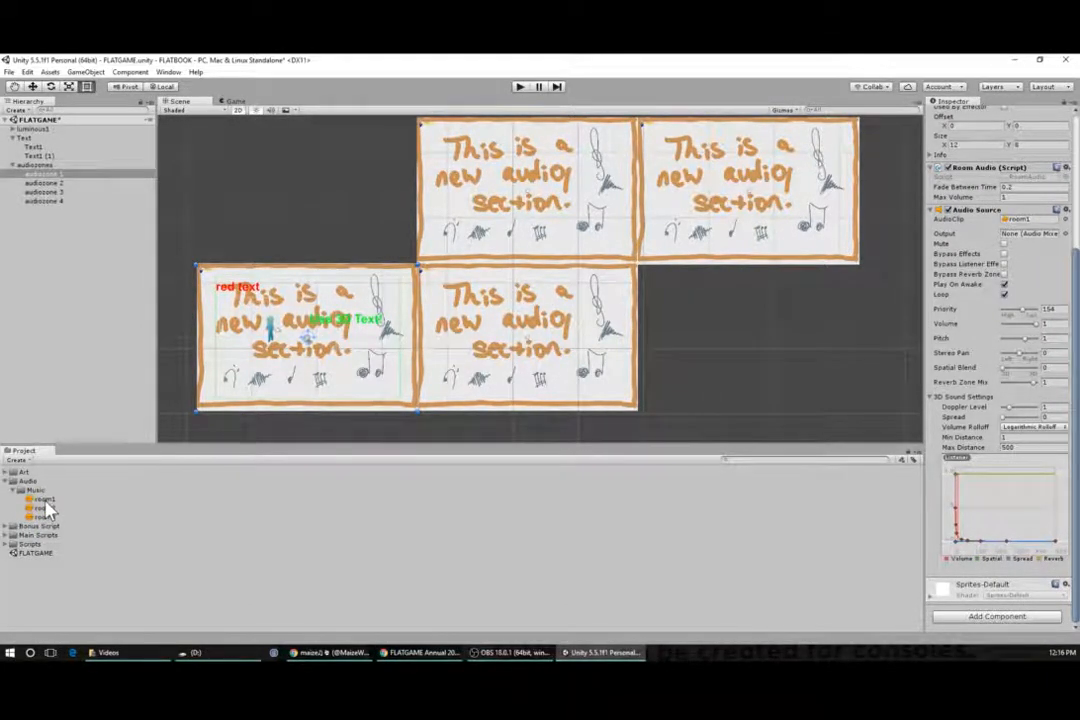
{"action": "left_click", "coordinate": [44, 500]}
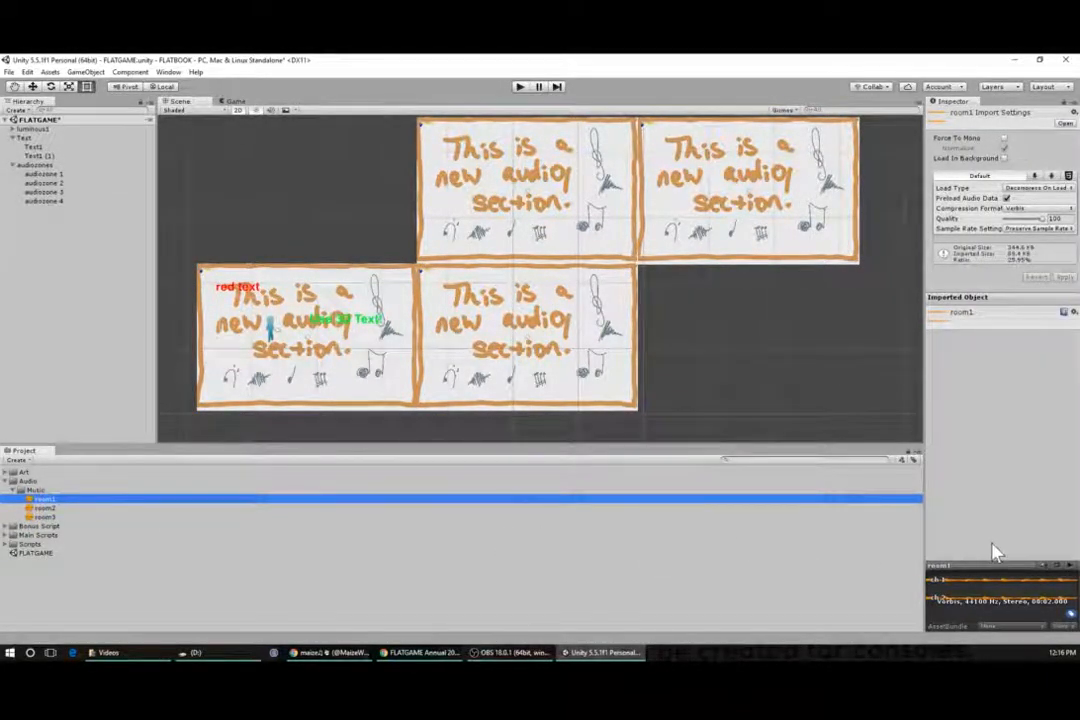
{"action": "left_click", "coordinate": [1071, 572]}
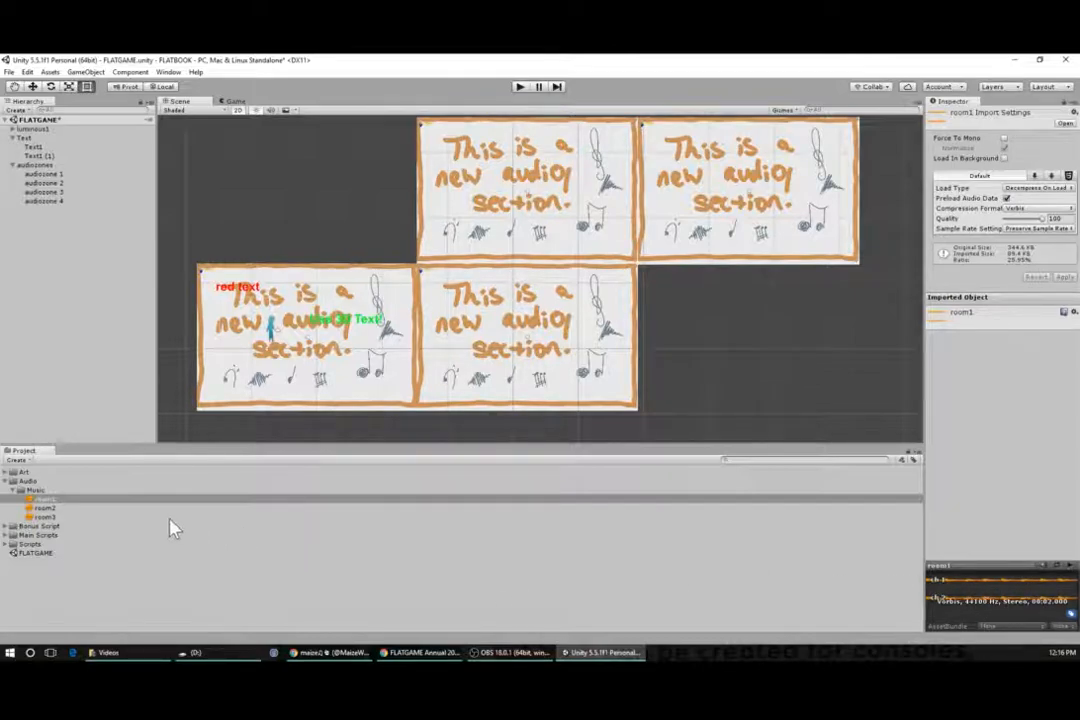
{"action": "left_click", "coordinate": [43, 508]}
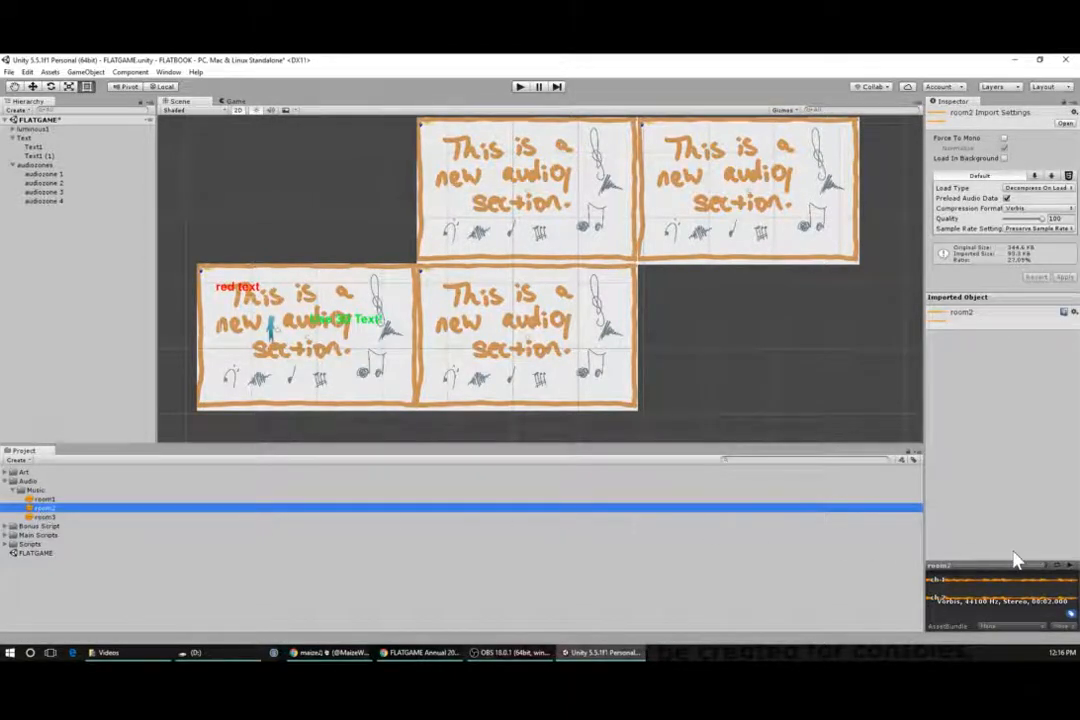
{"action": "left_click", "coordinate": [1068, 567]}
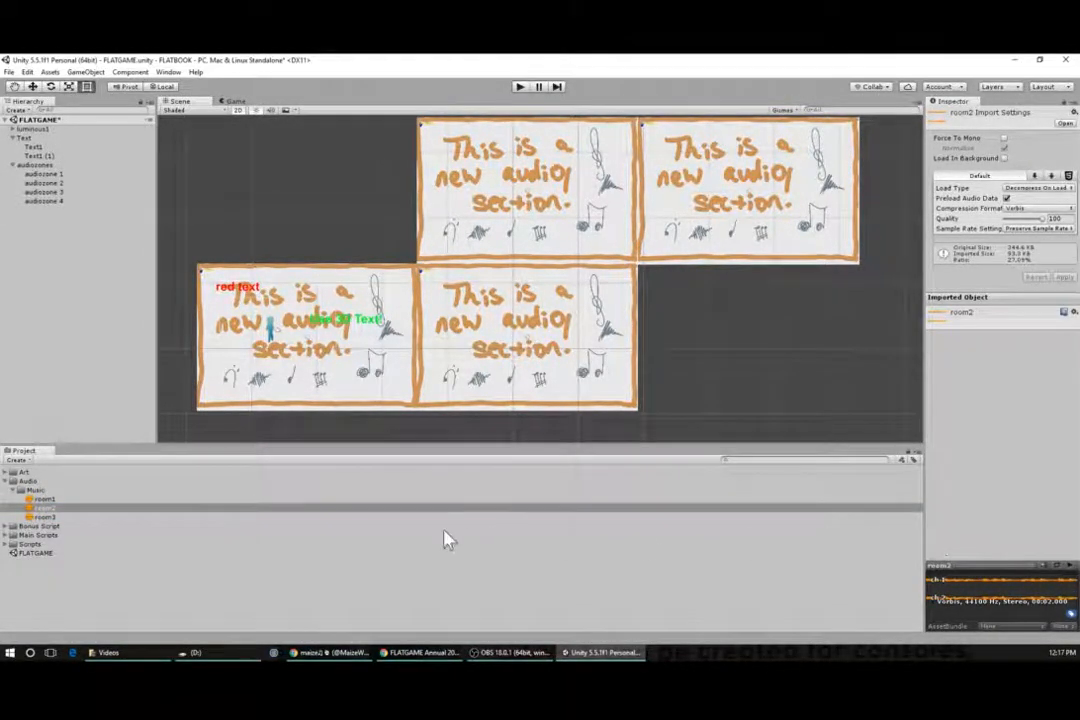
{"action": "left_click", "coordinate": [42, 518]}
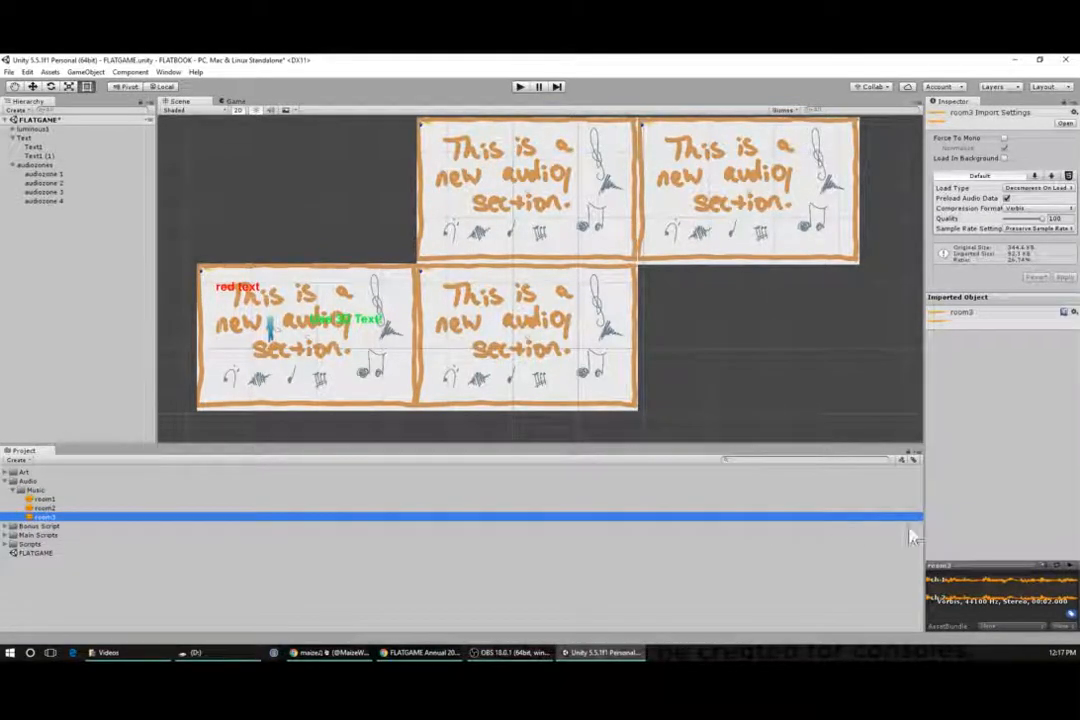
{"action": "left_click", "coordinate": [1071, 572]}
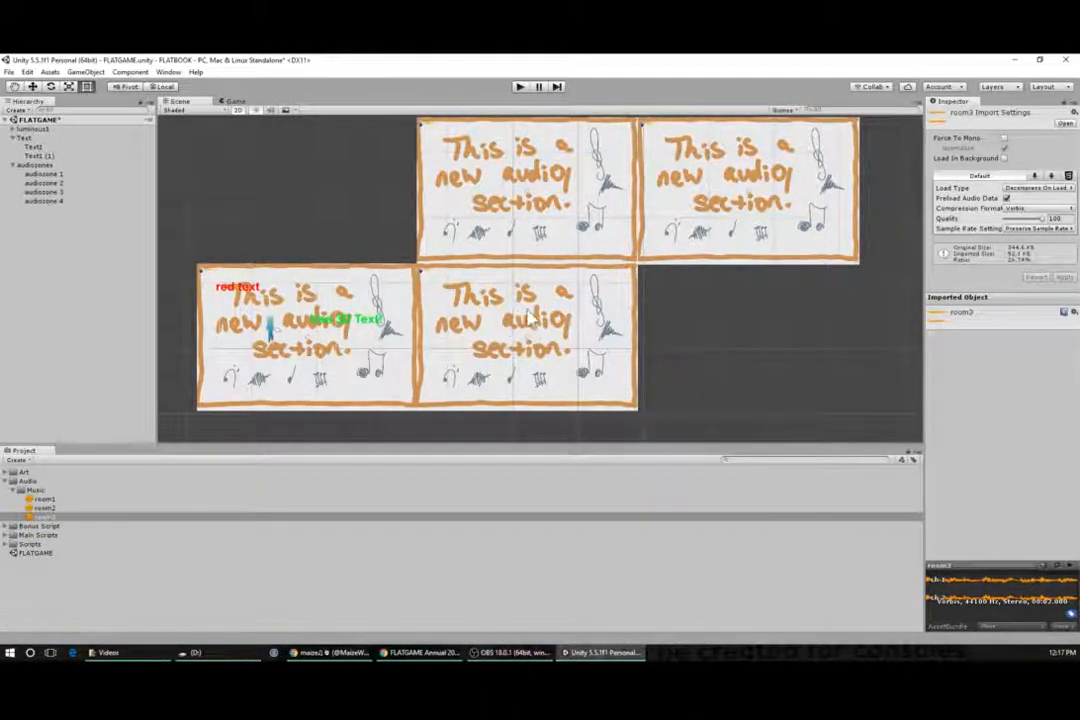
- Select audiozone 1 and try to assign the room3 clip to its Audio Source AudioClip slot
{"action": "left_click", "coordinate": [355, 378]}
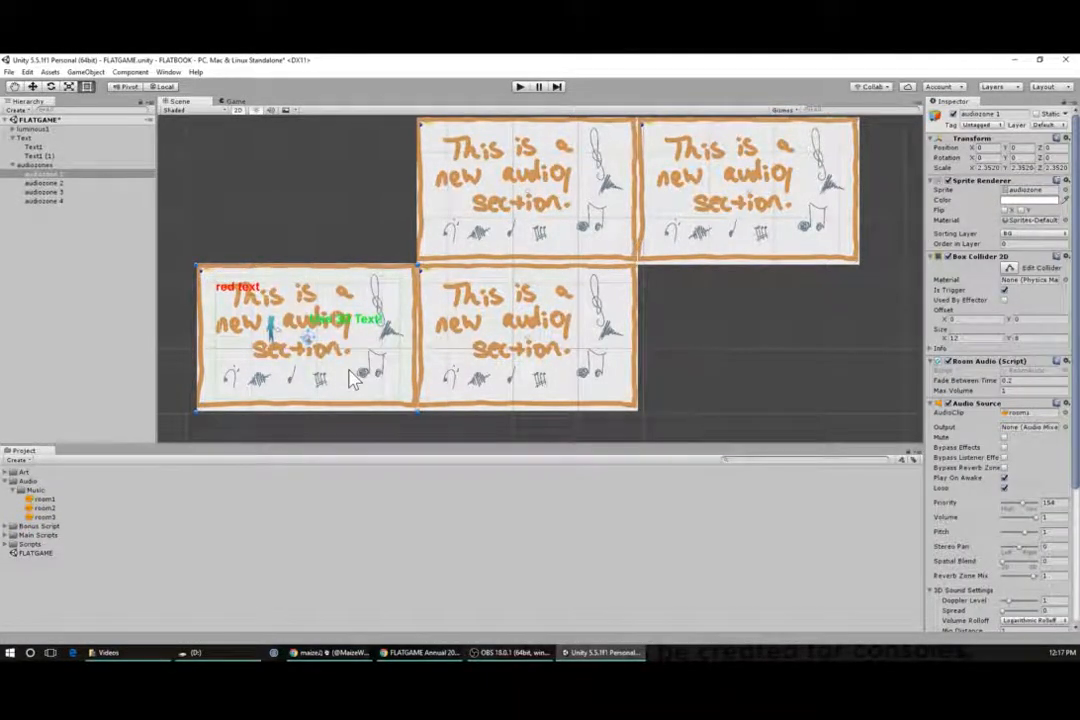
{"action": "scroll", "coordinate": [948, 463], "scroll_direction": "down", "scroll_amount": 4}
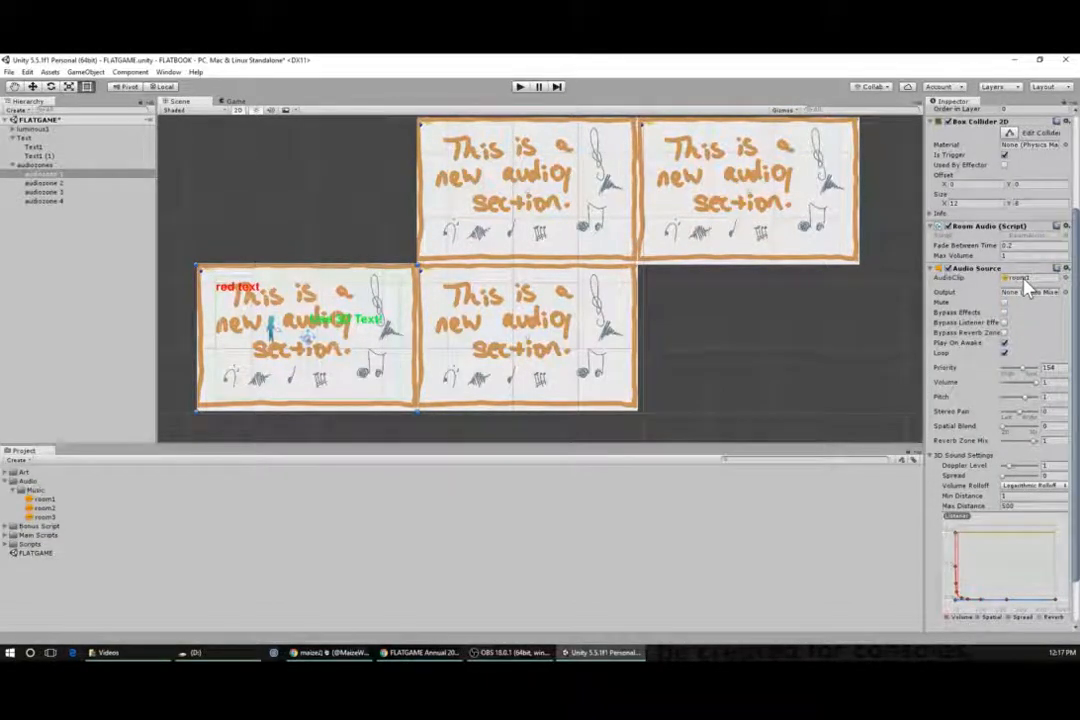
{"action": "left_click_drag", "start_coordinate": [44, 516], "coordinate": [1036, 349]}
{"action": "left_click_drag", "start_coordinate": [1027, 283], "coordinate": [1028, 284]}
{"action": "left_click_drag", "start_coordinate": [43, 514], "coordinate": [1024, 287]}
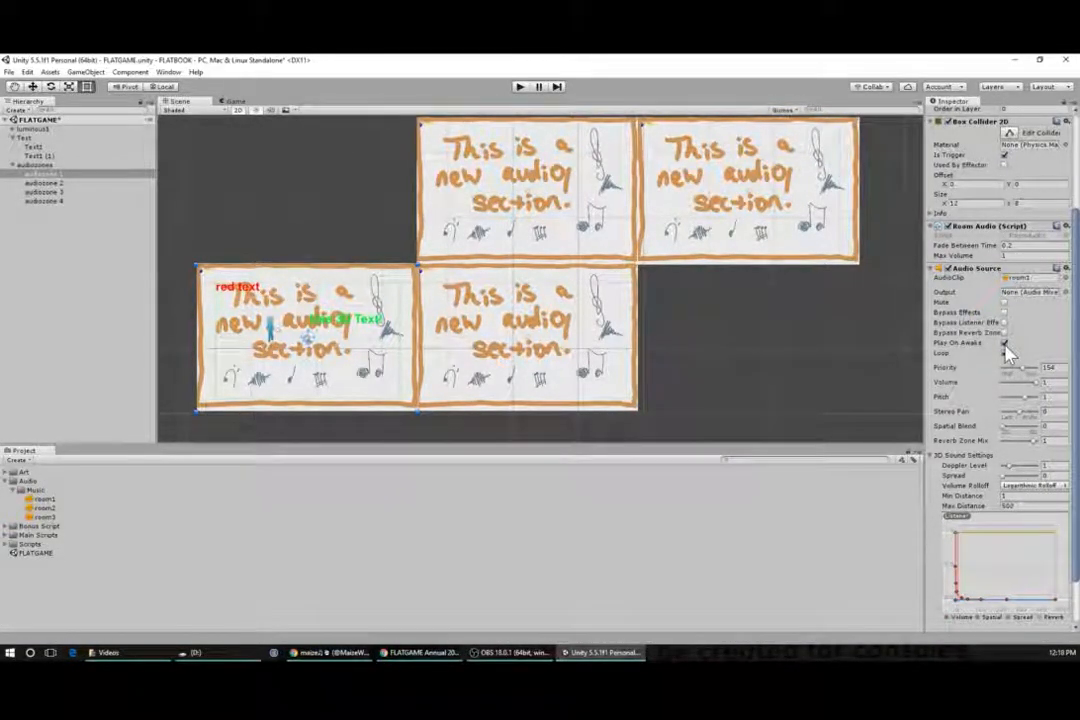
- Toggle audiozone 1's Audio Source Loop option and nudge its Volume slider
{"action": "left_click", "coordinate": [1004, 353]}
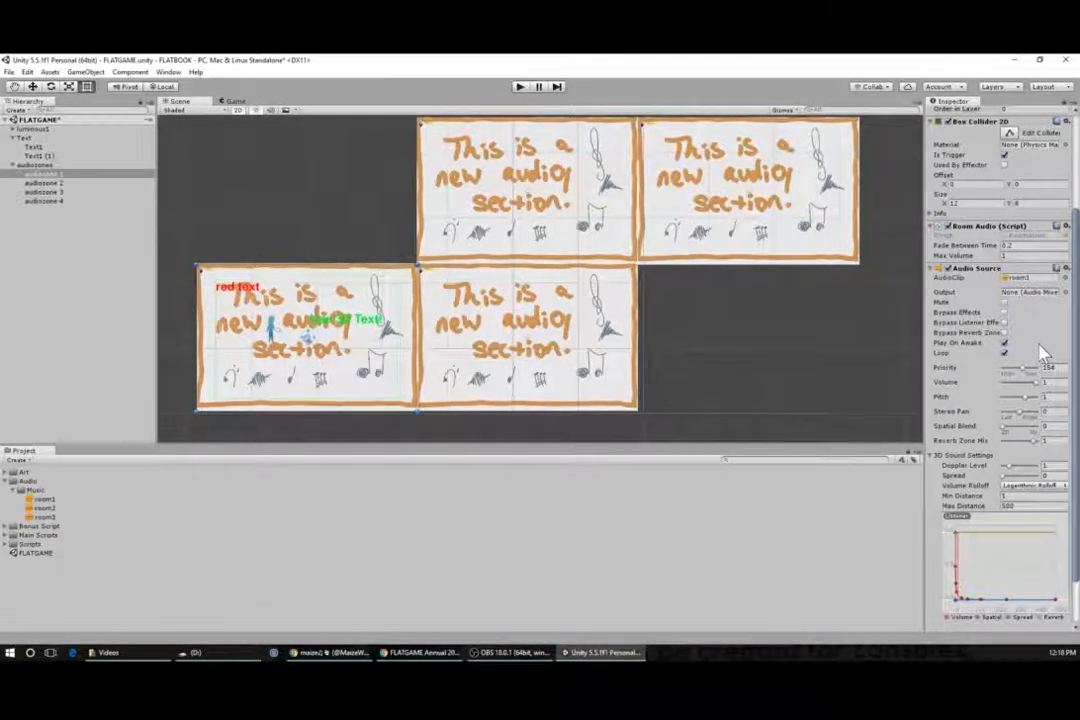
{"action": "scroll", "coordinate": [1040, 352], "scroll_direction": "down", "scroll_amount": 1}
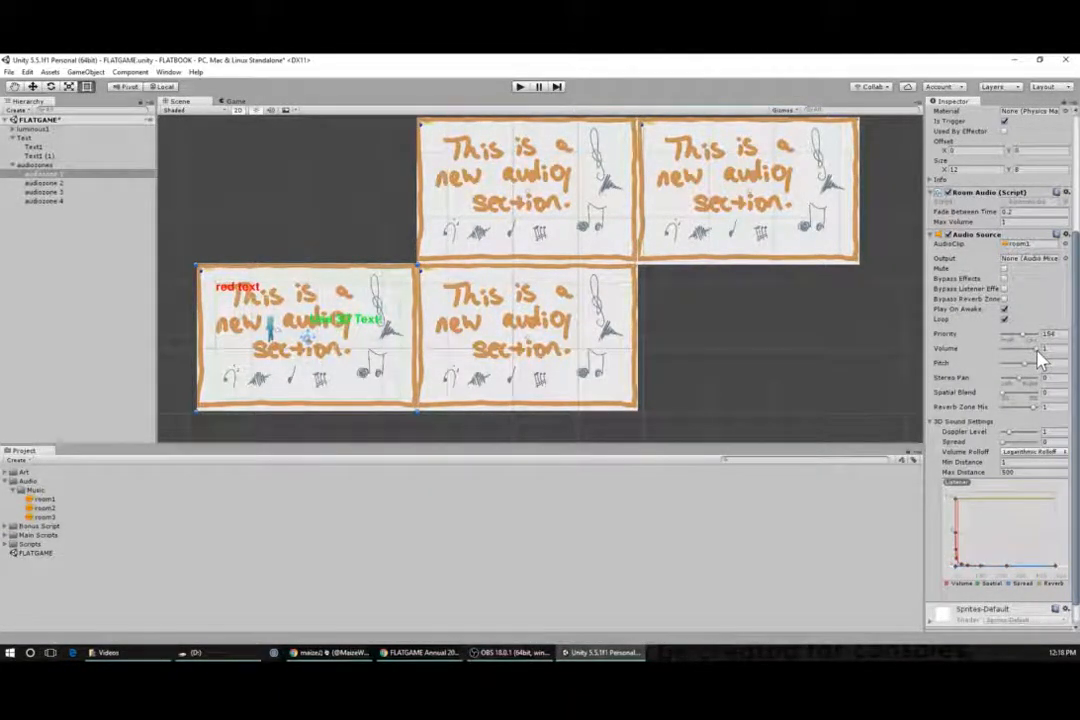
{"action": "mouse_move", "coordinate": [1038, 350]}
{"action": "left_mouse_down"}
{"action": "mouse_move", "coordinate": [994, 351]}
{"action": "mouse_move", "coordinate": [1041, 349]}
{"action": "left_mouse_up"}
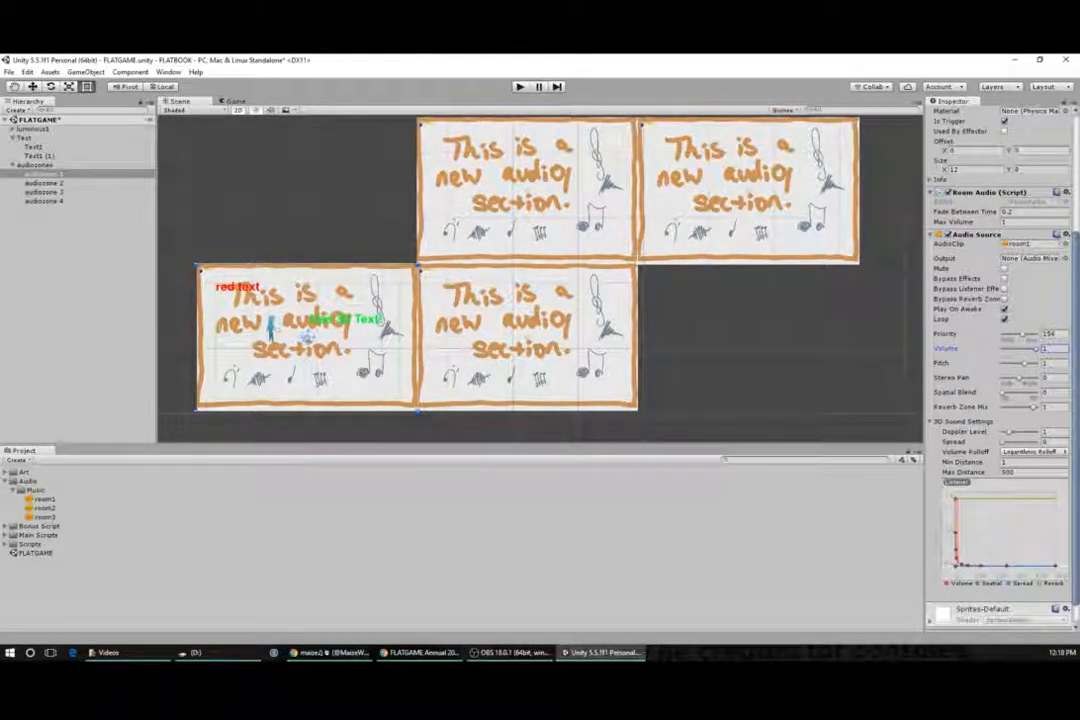
- Review audiozone 1's Audio Source settings and collapse its 3D Sound Settings section
{"action": "left_click", "coordinate": [1052, 363]}
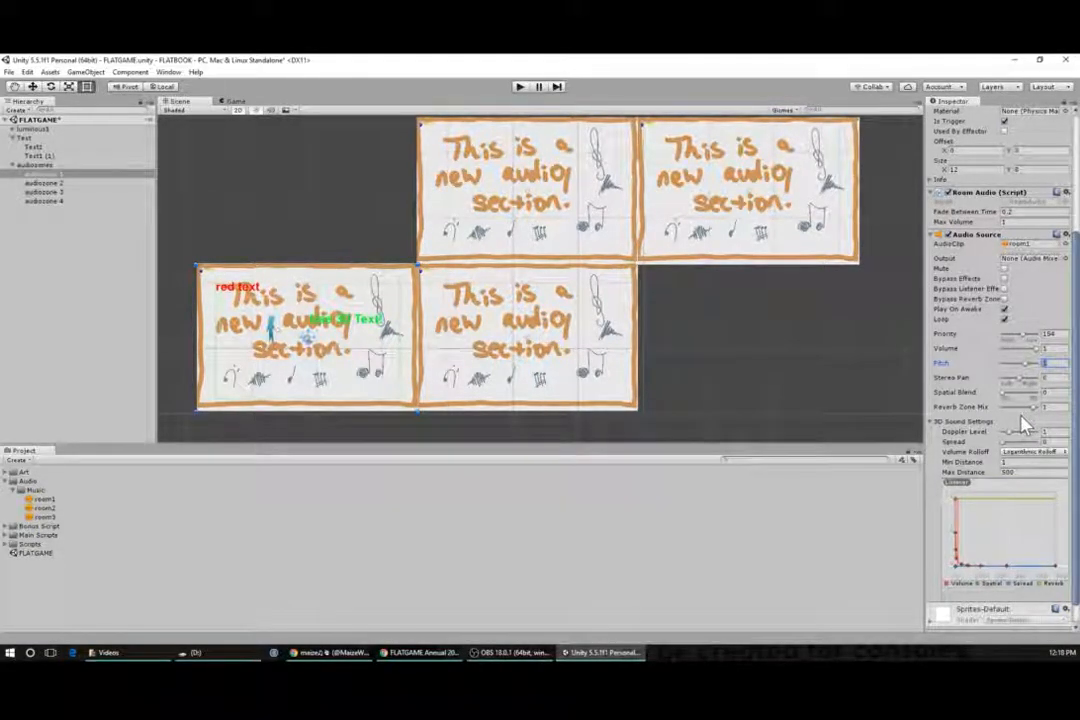
{"action": "scroll", "coordinate": [1019, 497], "scroll_direction": "down", "scroll_amount": 1}
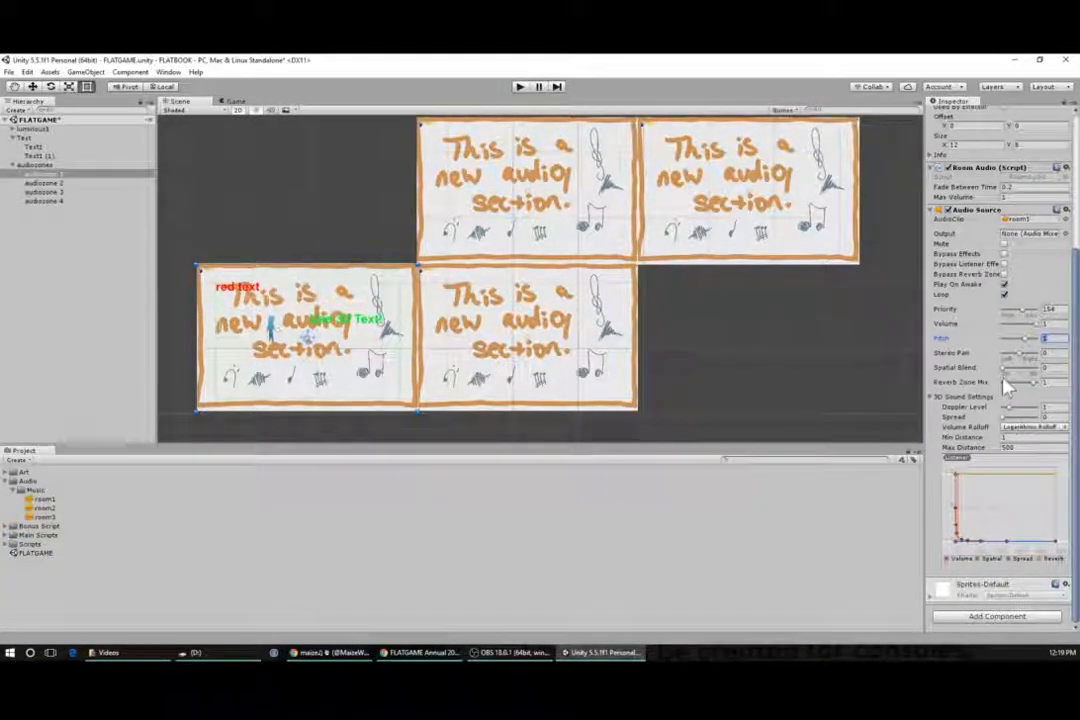
{"action": "left_click", "coordinate": [933, 398]}
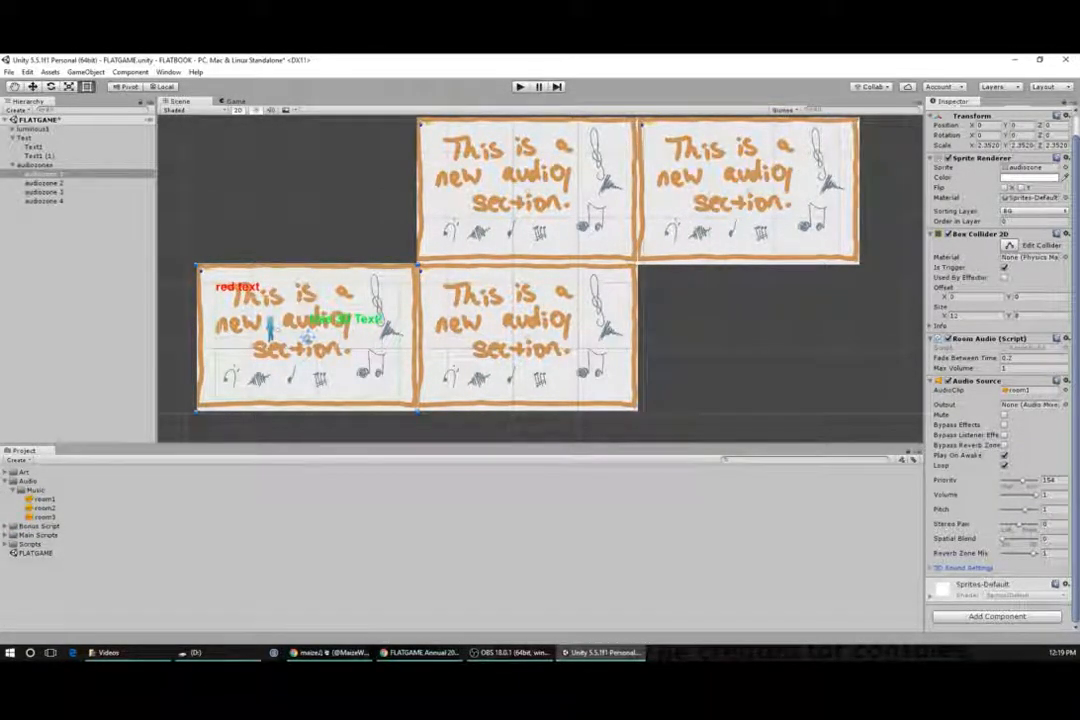
- Set audiozone 1's Room Audio Fade Between Time to 0.2
{"action": "left_click", "coordinate": [1030, 358]}
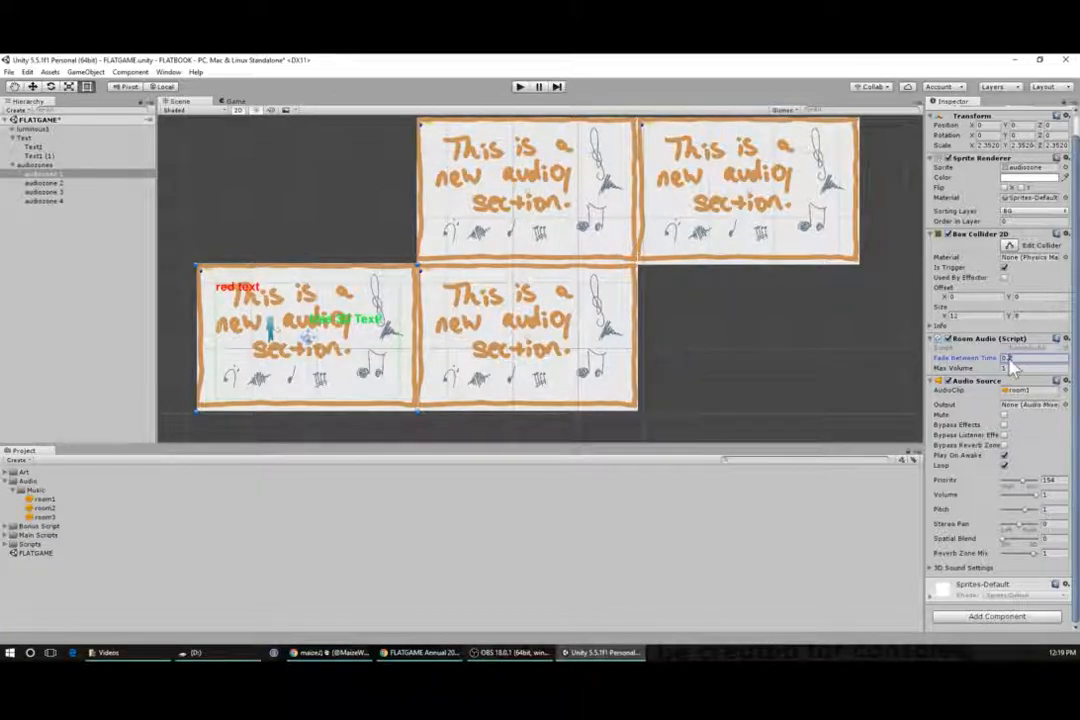
{"action": "left_click_drag", "start_coordinate": [1019, 360], "coordinate": [996, 360]}
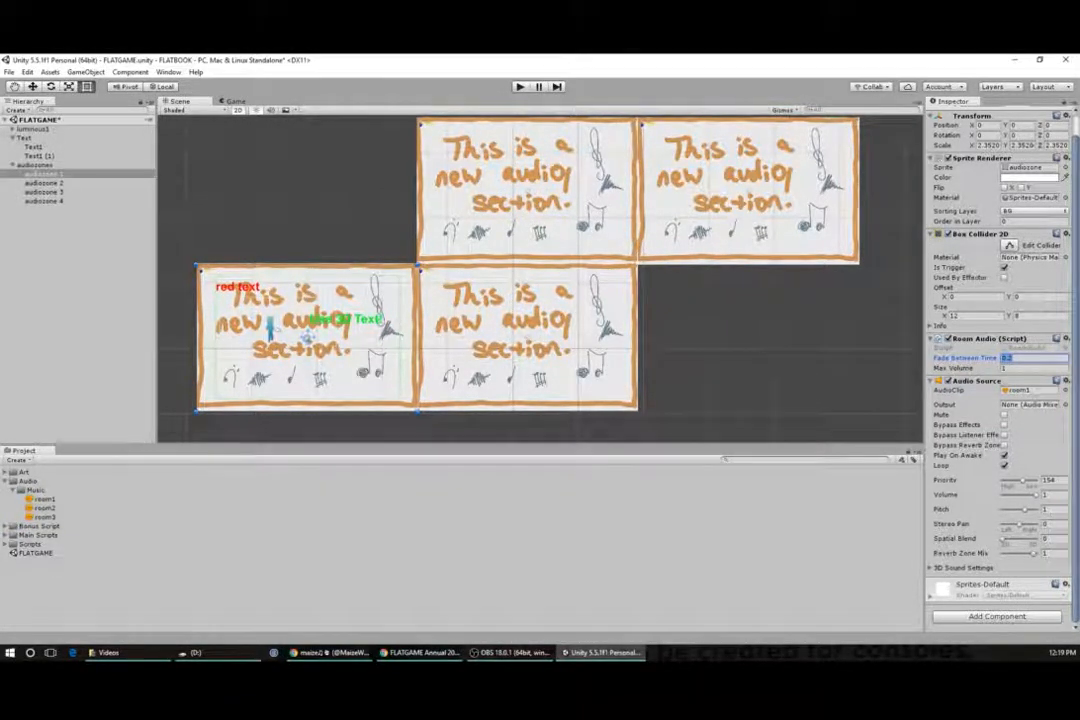
{"action": "left_click", "coordinate": [1007, 358]}
{"action": "left_click_drag", "start_coordinate": [1006, 358], "coordinate": [1015, 360]}
{"action": "left_click_drag", "start_coordinate": [1014, 358], "coordinate": [1001, 358]}
{"action": "key", "text": "Tab"}
{"action": "key", "text": "shift+Tab"}
{"action": "scroll", "coordinate": [1022, 373], "scroll_direction": "up", "scroll_amount": 1}
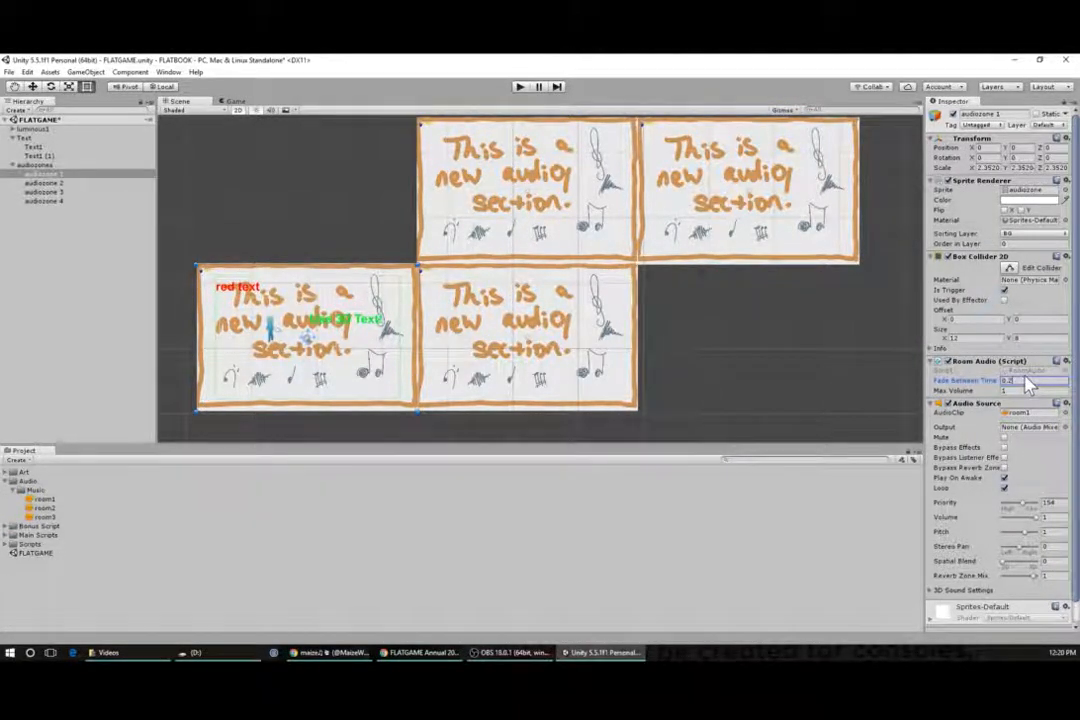
{"action": "type", "text": "0.2"}
{"action": "scroll", "coordinate": [995, 428], "scroll_direction": "down", "scroll_amount": 1}
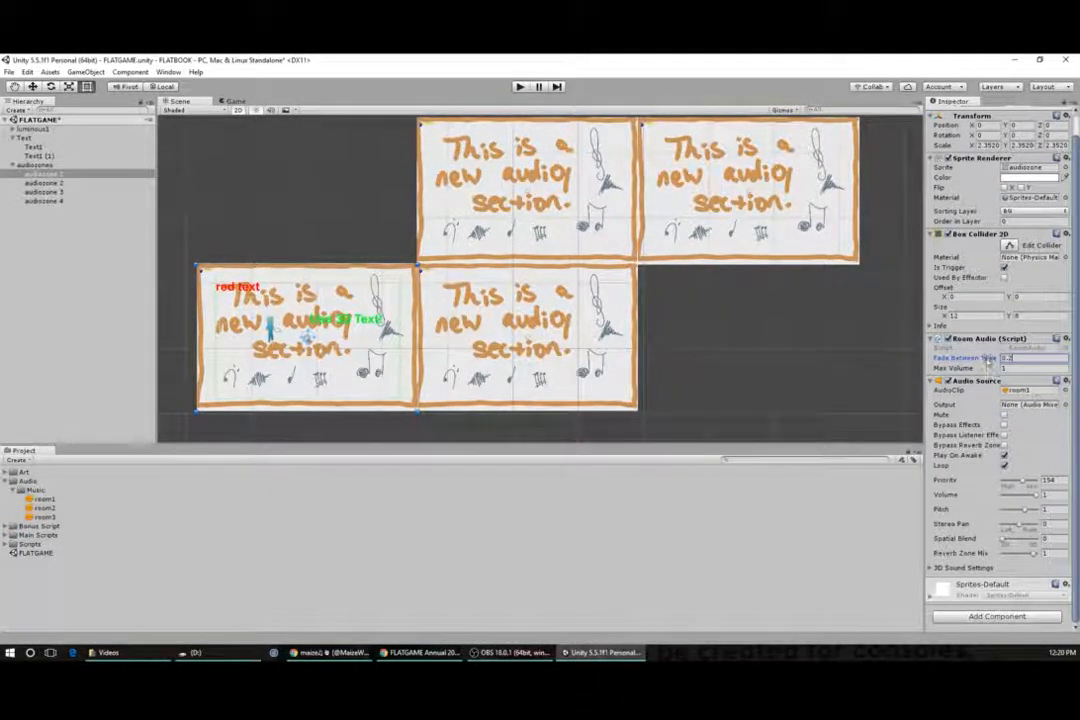
{"action": "scroll", "coordinate": [984, 375], "scroll_direction": "up", "scroll_amount": 1}
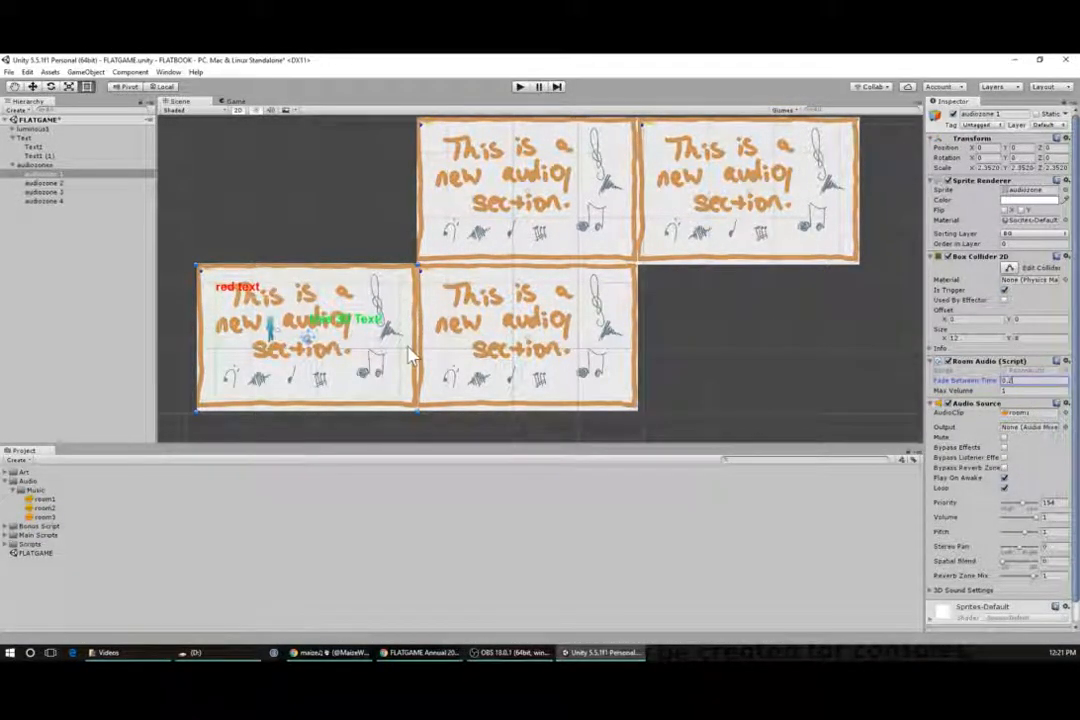
- Select audiozone 2 in the scene to inspect its components
{"action": "left_click", "coordinate": [411, 277]}
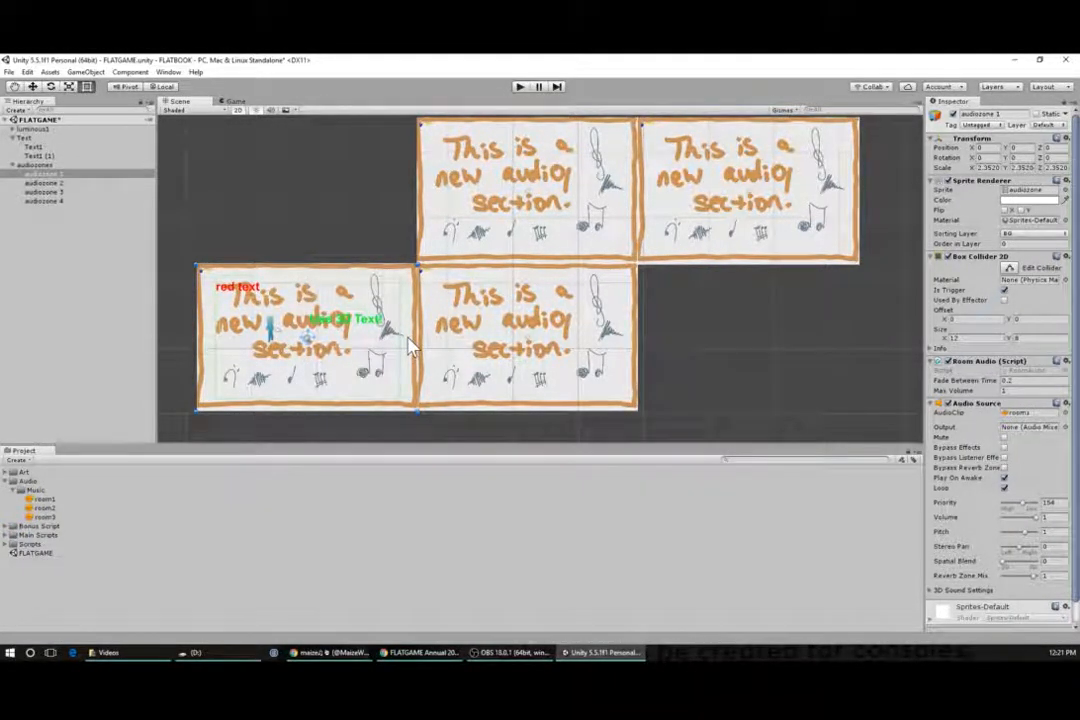
{"action": "left_click", "coordinate": [437, 348]}
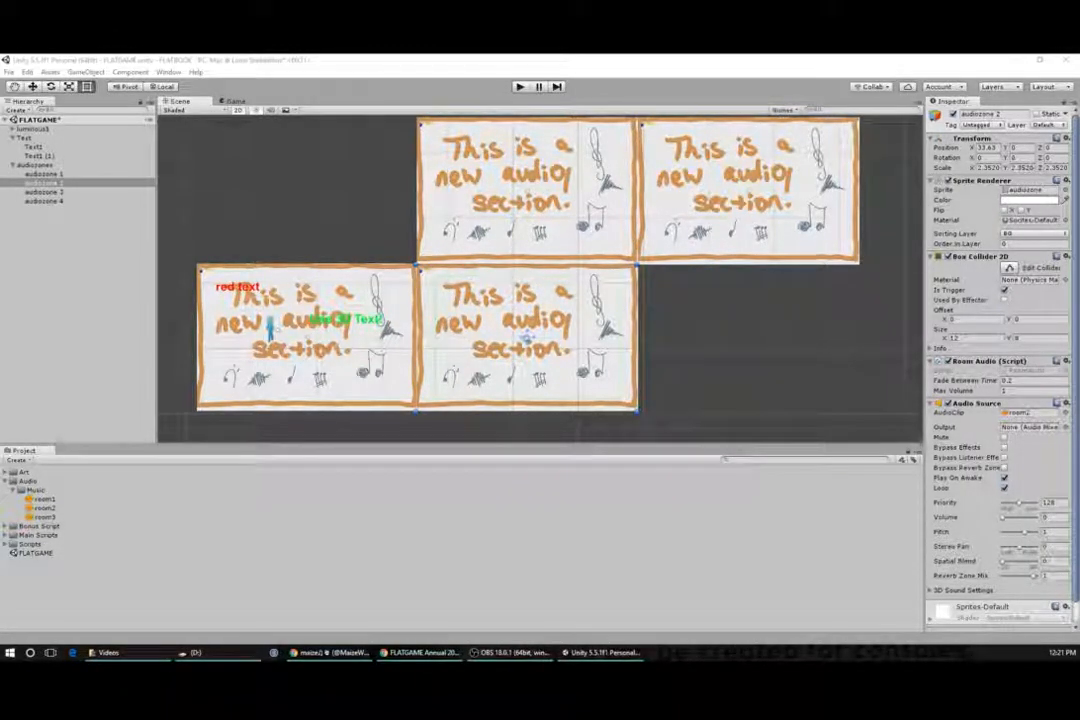
- Import the brussel image from File Explorer into the project's Art folder
{"action": "key", "text": "super+e"}
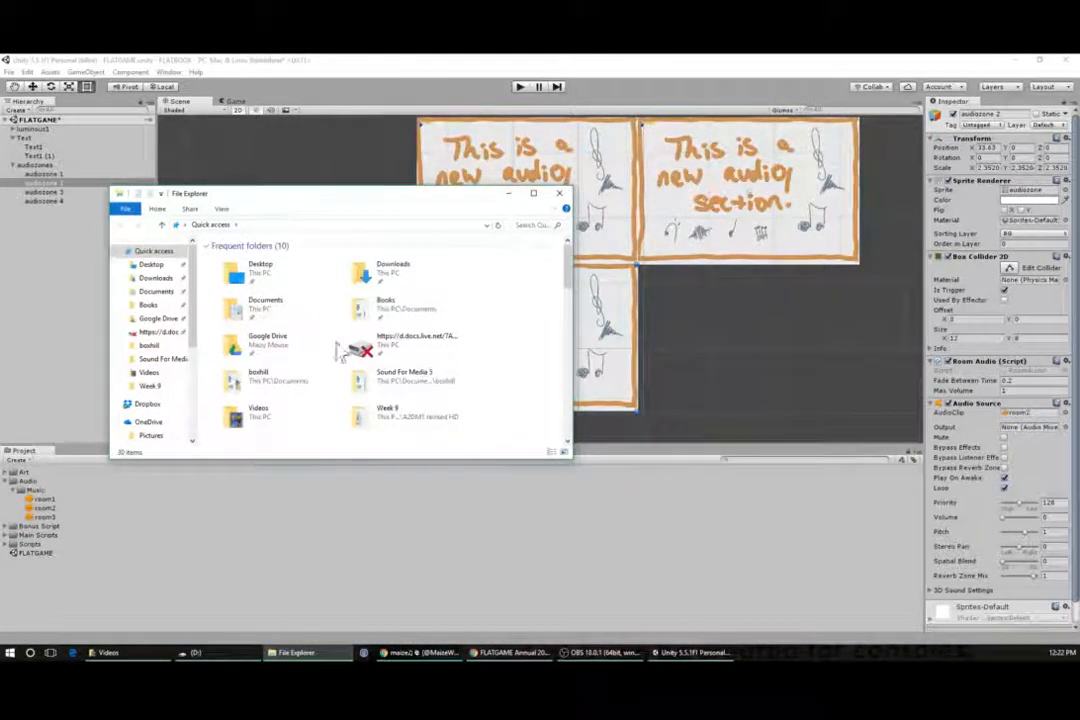
{"action": "left_click_drag", "start_coordinate": [295, 205], "coordinate": [530, 655]}
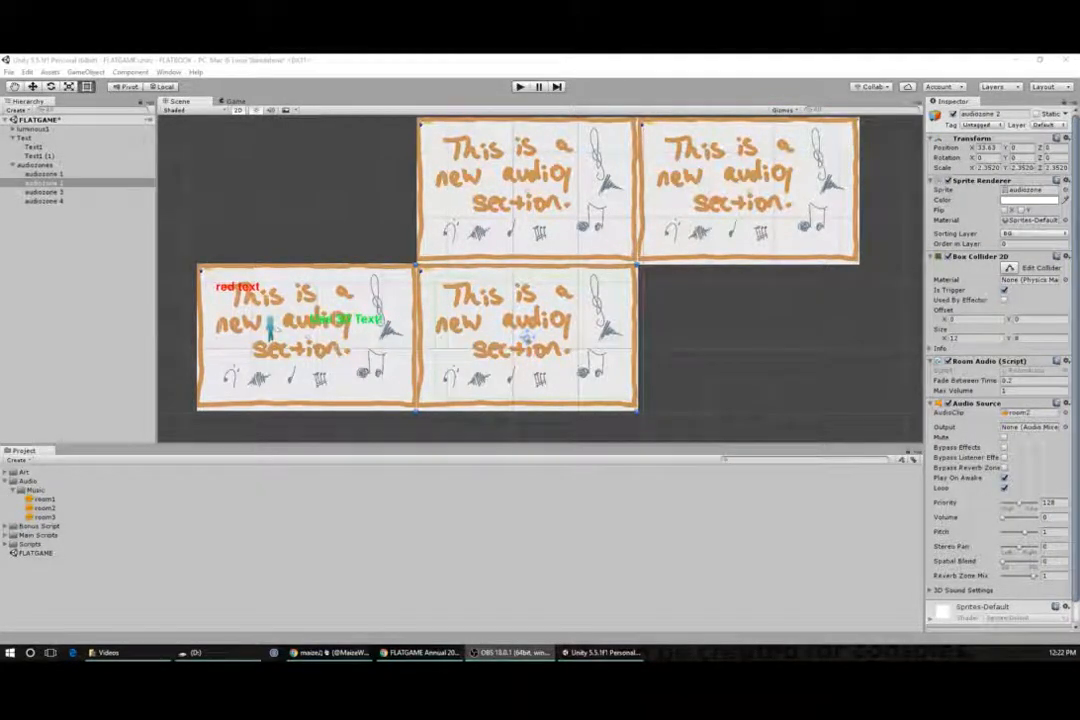
{"action": "left_click_drag", "start_coordinate": [323, 571], "coordinate": [19, 472]}
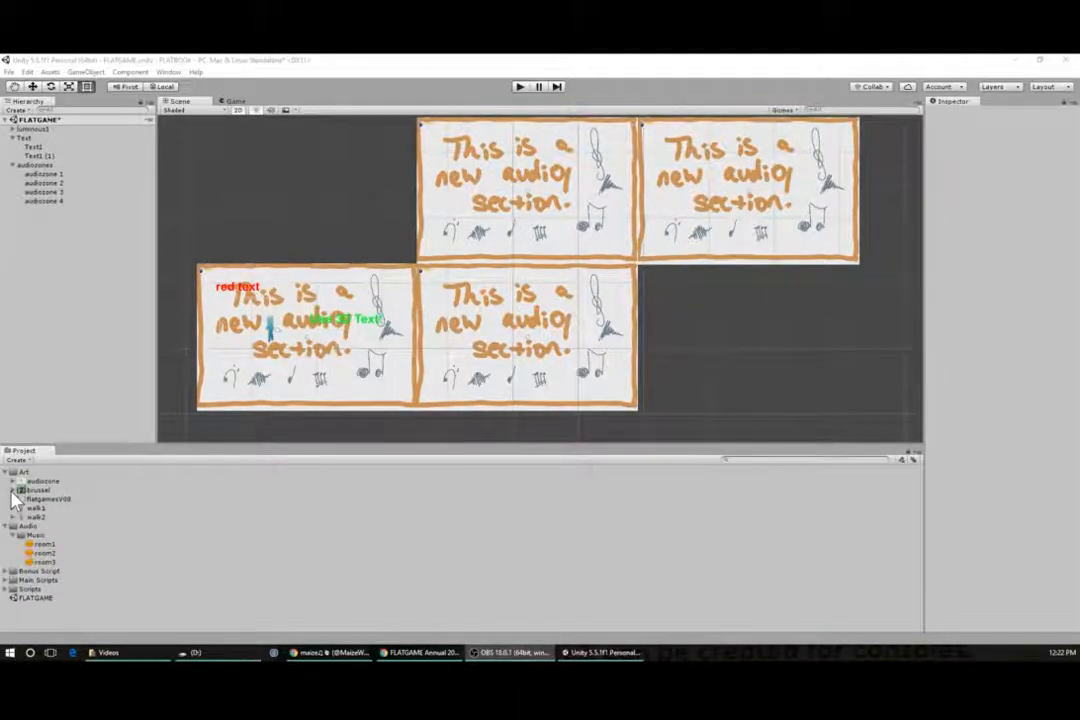
- Expand the brussel asset and place its sprite in the scene beside the lower right audio zone
{"action": "left_click", "coordinate": [14, 491]}
{"action": "left_click", "coordinate": [40, 499]}
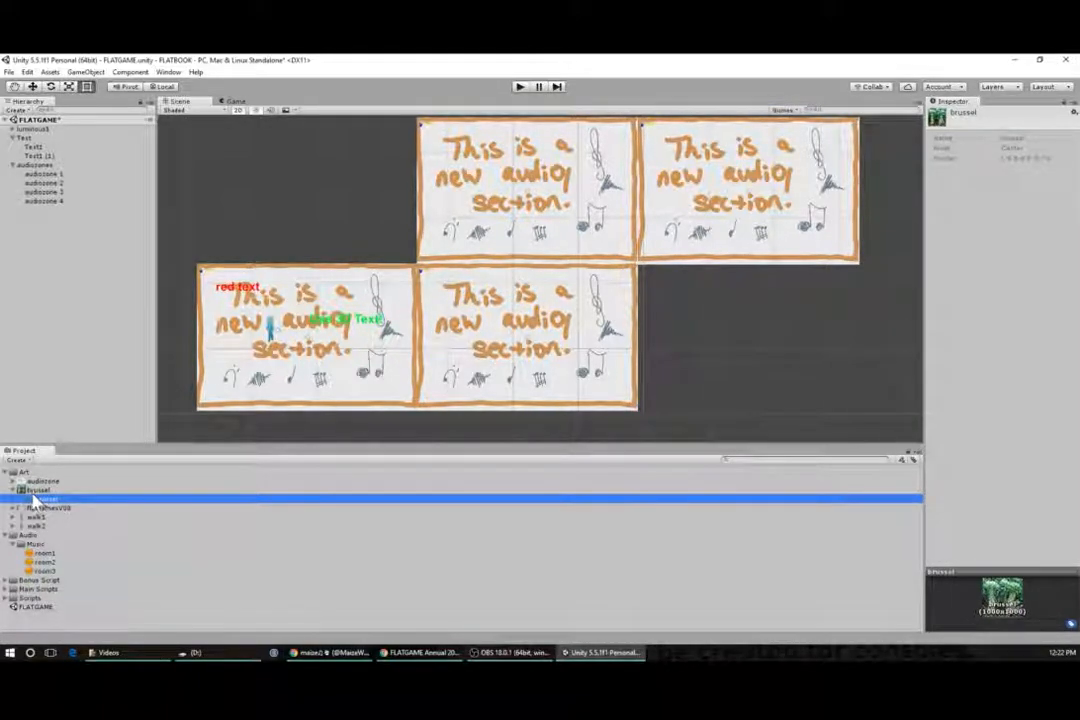
{"action": "left_click", "coordinate": [34, 491]}
{"action": "left_click", "coordinate": [35, 498]}
{"action": "left_click", "coordinate": [36, 490]}
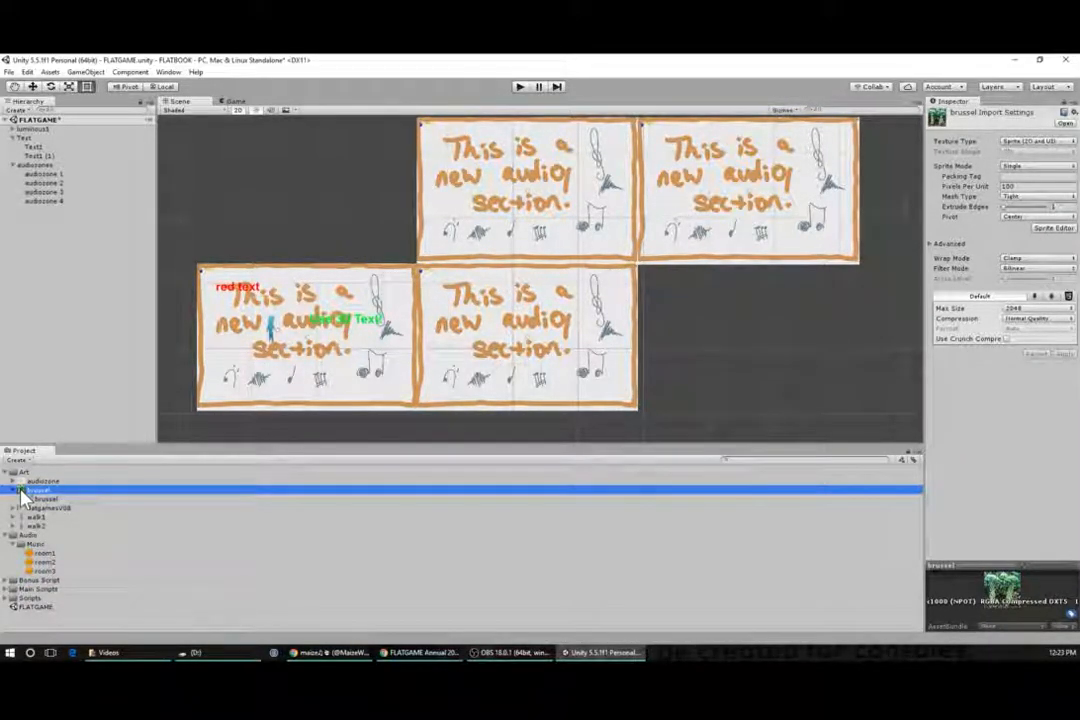
{"action": "left_click_drag", "start_coordinate": [22, 495], "coordinate": [670, 310]}
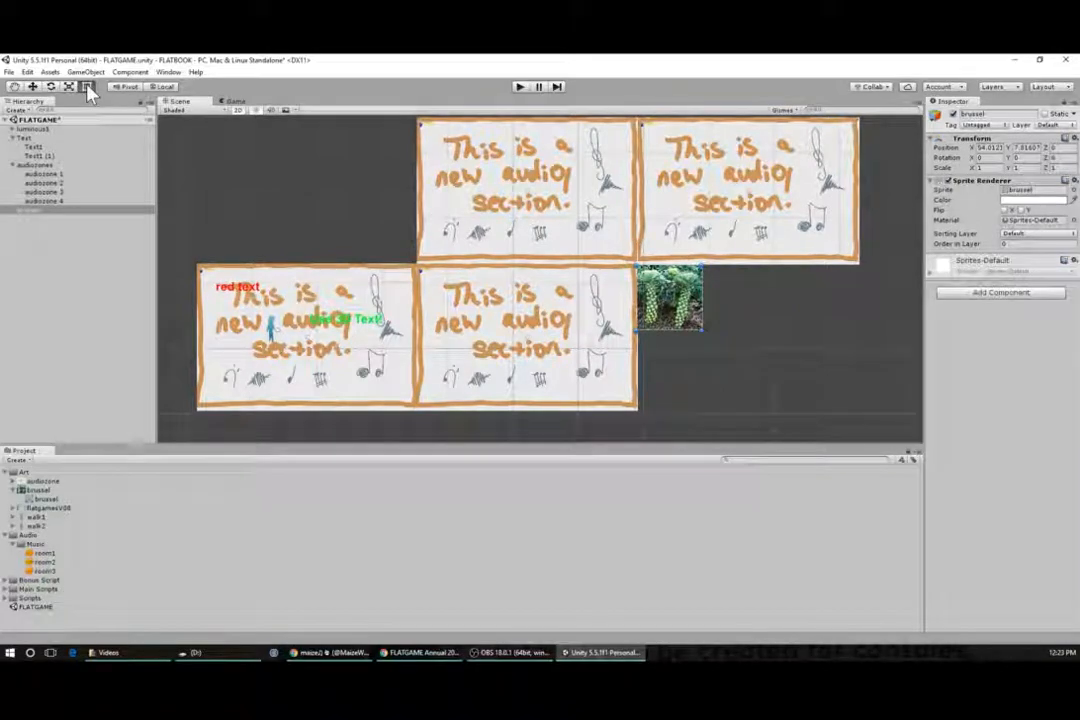
- Stretch the brussel sprite with the Rect tool to about 1.63 by 4.33 scale, reaching below the zones
{"action": "key", "text": "r"}
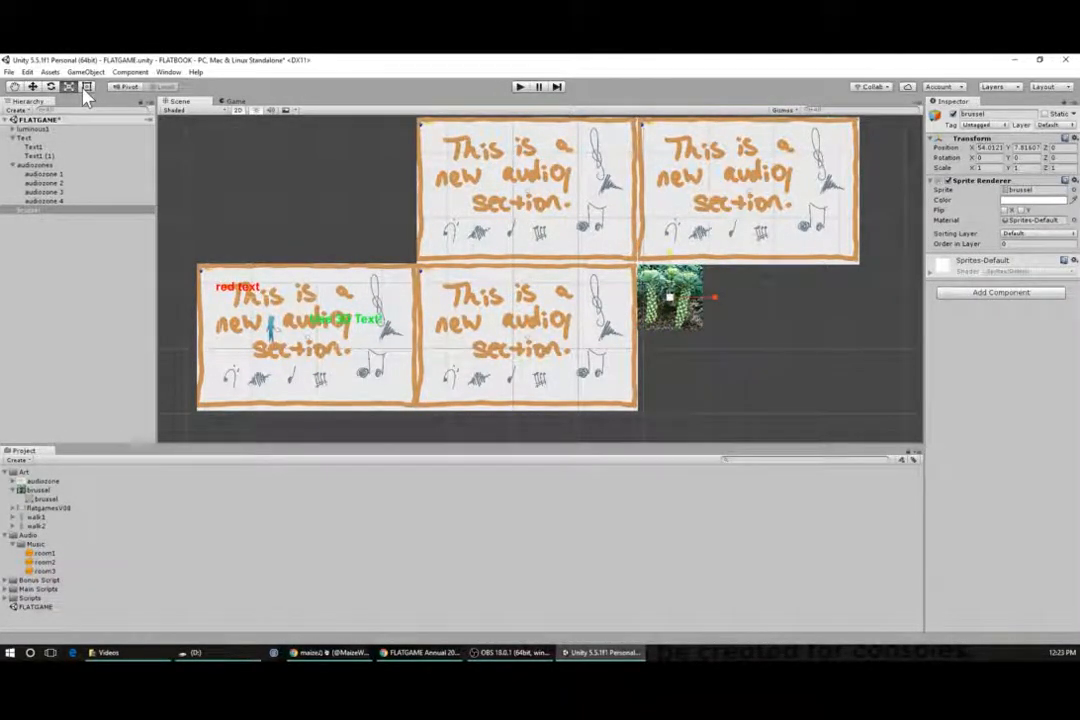
{"action": "left_click", "coordinate": [32, 87]}
{"action": "key", "text": "e"}
{"action": "key", "text": "r"}
{"action": "key", "text": "t"}
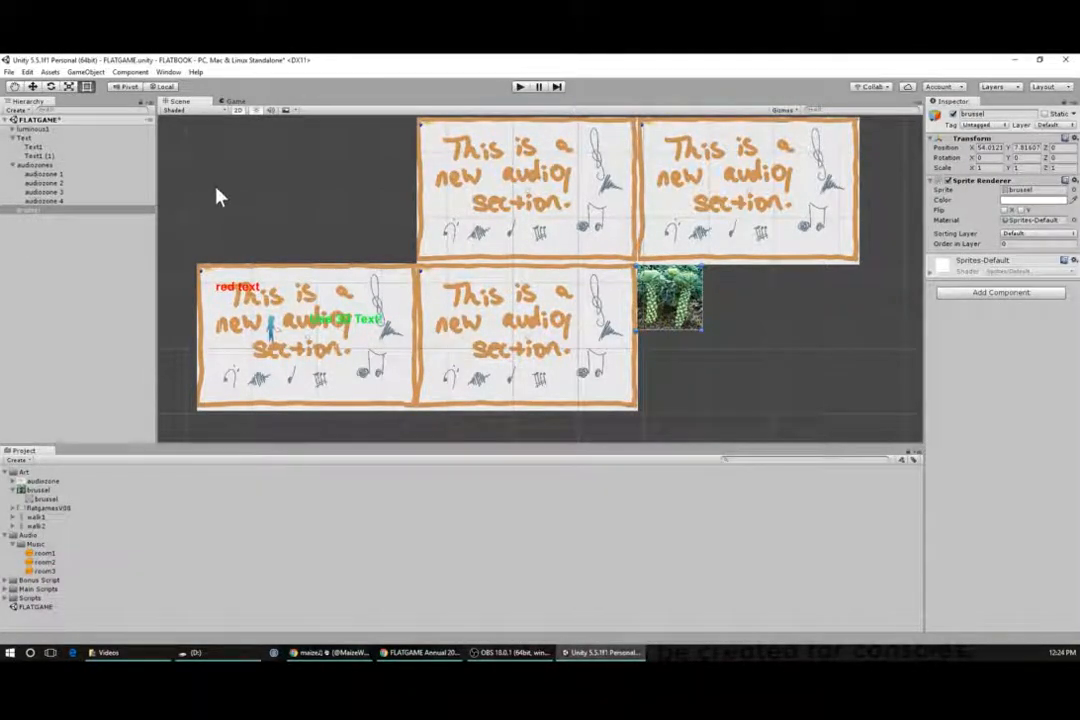
{"action": "left_click_drag", "start_coordinate": [703, 329], "coordinate": [746, 442]}
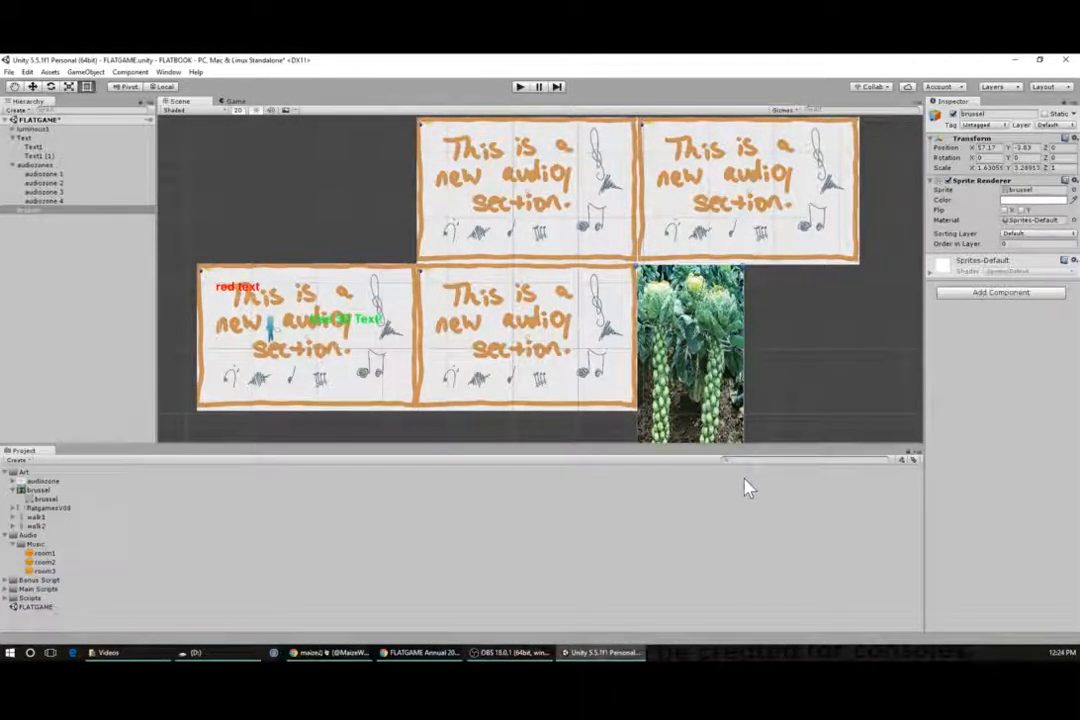
{"action": "mouse_move", "coordinate": [751, 540]}
{"action": "left_mouse_down"}
{"action": "mouse_move", "coordinate": [718, 535]}
{"action": "mouse_move", "coordinate": [745, 556]}
{"action": "left_mouse_up"}
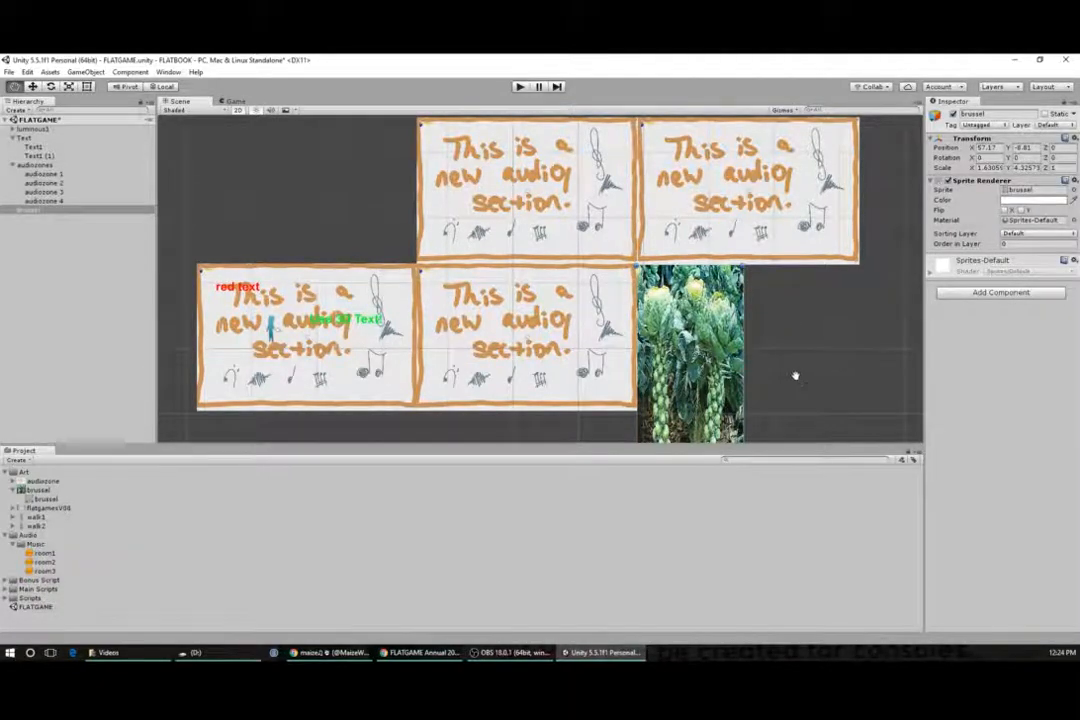
{"action": "left_click_drag", "start_coordinate": [774, 419], "coordinate": [738, 294]}
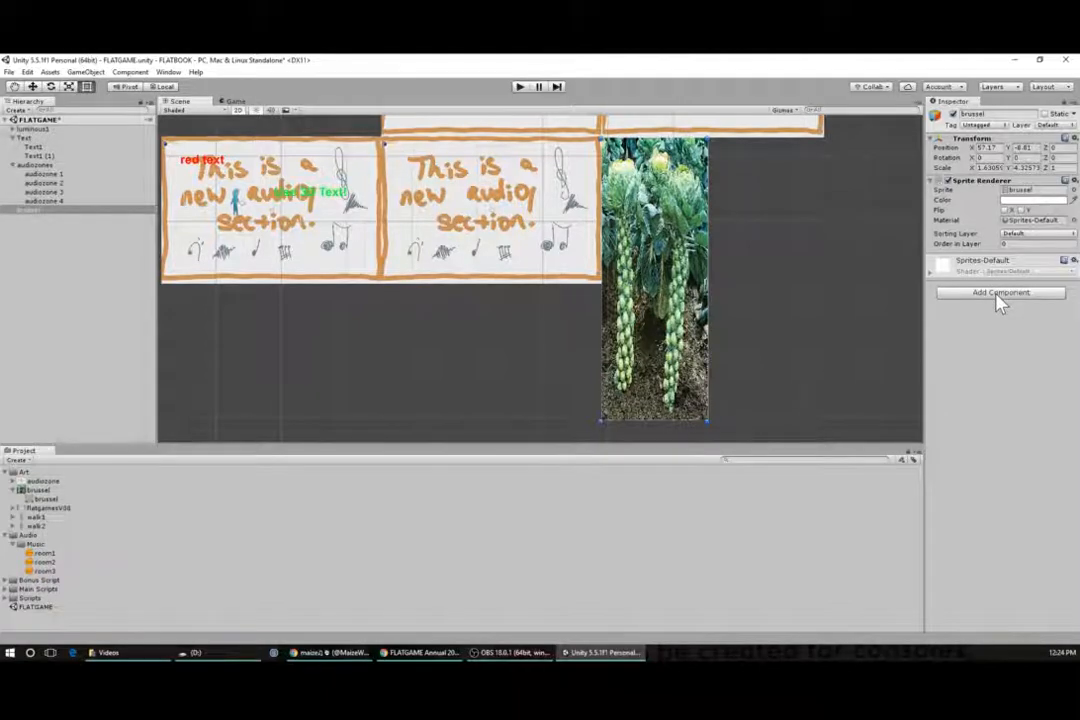
- Add a Box Collider 2D component to the brussel sprite
{"action": "left_click", "coordinate": [500, 248]}
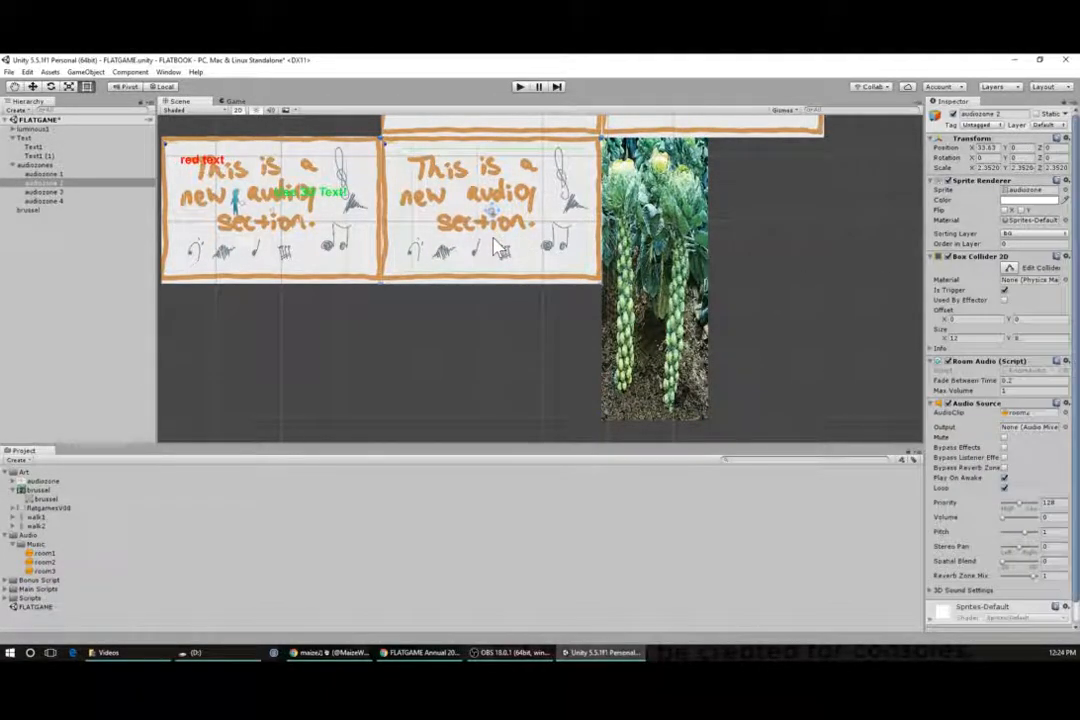
{"action": "left_click", "coordinate": [649, 252]}
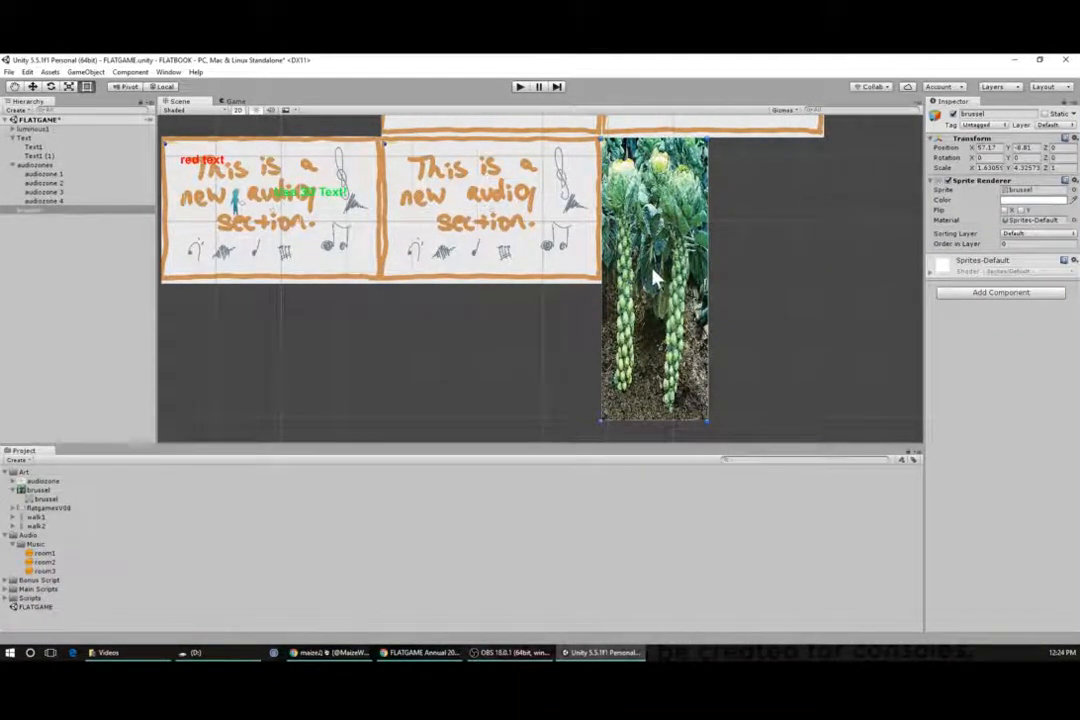
{"action": "left_click", "coordinate": [1013, 297]}
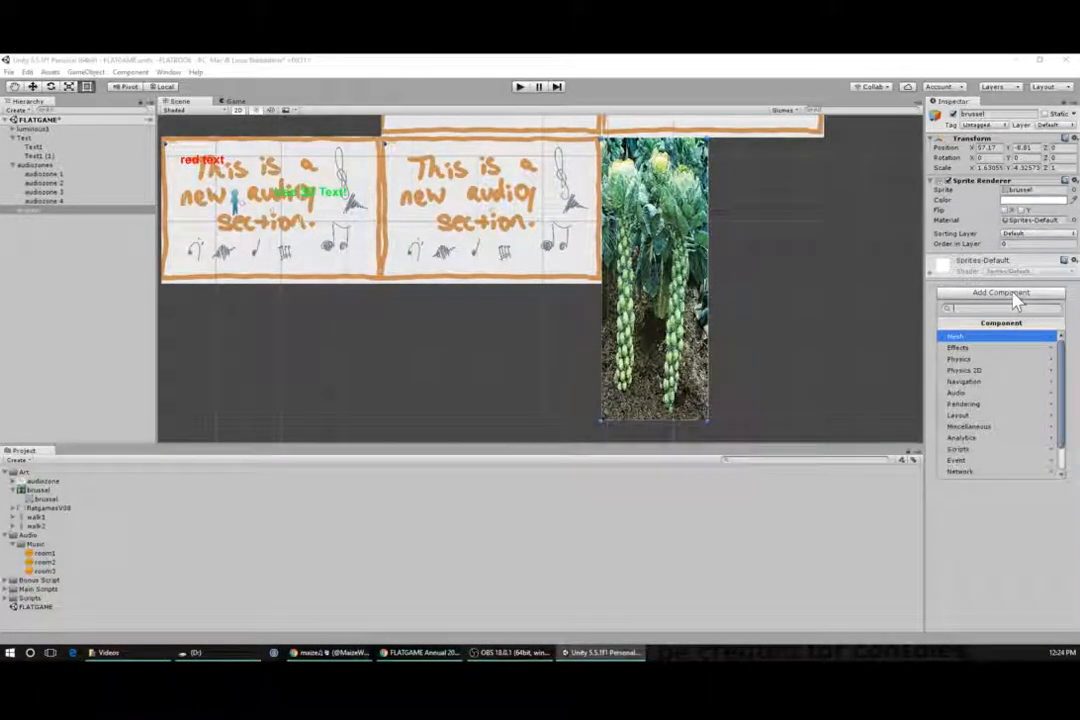
{"action": "type", "text": "coll"}
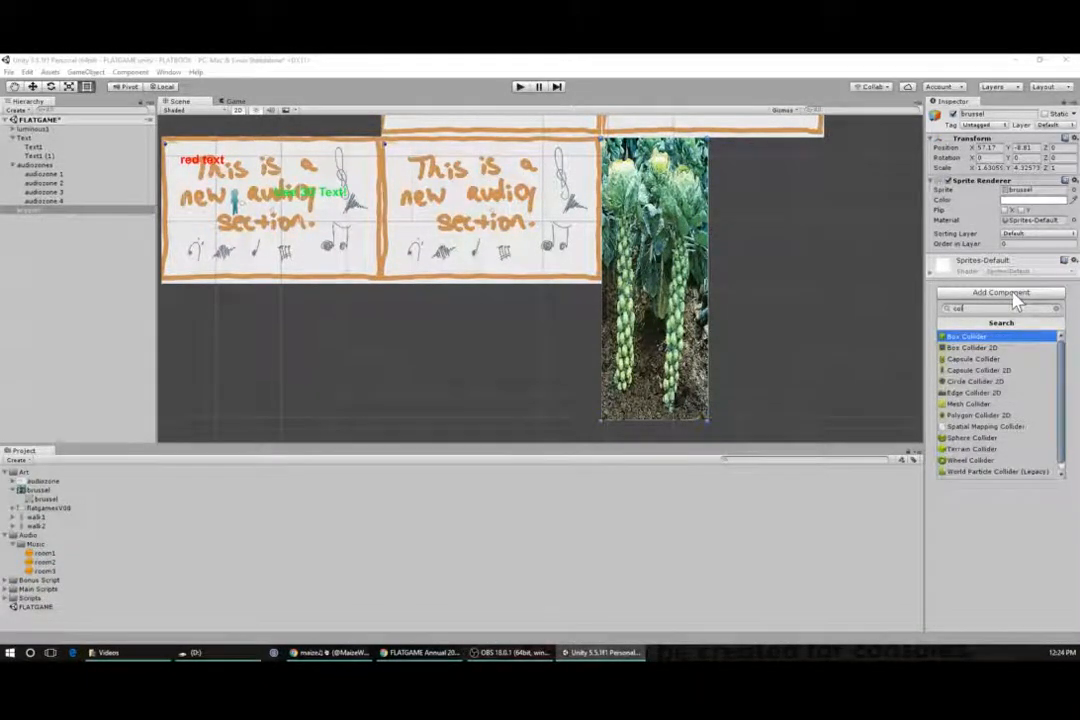
{"action": "key", "text": "BackSpace"}
{"action": "key", "text": "BackSpace"}
{"action": "key", "text": "BackSpace"}
{"action": "key", "text": "BackSpace"}
{"action": "type", "text": "box"}
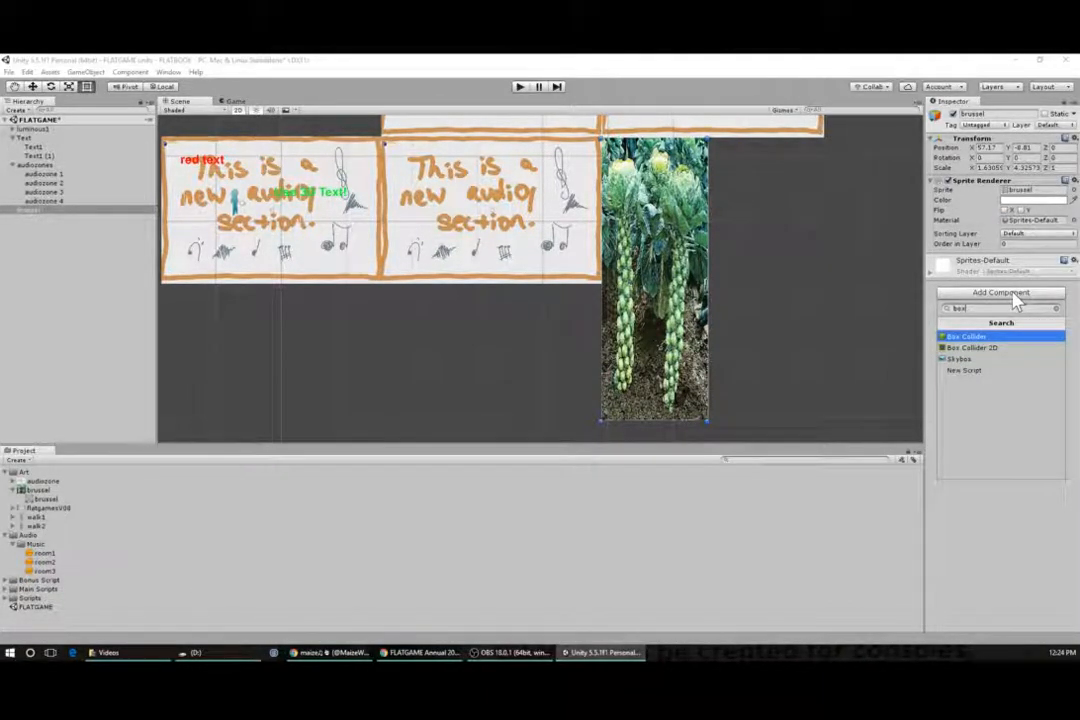
{"action": "left_click", "coordinate": [972, 355]}
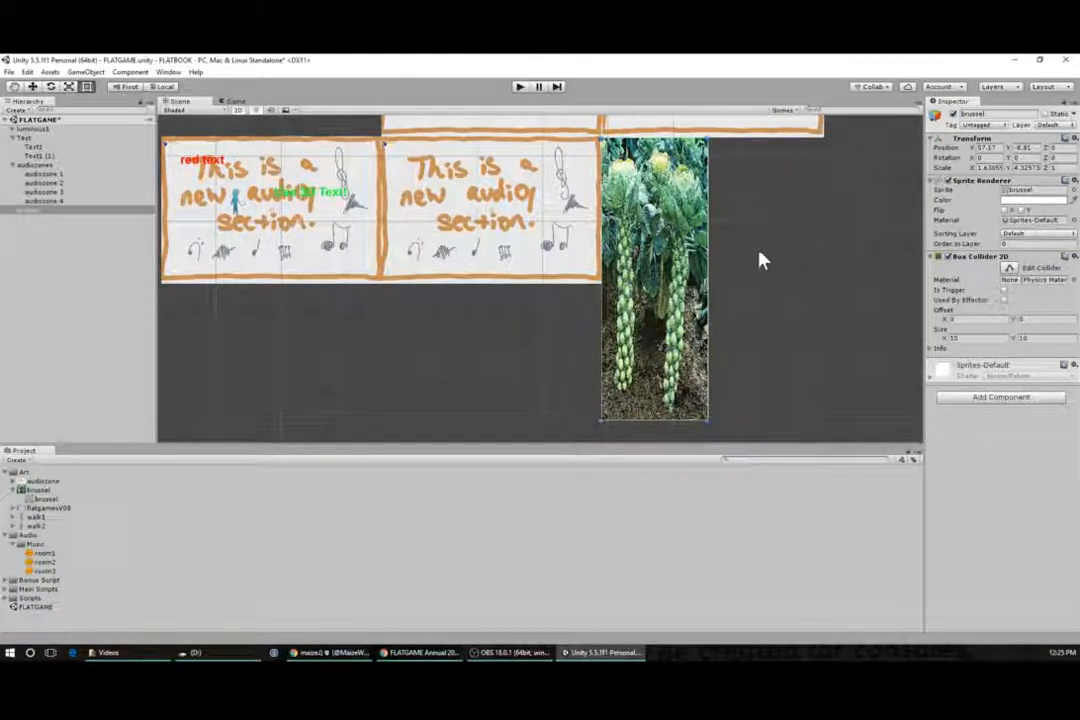
- Set the brussel Box Collider 2D size to 9.5 by 9.5
{"action": "left_click", "coordinate": [972, 339]}
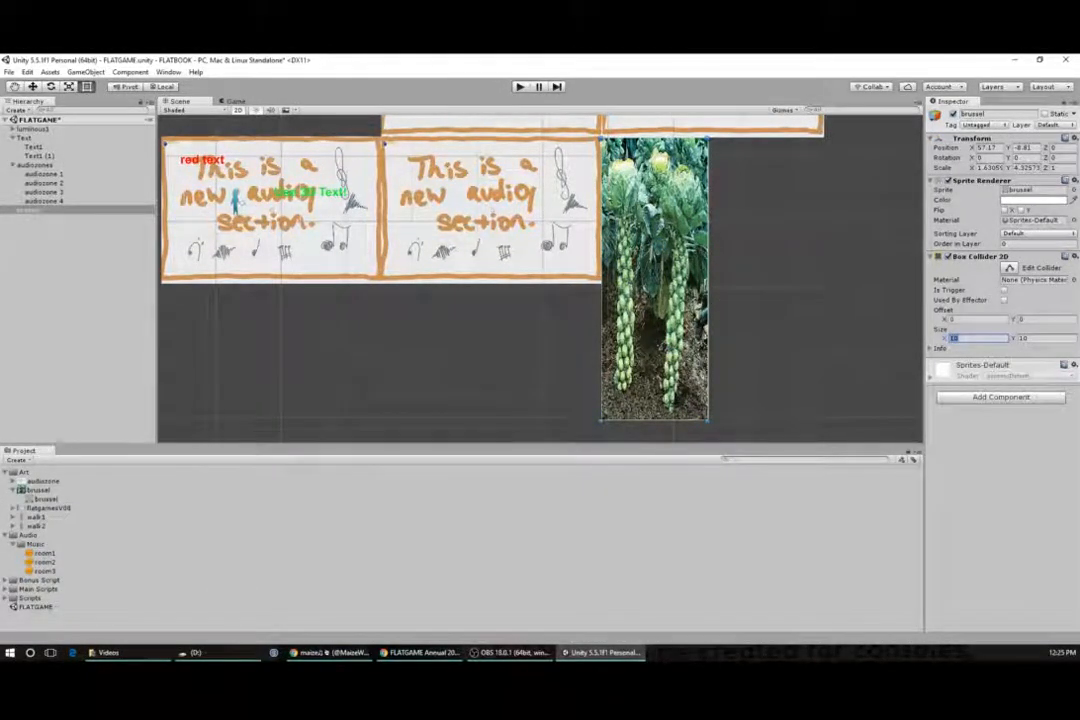
{"action": "type", "text": "9.5"}
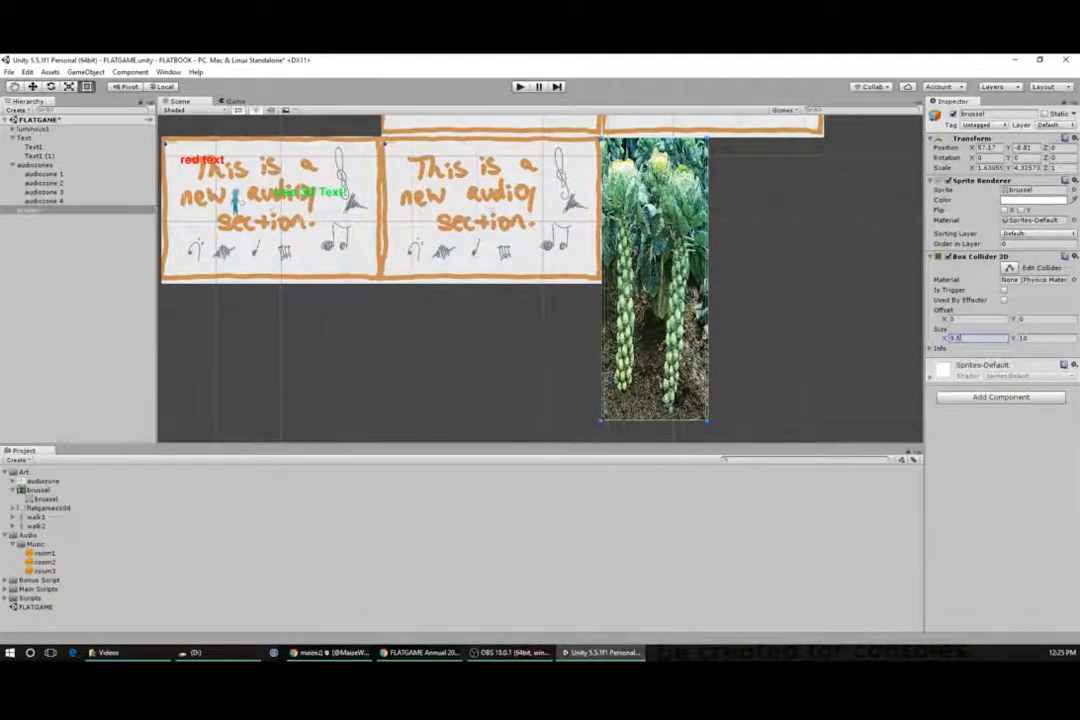
{"action": "key", "text": "Tab"}
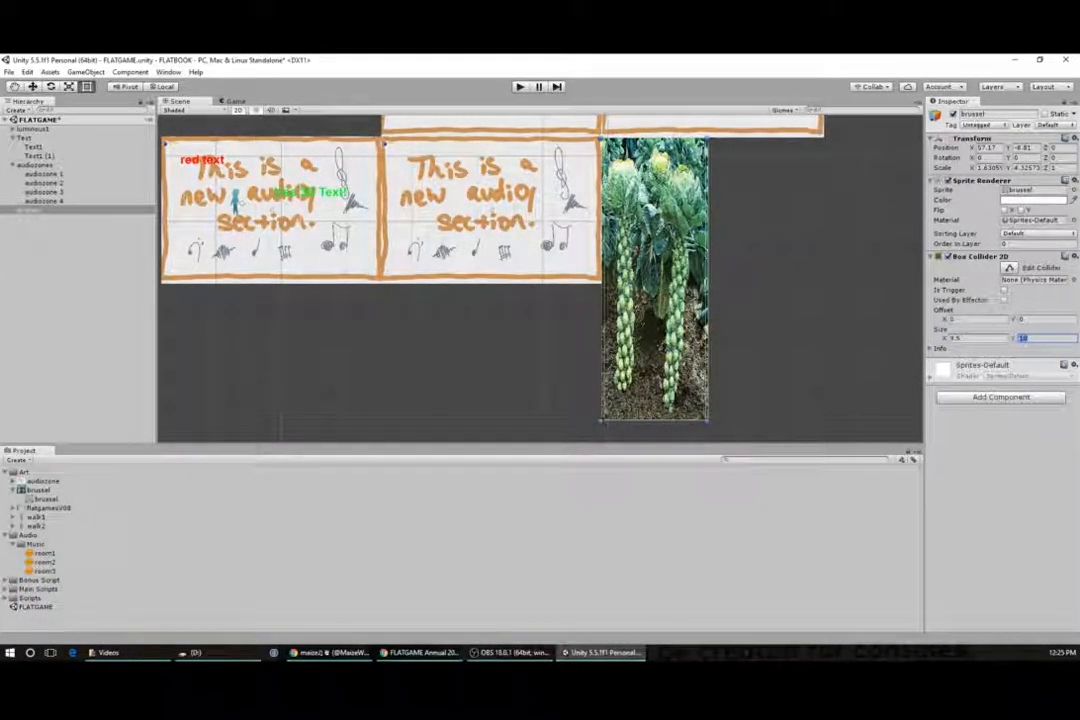
{"action": "type", "text": "9.5"}
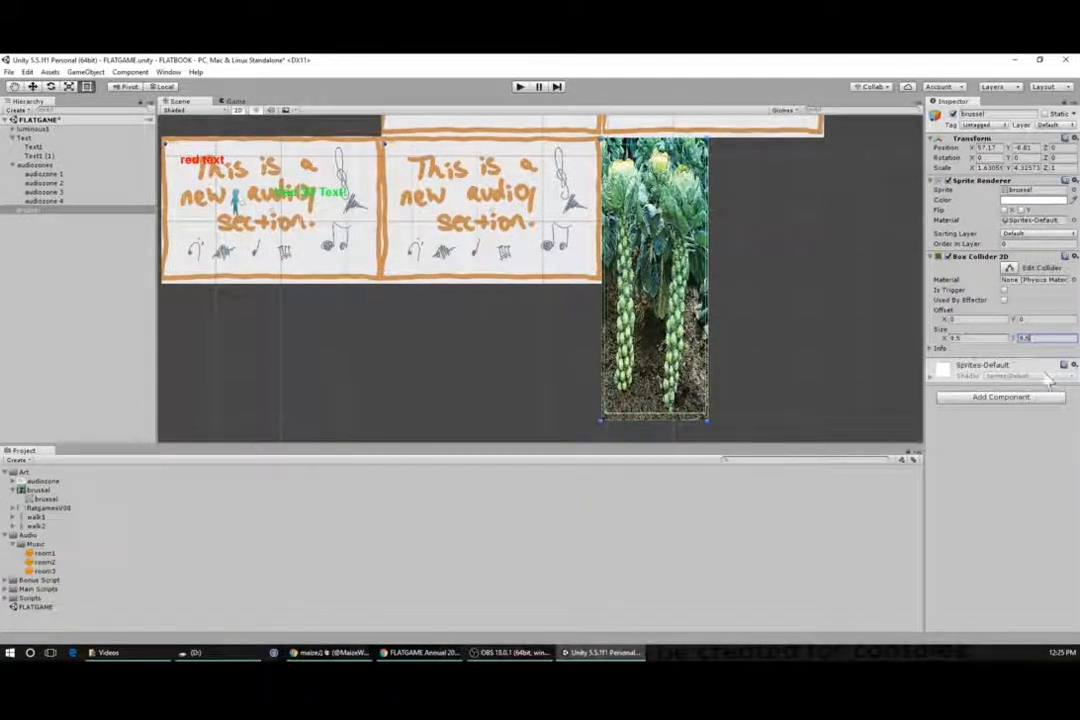
{"action": "left_click", "coordinate": [1049, 447]}
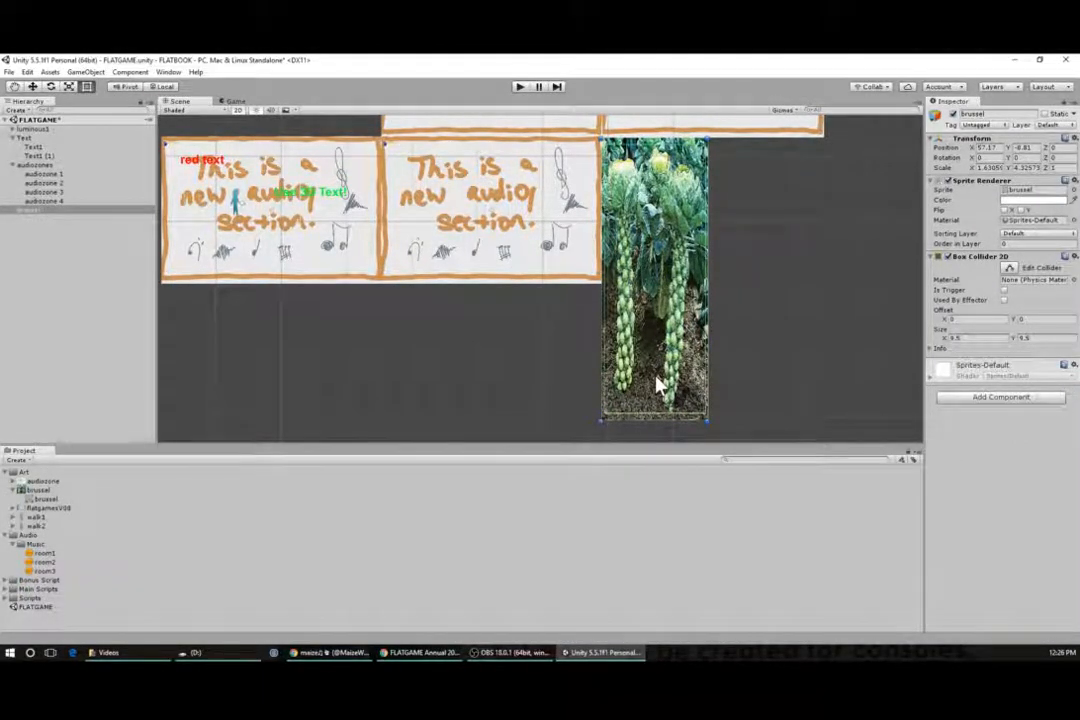
- Add the Room Audio script component to the brussel sprite, matching the existing audio zone setup
{"action": "left_click", "coordinate": [530, 258]}
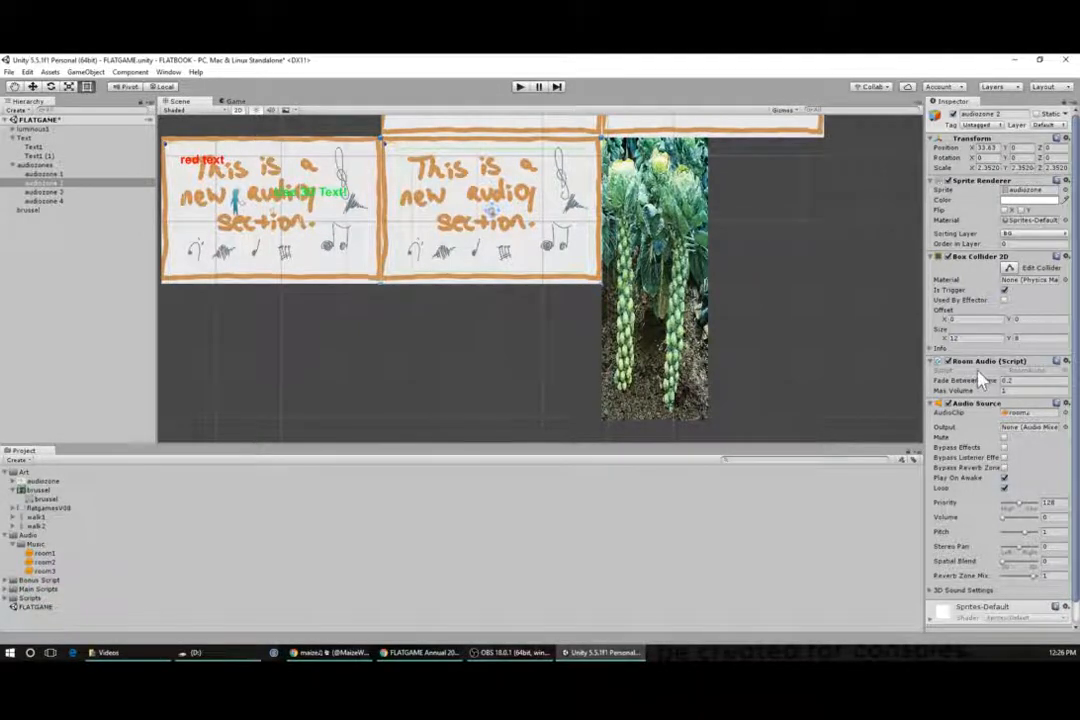
{"action": "left_click", "coordinate": [676, 343]}
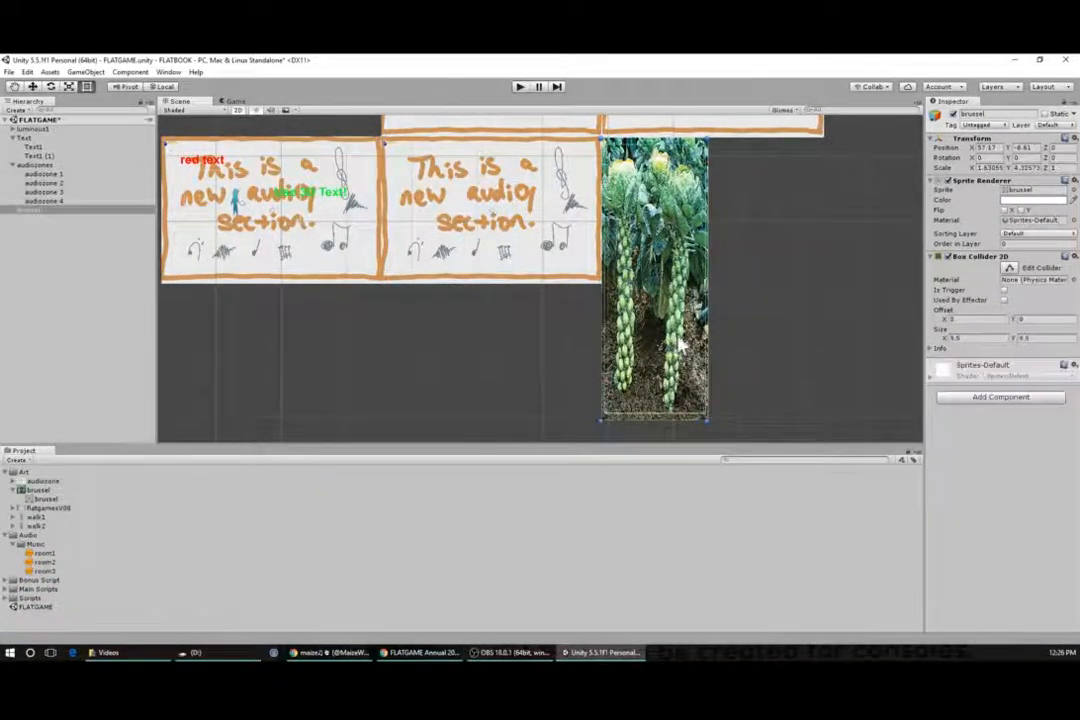
{"action": "left_click", "coordinate": [1000, 397]}
{"action": "type", "text": "room"}
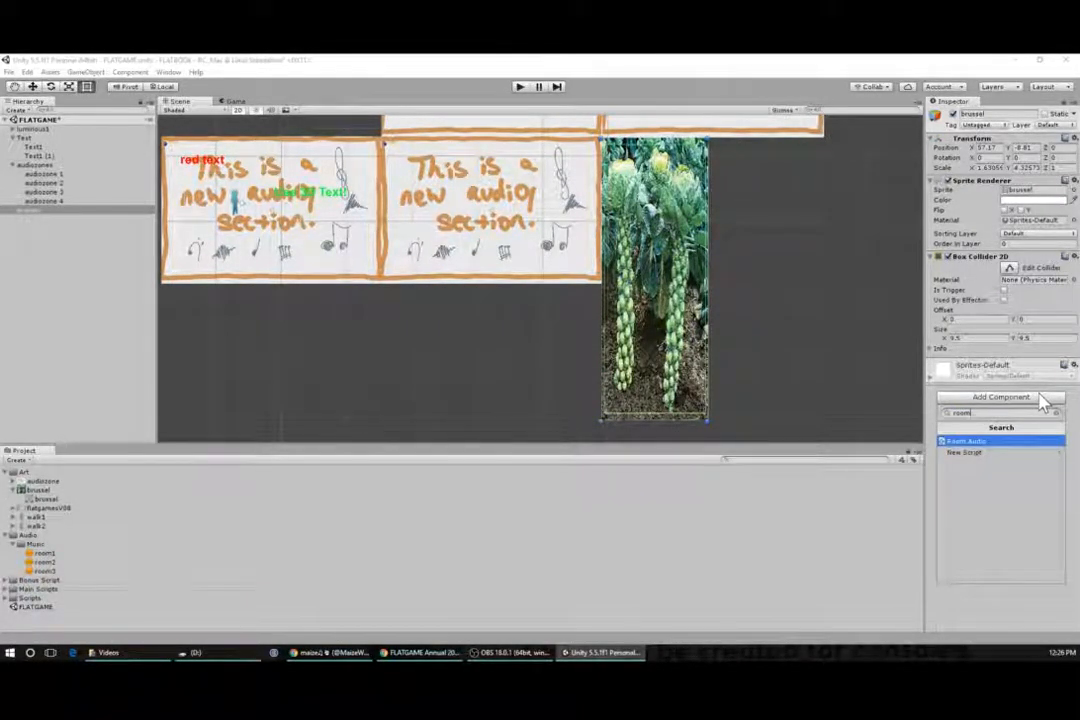
{"action": "left_click", "coordinate": [975, 441]}
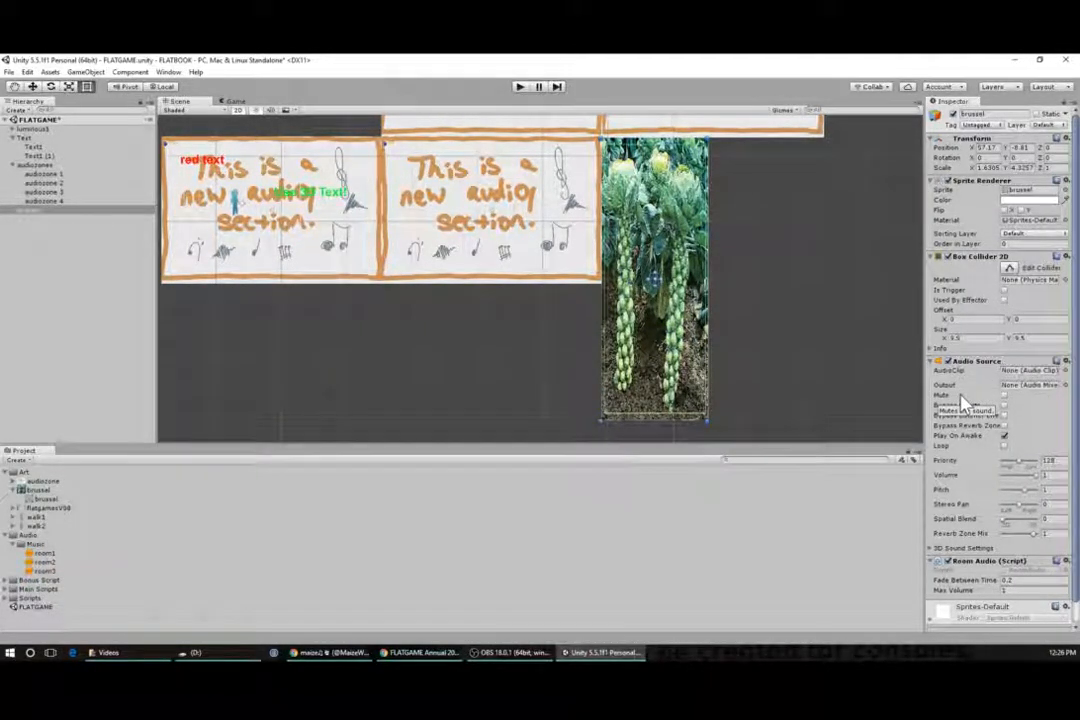
- Assign the room3 music clip to the brussel sprite's Audio Source clip
{"action": "left_click", "coordinate": [45, 571]}
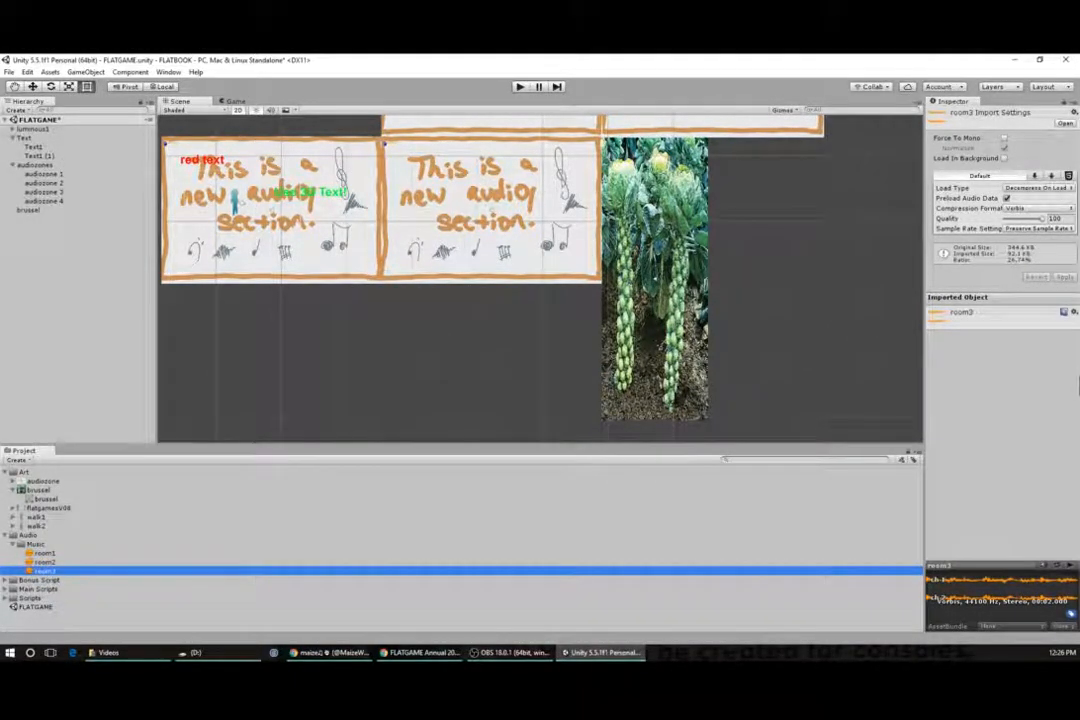
{"action": "left_click", "coordinate": [685, 370]}
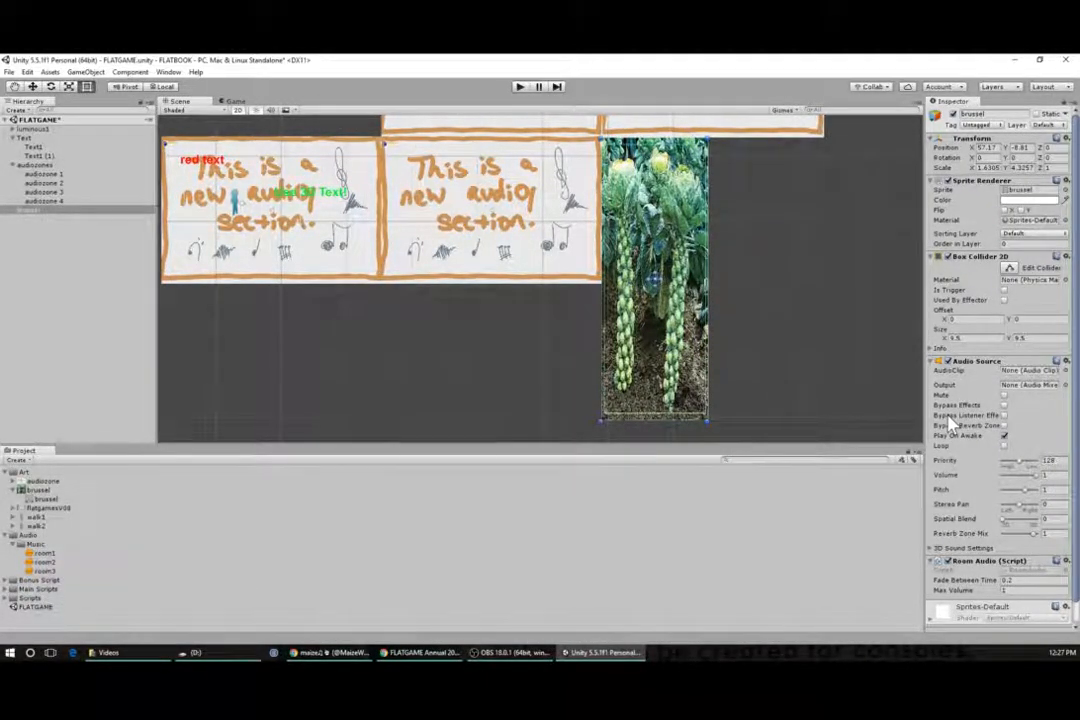
{"action": "left_click", "coordinate": [42, 571]}
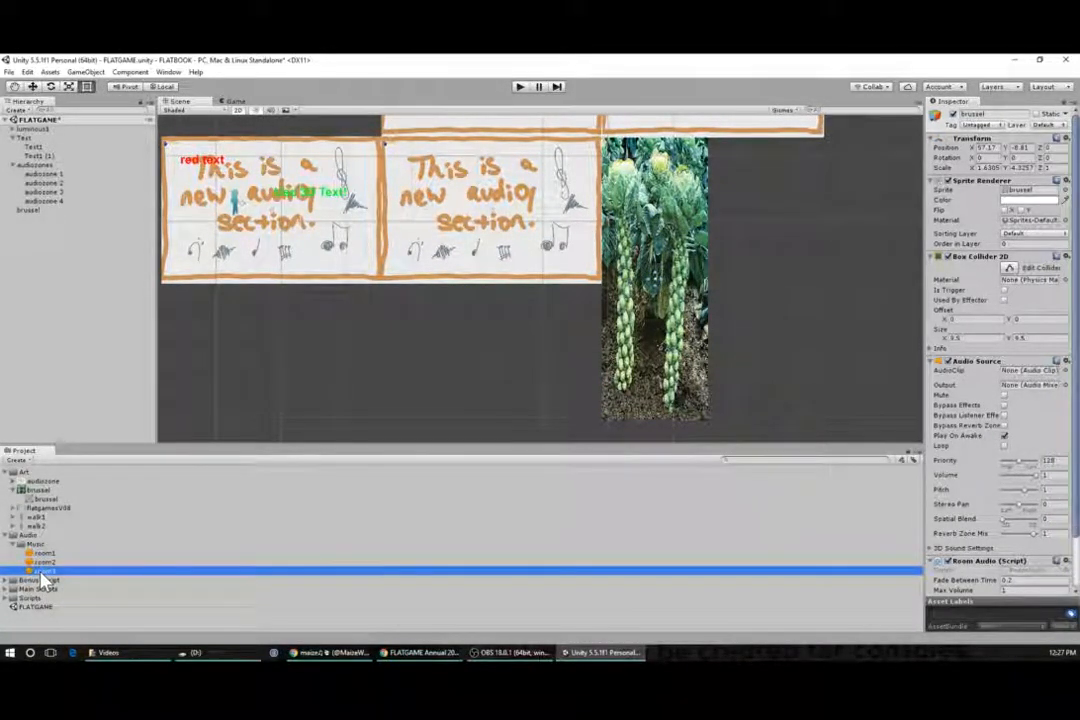
{"action": "left_click_drag", "start_coordinate": [41, 573], "coordinate": [1025, 378]}
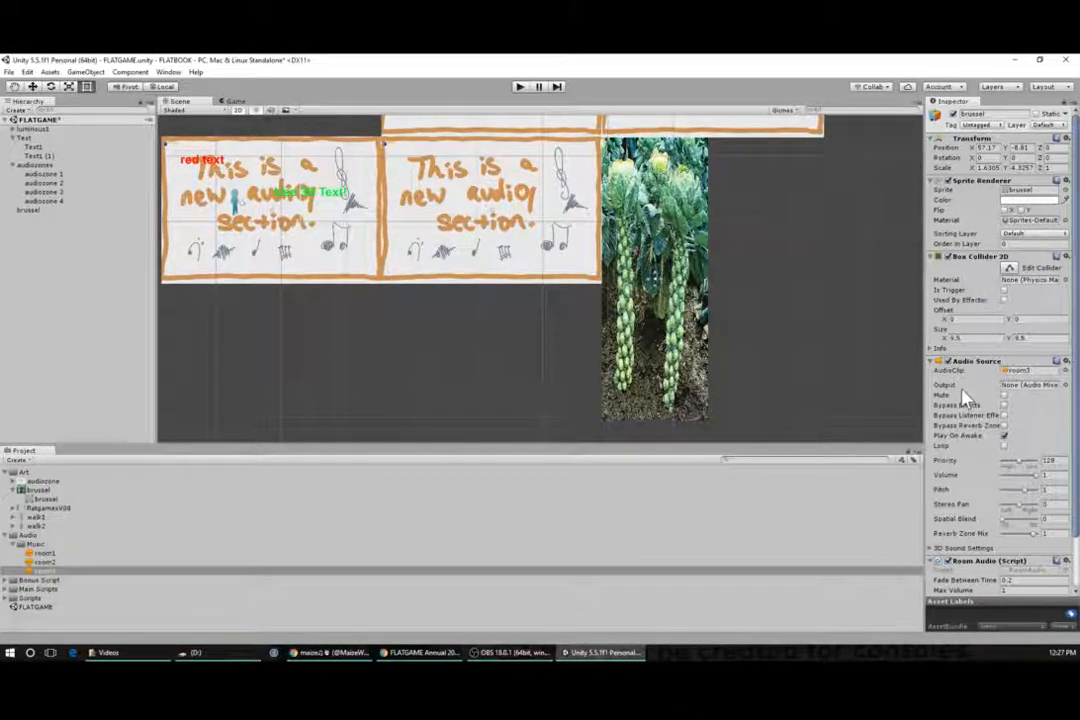
- Enable Loop on the brussel's Audio Source and Is Trigger on its Box Collider 2D
{"action": "scroll", "coordinate": [965, 400], "scroll_direction": "down", "scroll_amount": 2}
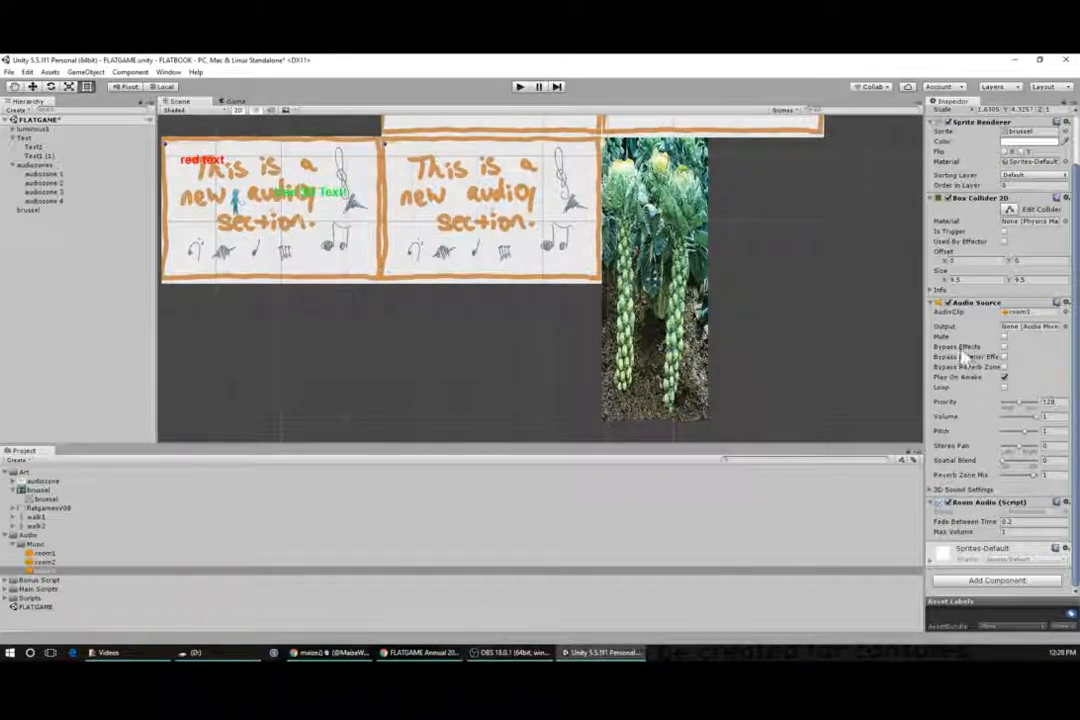
{"action": "left_click", "coordinate": [1004, 388]}
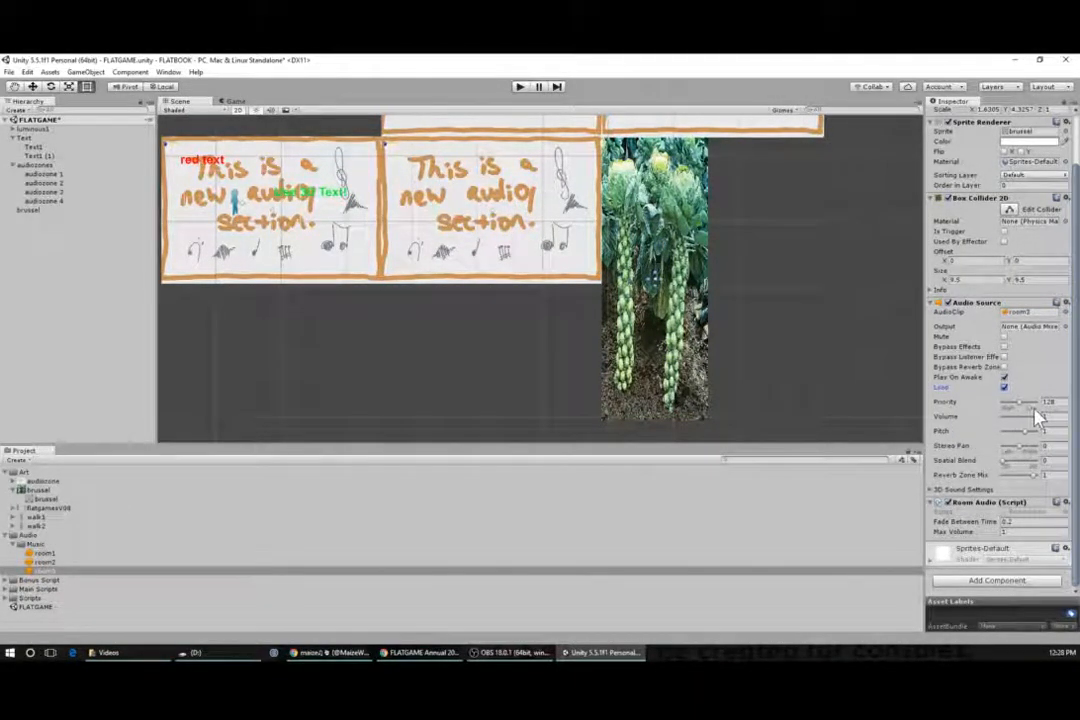
{"action": "scroll", "coordinate": [1035, 412], "scroll_direction": "up", "scroll_amount": 2}
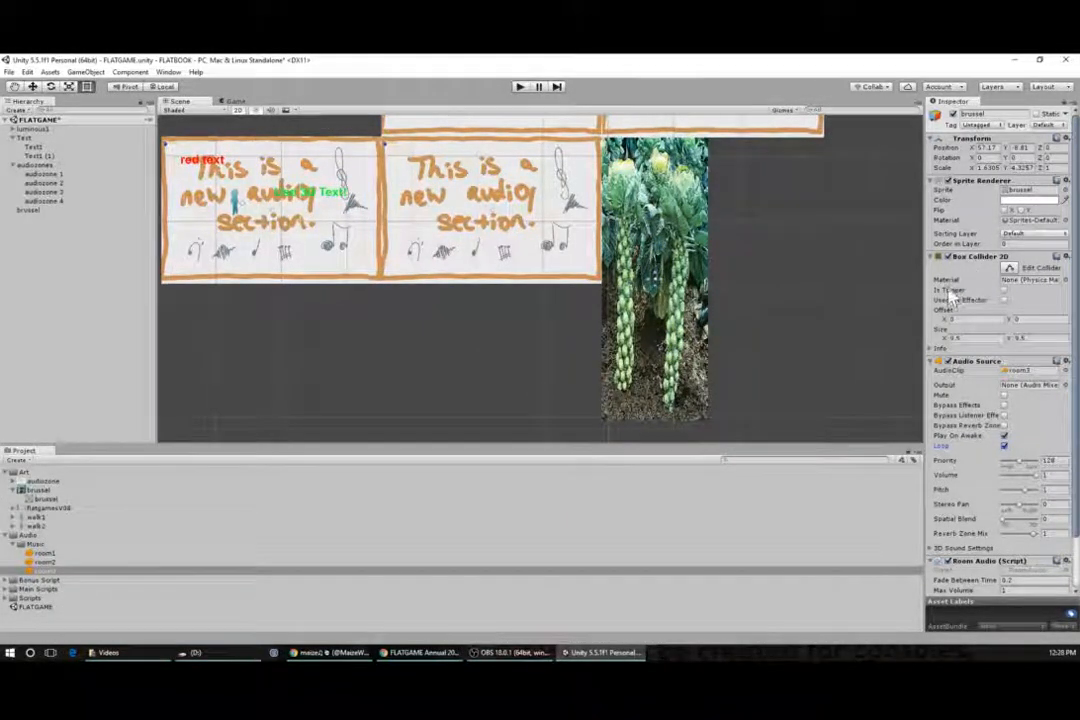
{"action": "left_click", "coordinate": [1003, 290]}
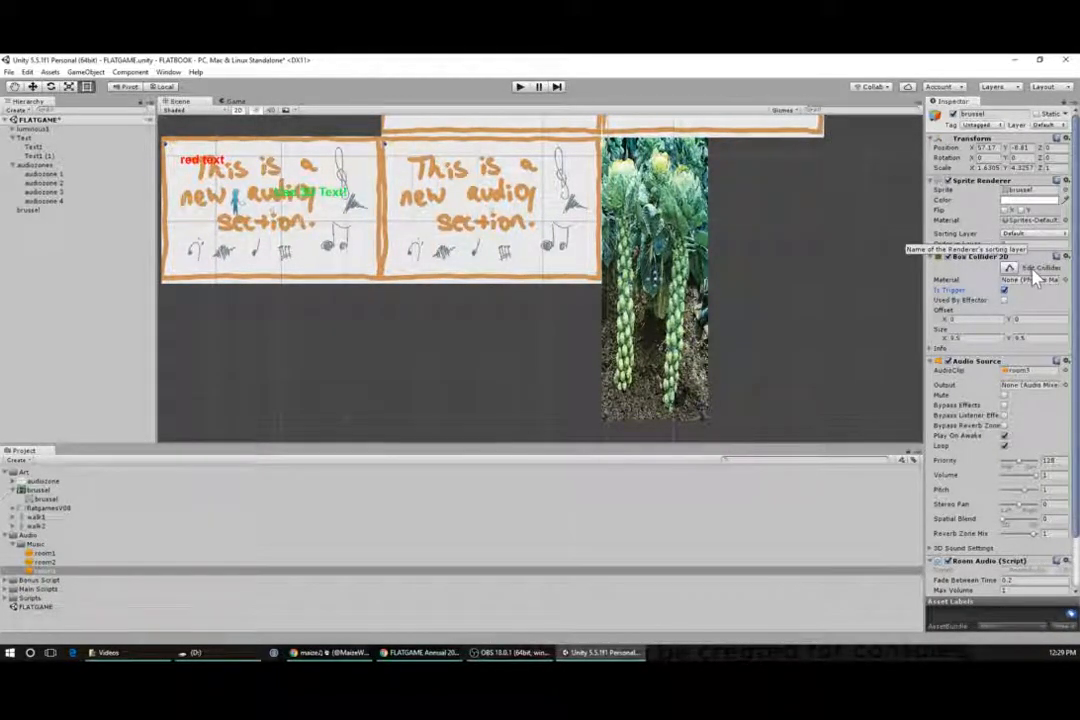
- Set the brussel sprite's sorting layer to BG
{"action": "left_click", "coordinate": [1028, 236]}
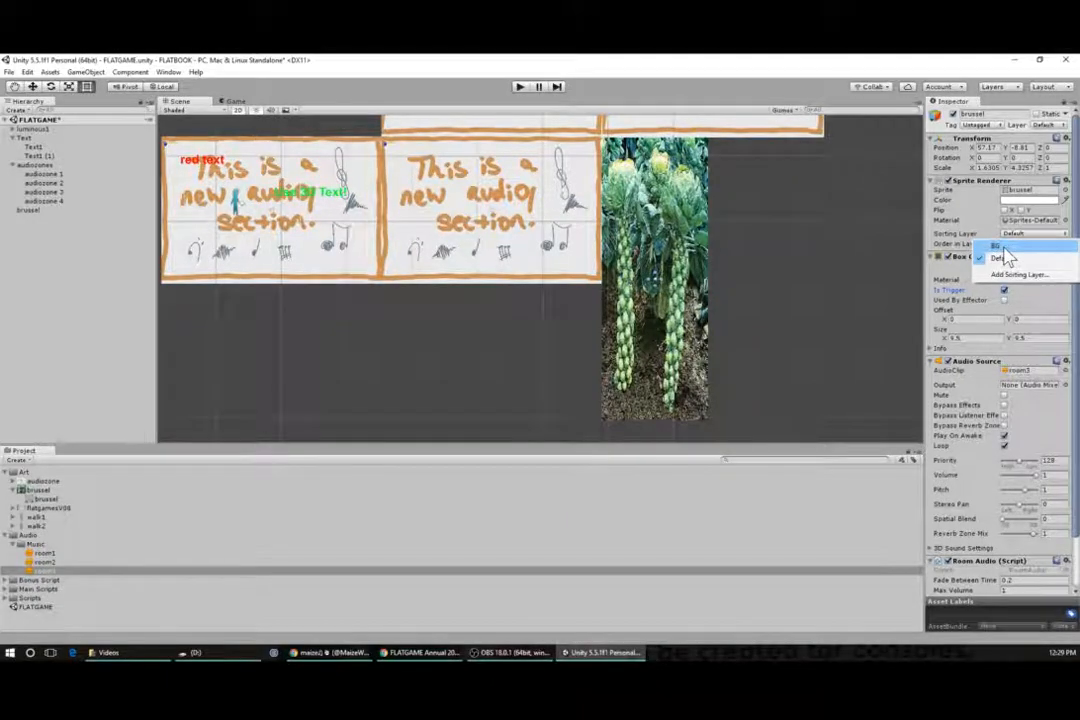
{"action": "left_click", "coordinate": [1000, 246]}
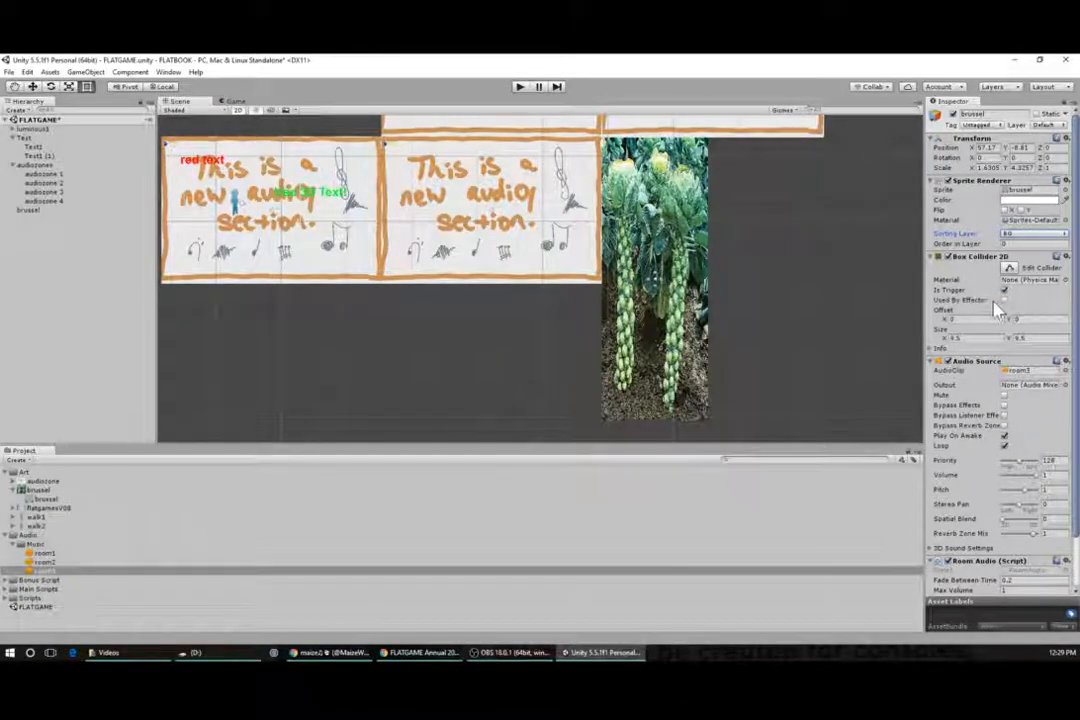
{"action": "left_click", "coordinate": [1025, 371]}
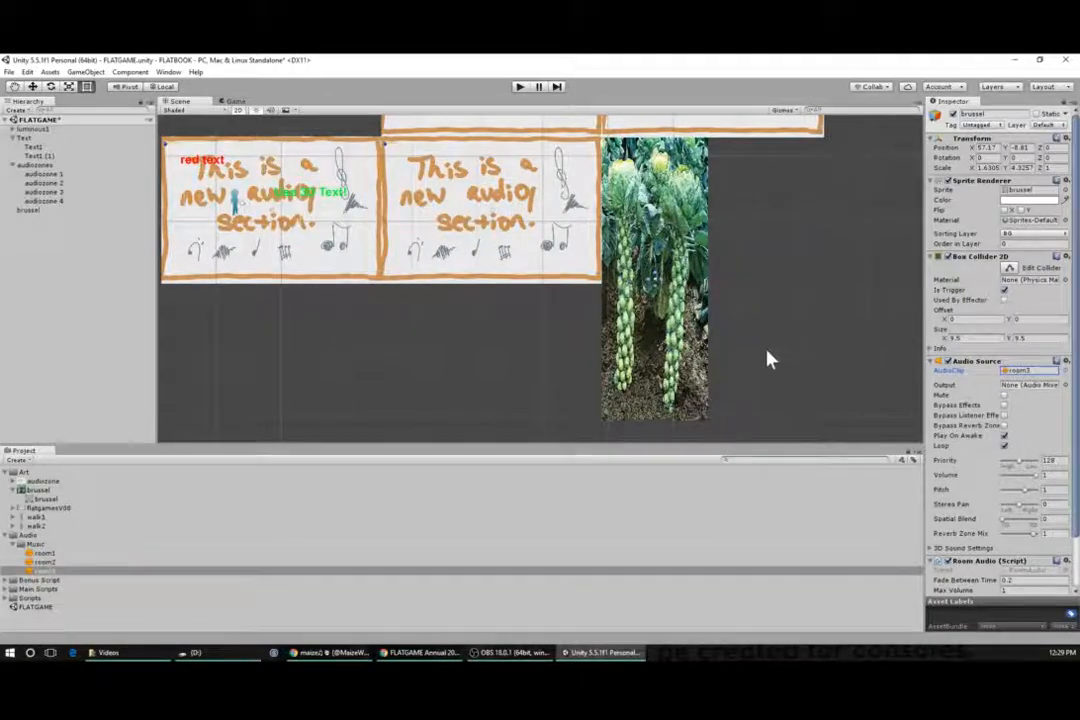
- Play the game and walk the character right into the brussel zone and back left, then stop play
{"action": "left_click", "coordinate": [519, 86]}
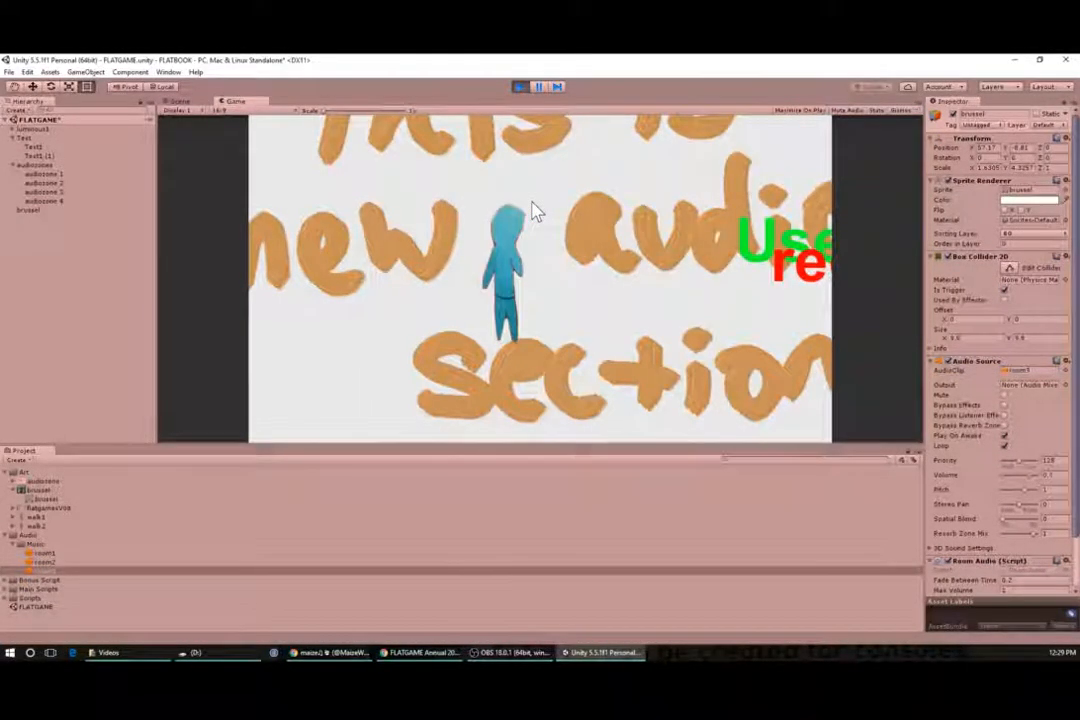
{"action": "key", "text": "Right"}
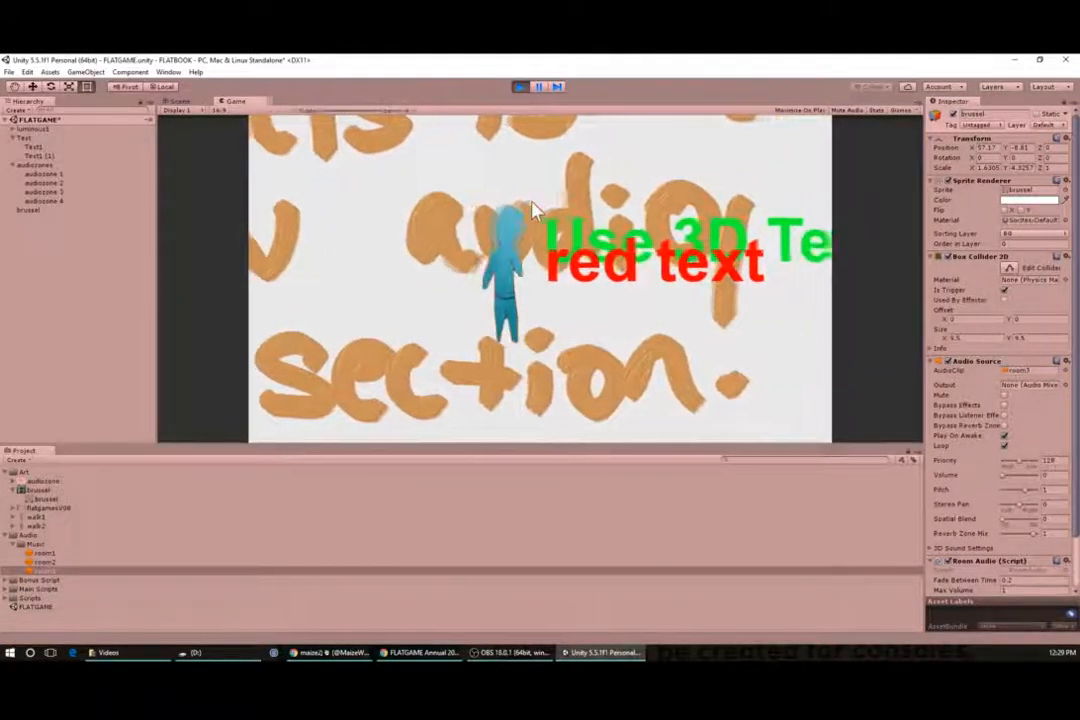
{"action": "key", "text": "Right"}
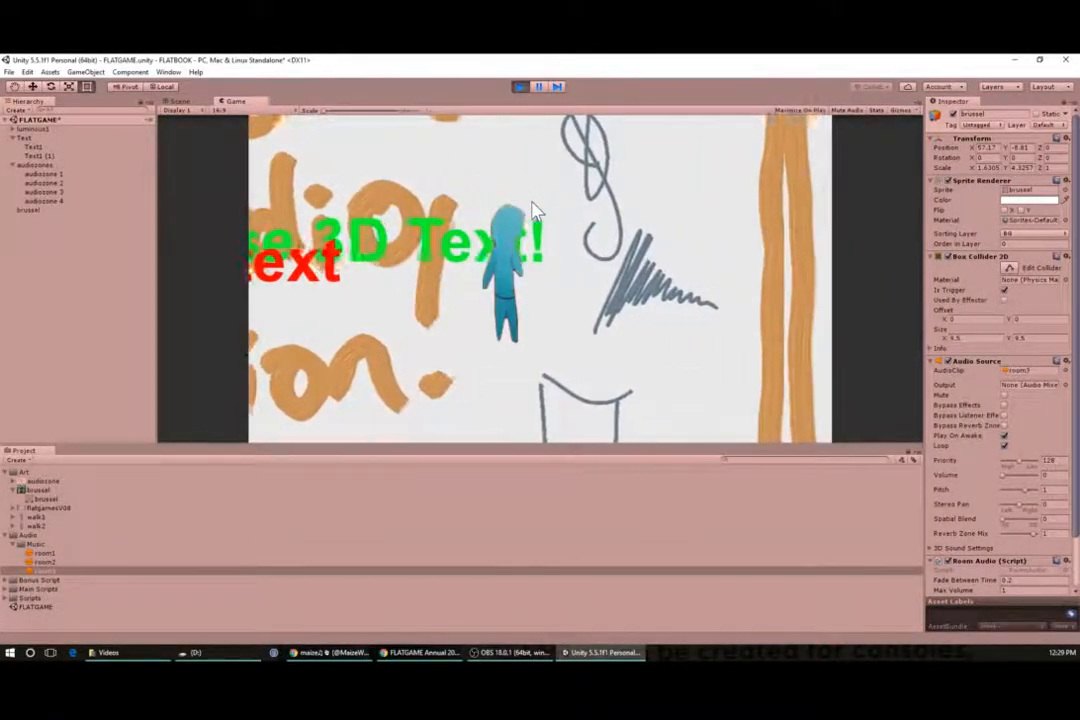
{"action": "key", "text": "Right"}
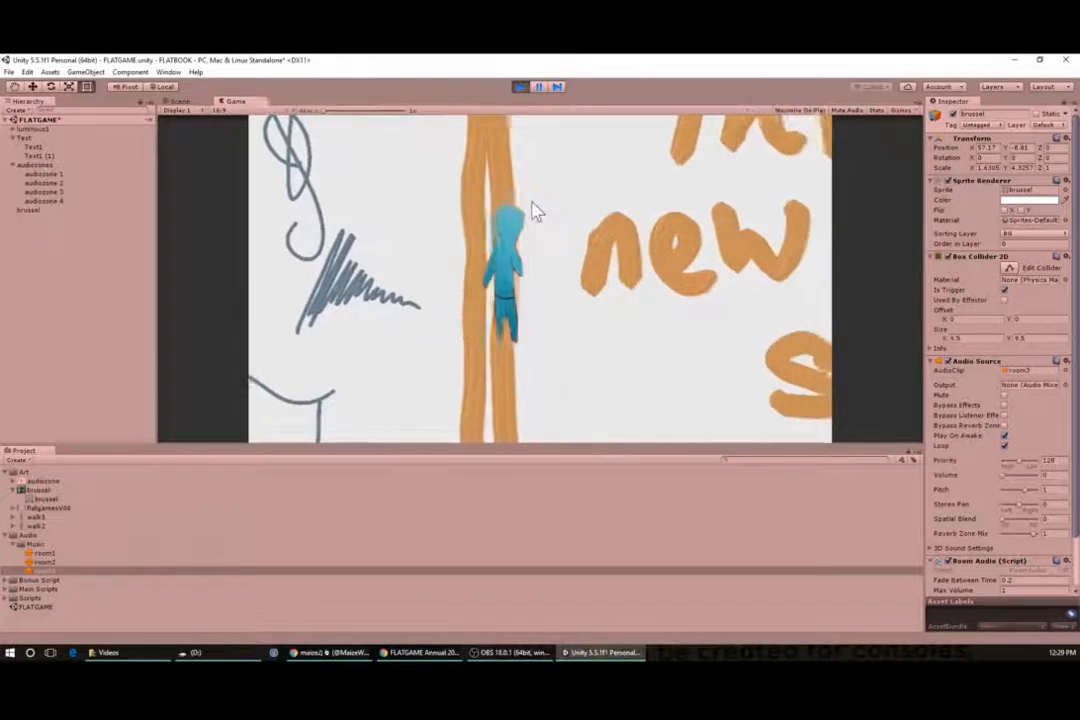
{"action": "key", "text": "Right"}
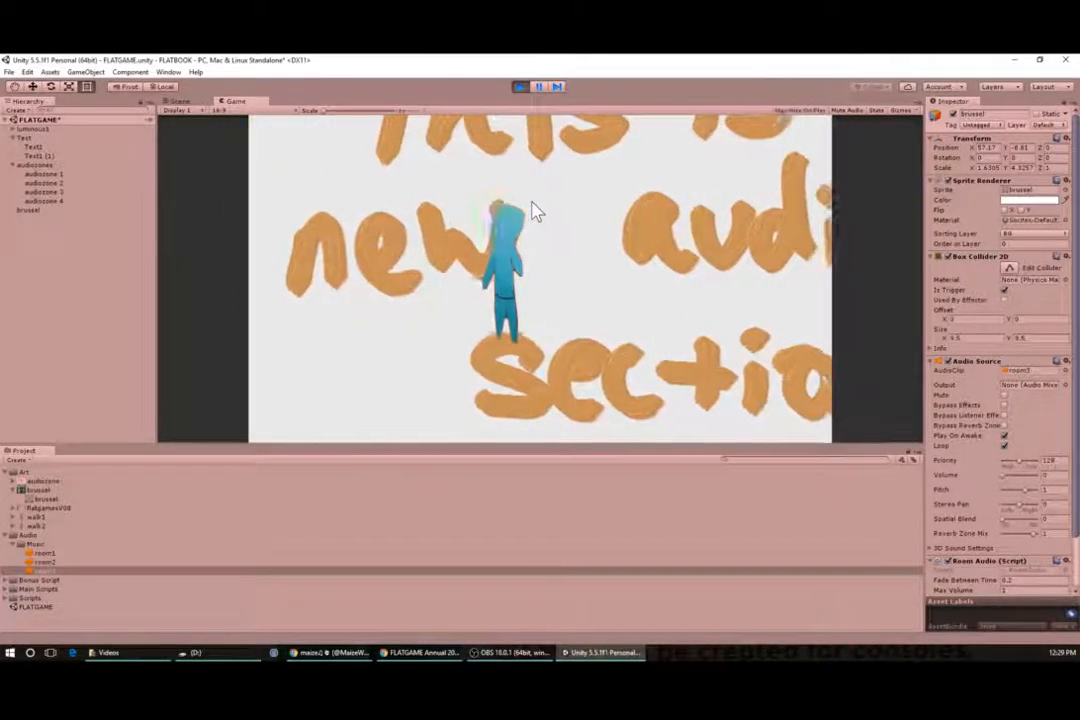
{"action": "key", "text": "Right"}
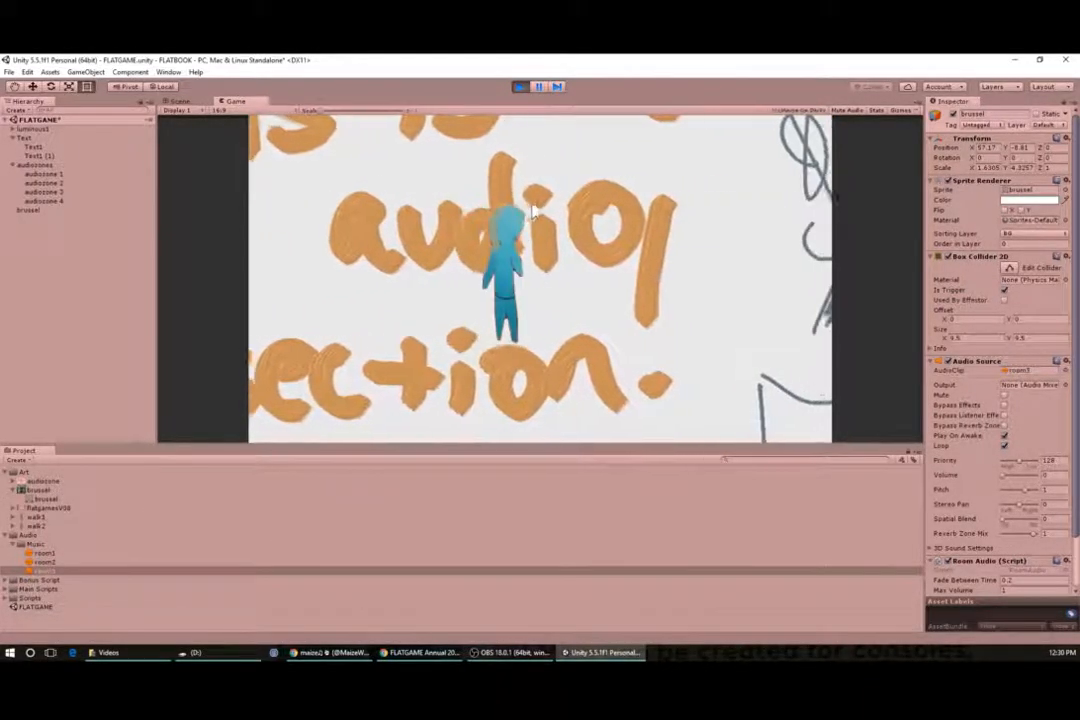
{"action": "key", "text": "Right"}
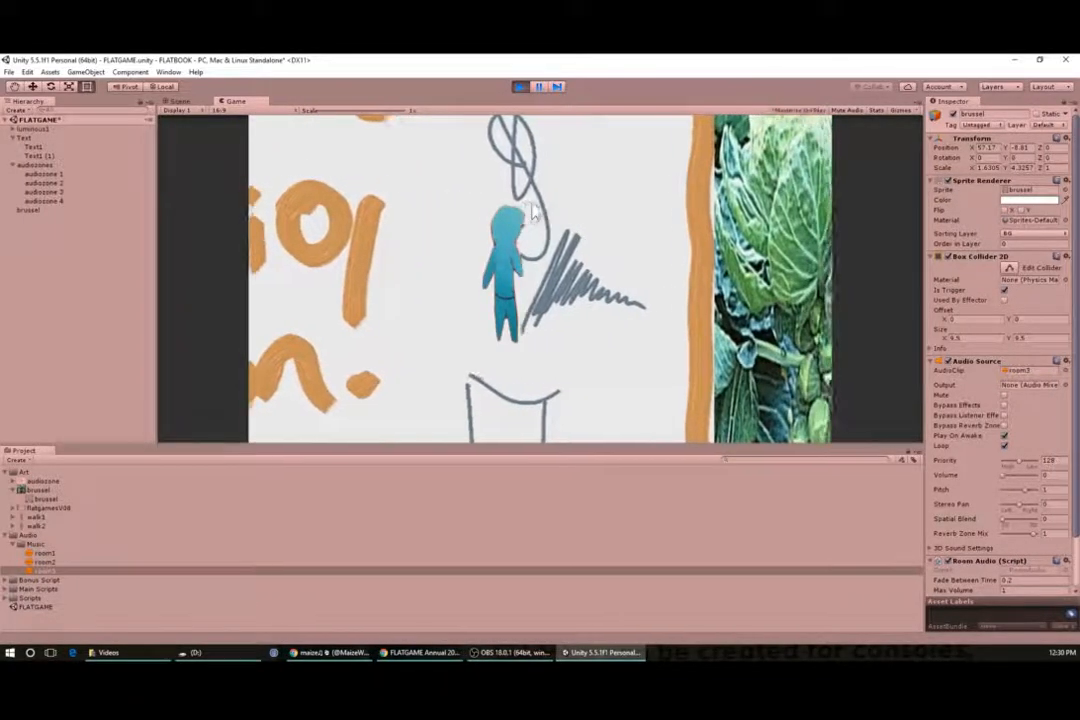
{"action": "key", "text": "Right"}
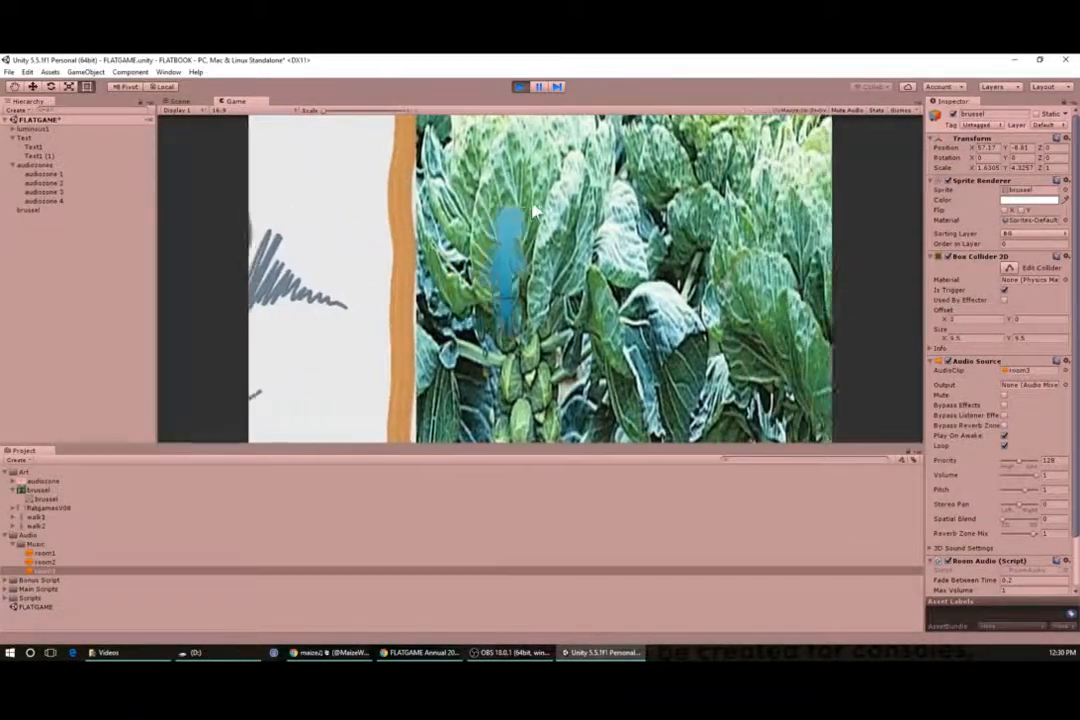
{"action": "key", "text": "Down"}
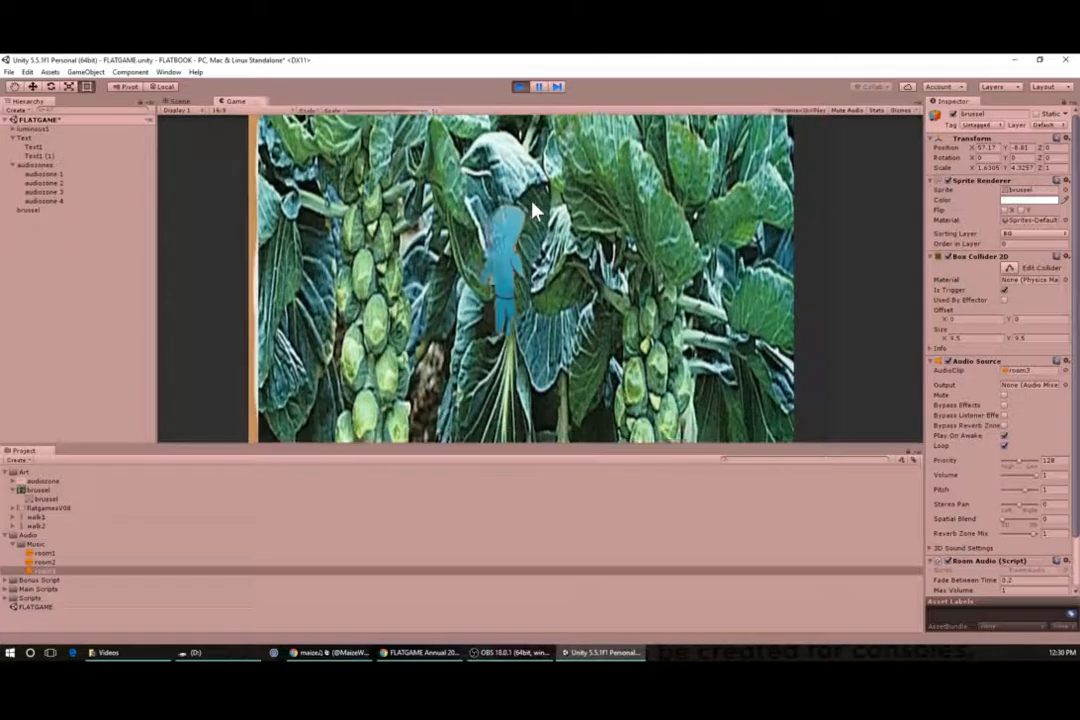
{"action": "key", "text": "Right"}
{"action": "key", "text": "Up"}
{"action": "key", "text": "Left"}
{"action": "key", "text": "Left"}
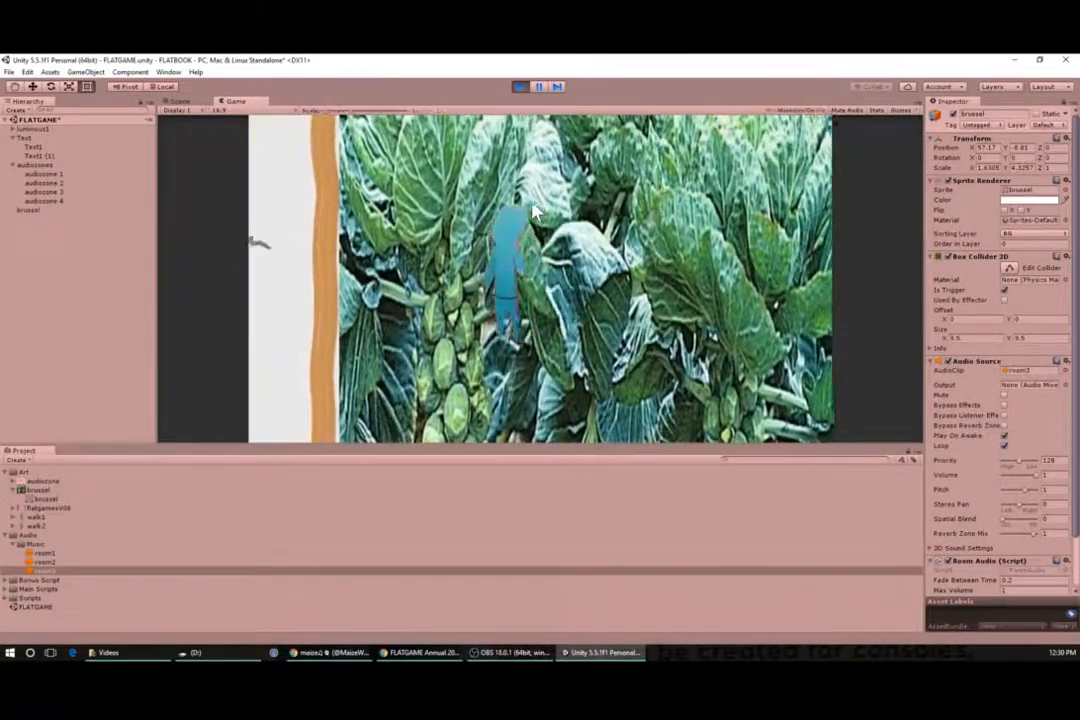
{"action": "key", "text": "Left"}
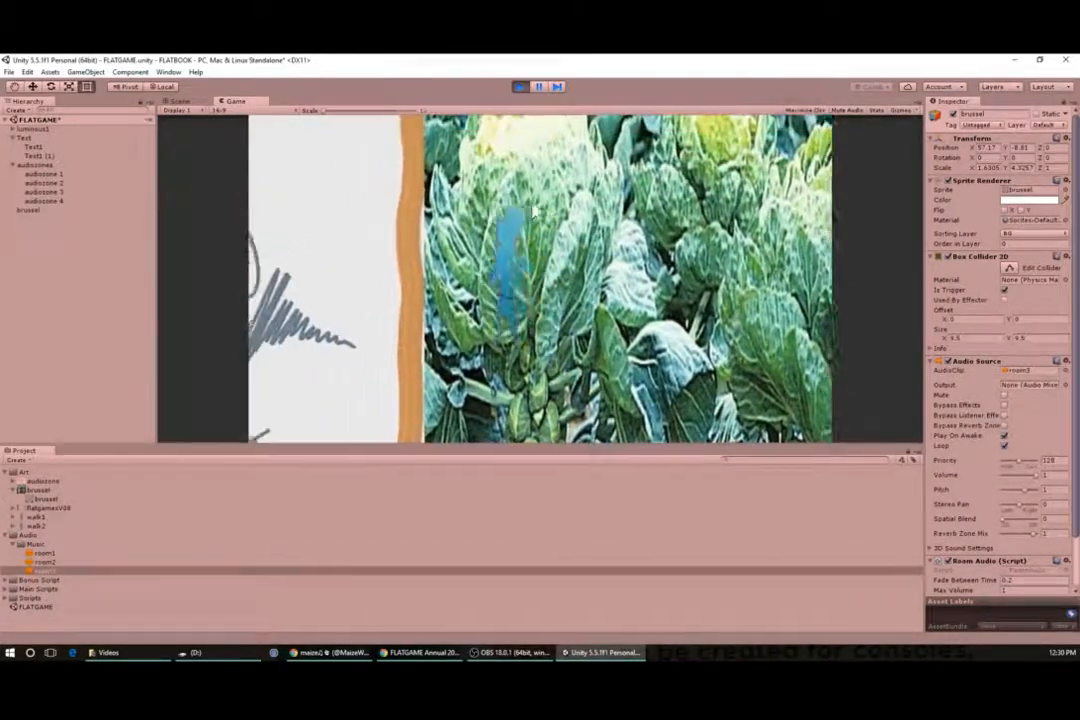
{"action": "key", "text": "Left"}
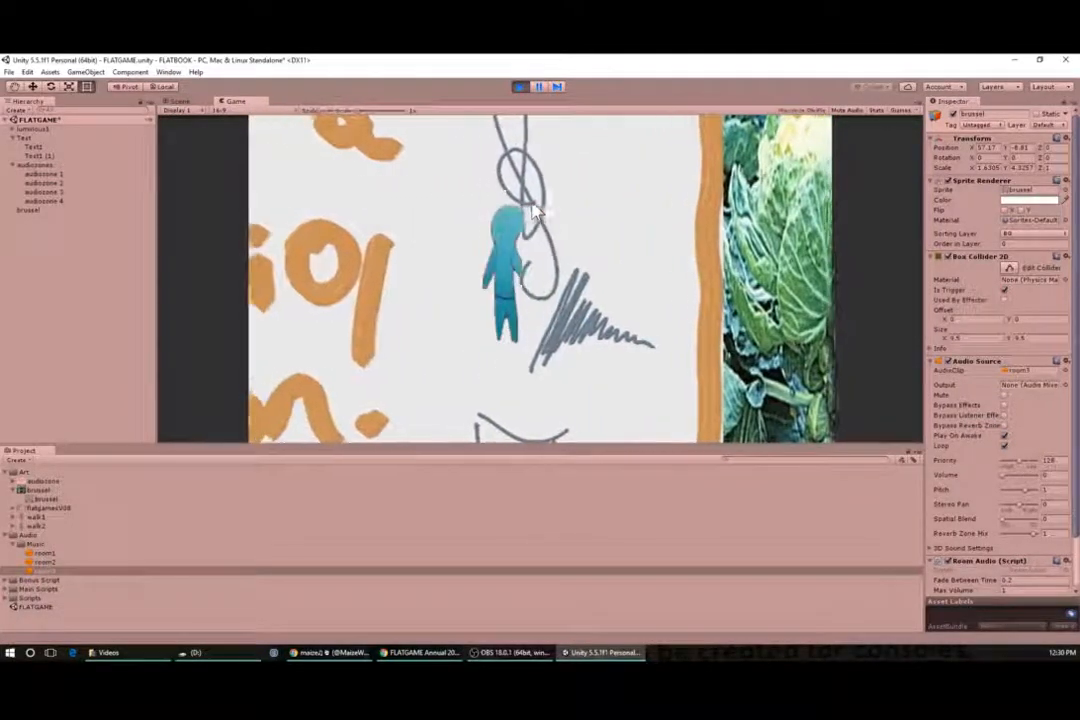
{"action": "key", "text": "Left"}
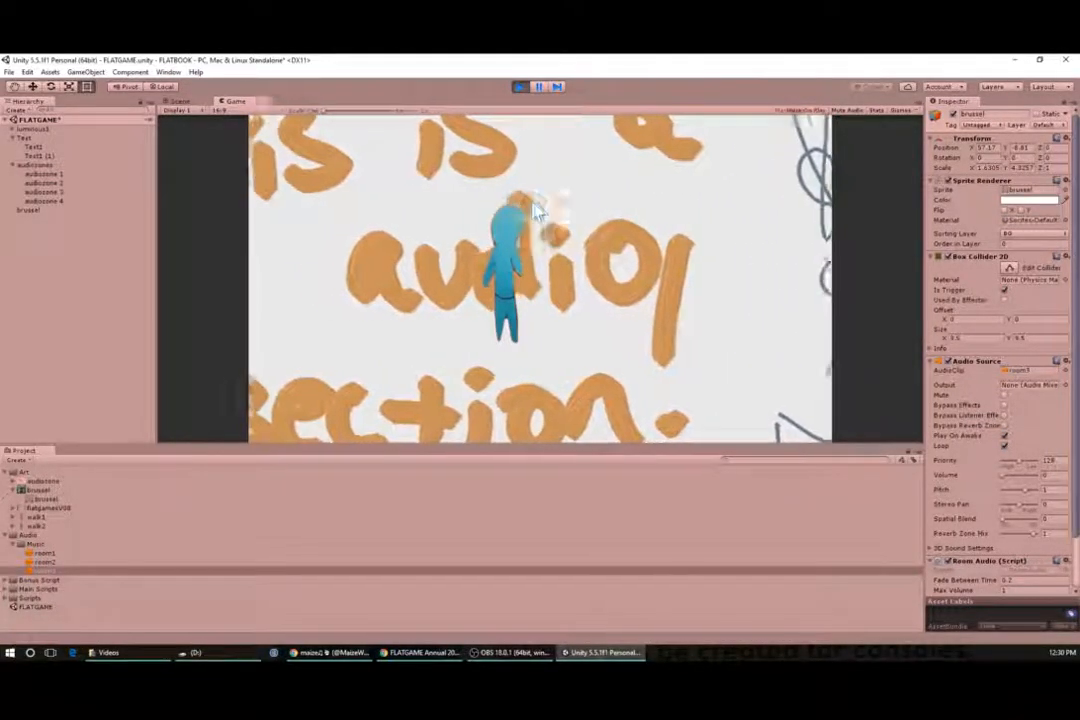
{"action": "key", "text": "Left"}
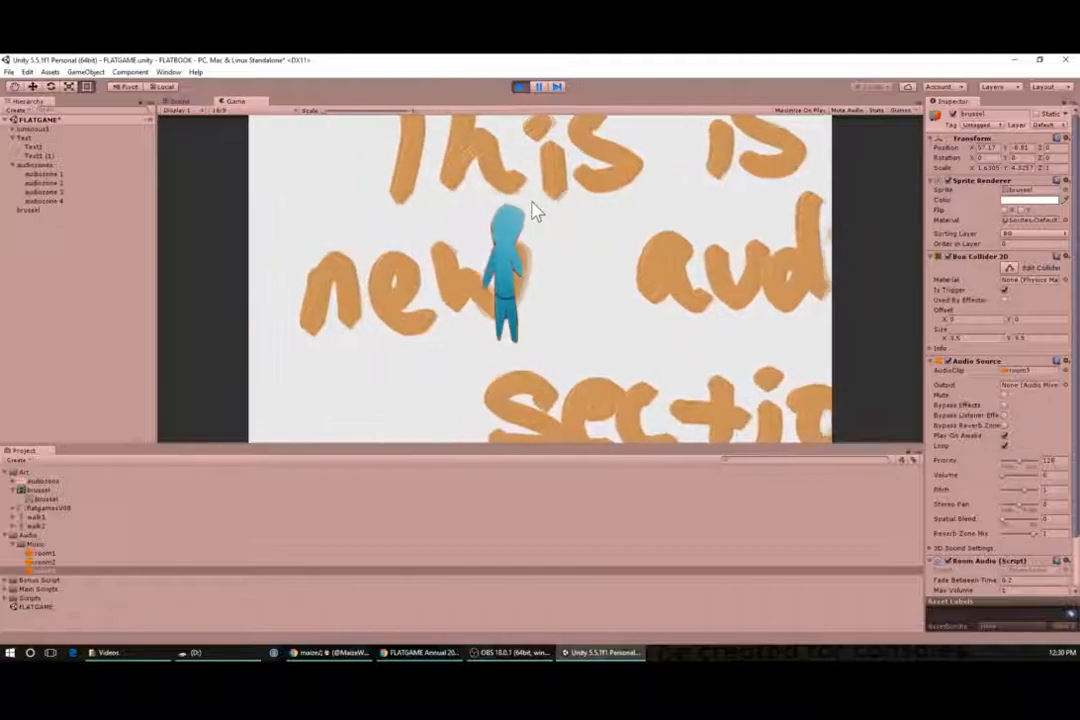
{"action": "key", "text": "Left"}
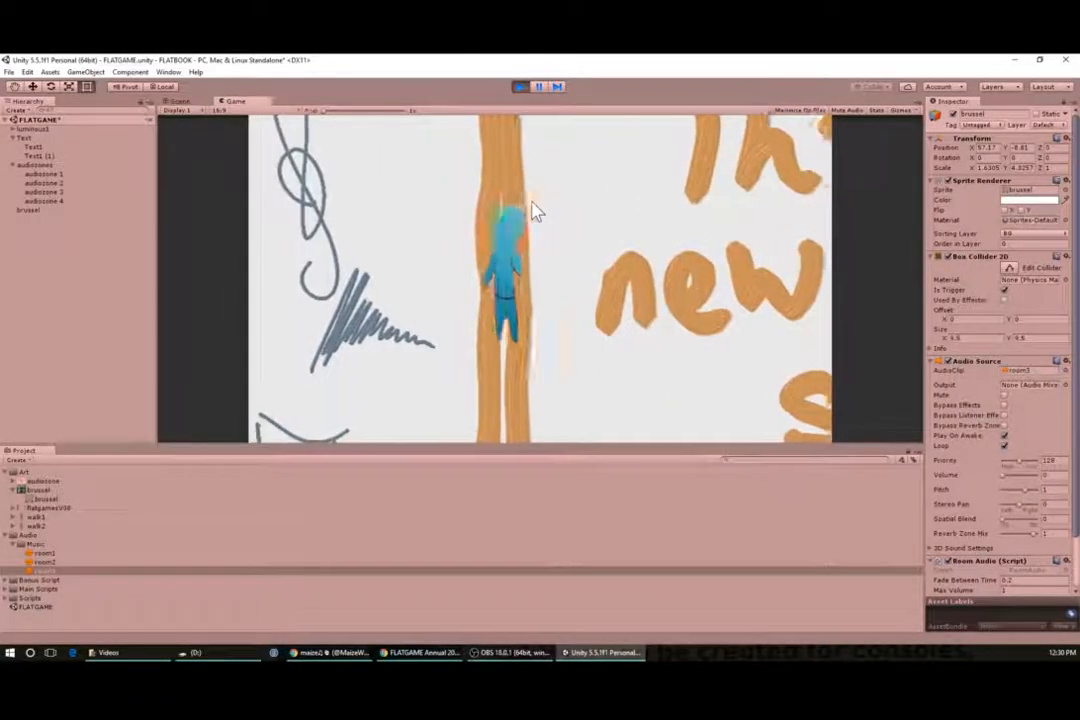
{"action": "key", "text": "Left"}
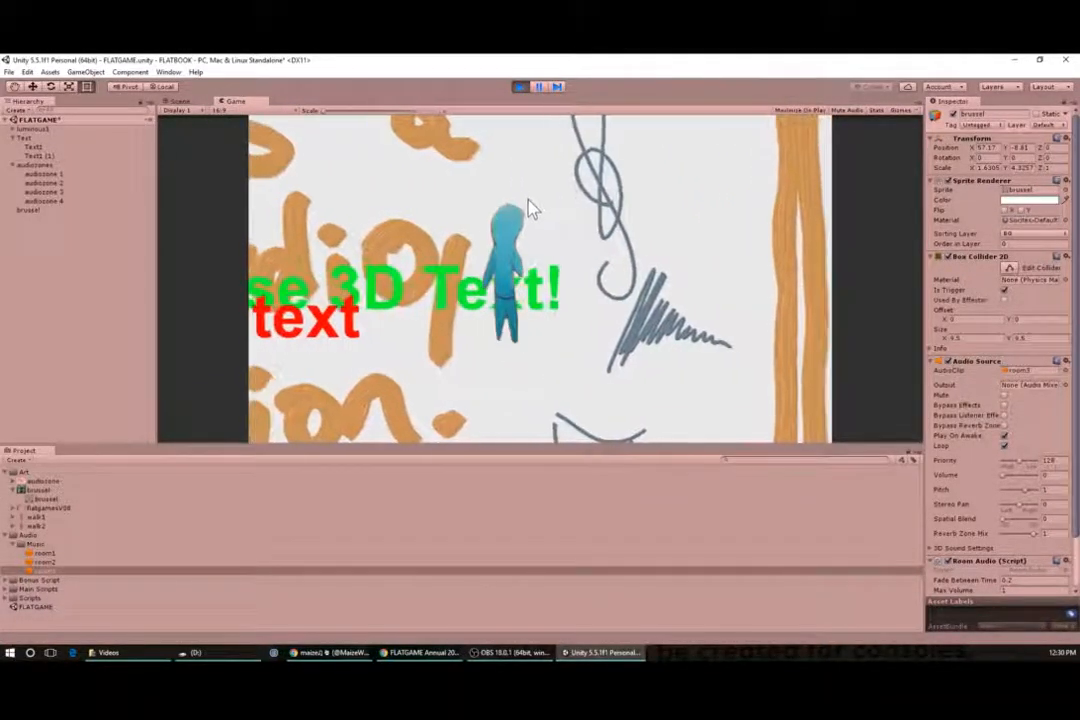
{"action": "left_click", "coordinate": [519, 87]}
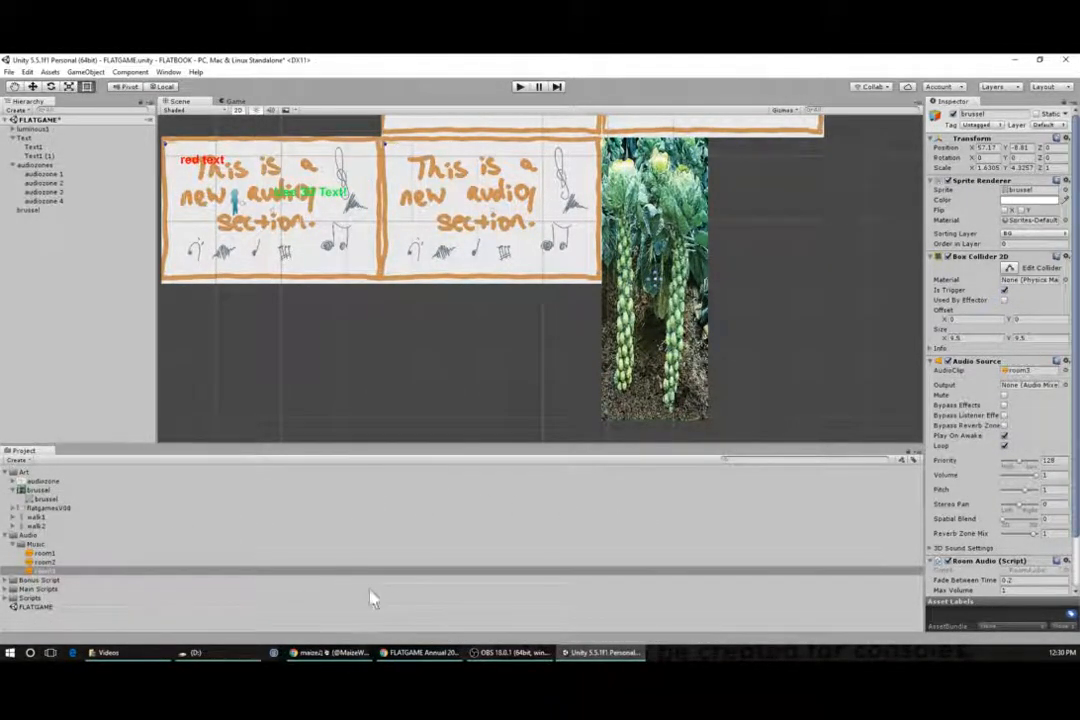
- Switch to Chrome, search Google images for tree, and open the first tree image result
{"action": "left_click", "coordinate": [428, 658]}
{"action": "key", "text": "ctrl+l"}
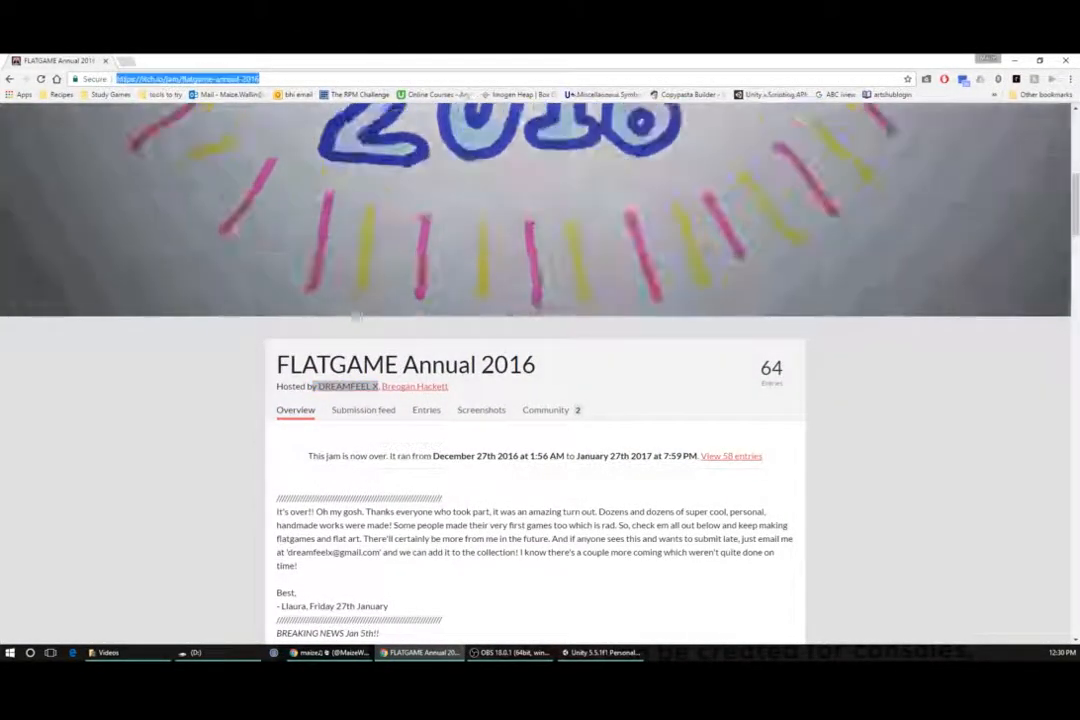
{"action": "type", "text": "tree"}
{"action": "key", "text": "Return"}
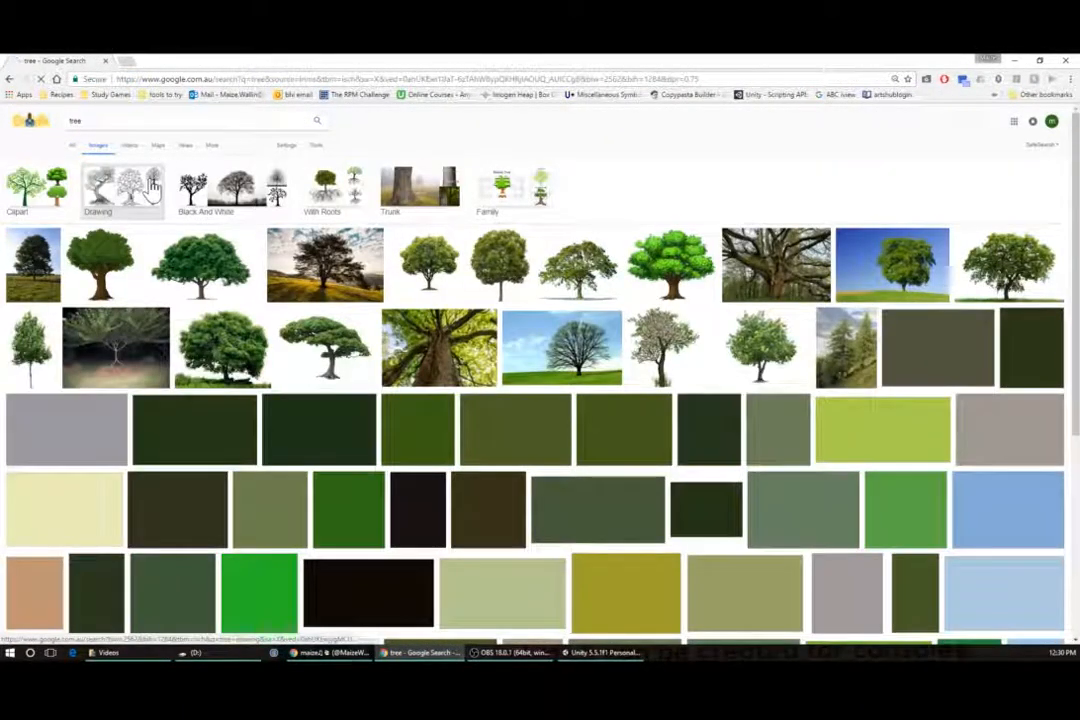
{"action": "left_click", "coordinate": [104, 268]}
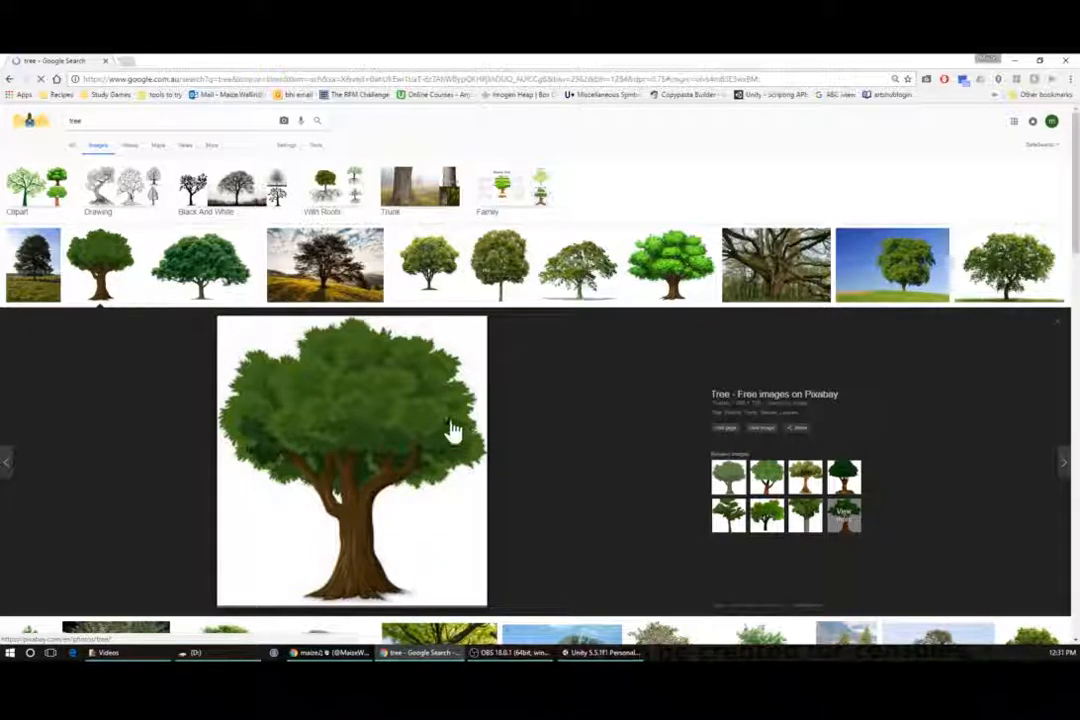
- Save the tree image to the Desktop as tree-576847_960_720 in PNG format
{"action": "right_click", "coordinate": [357, 440]}
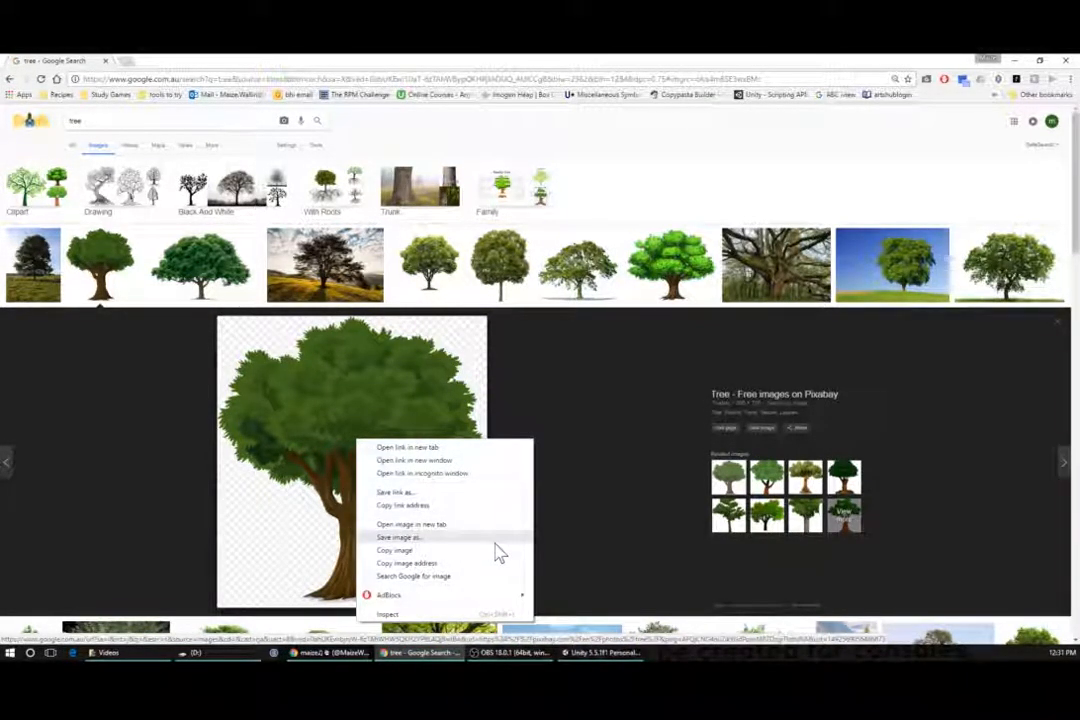
{"action": "left_click", "coordinate": [447, 539]}
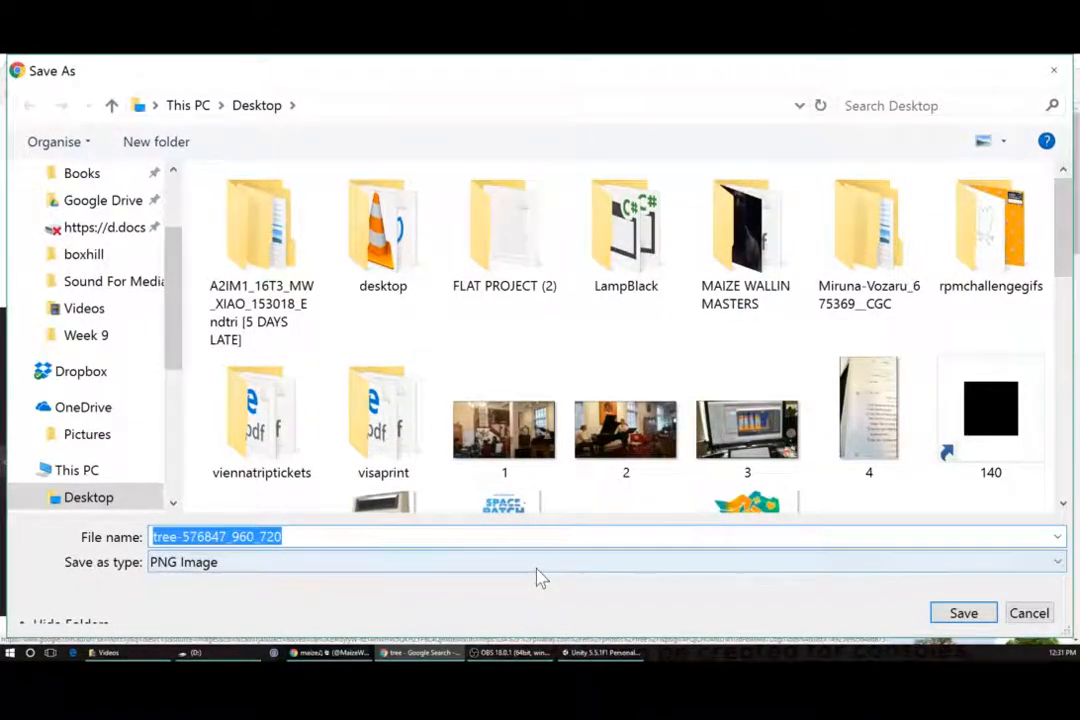
{"action": "left_click", "coordinate": [963, 614]}
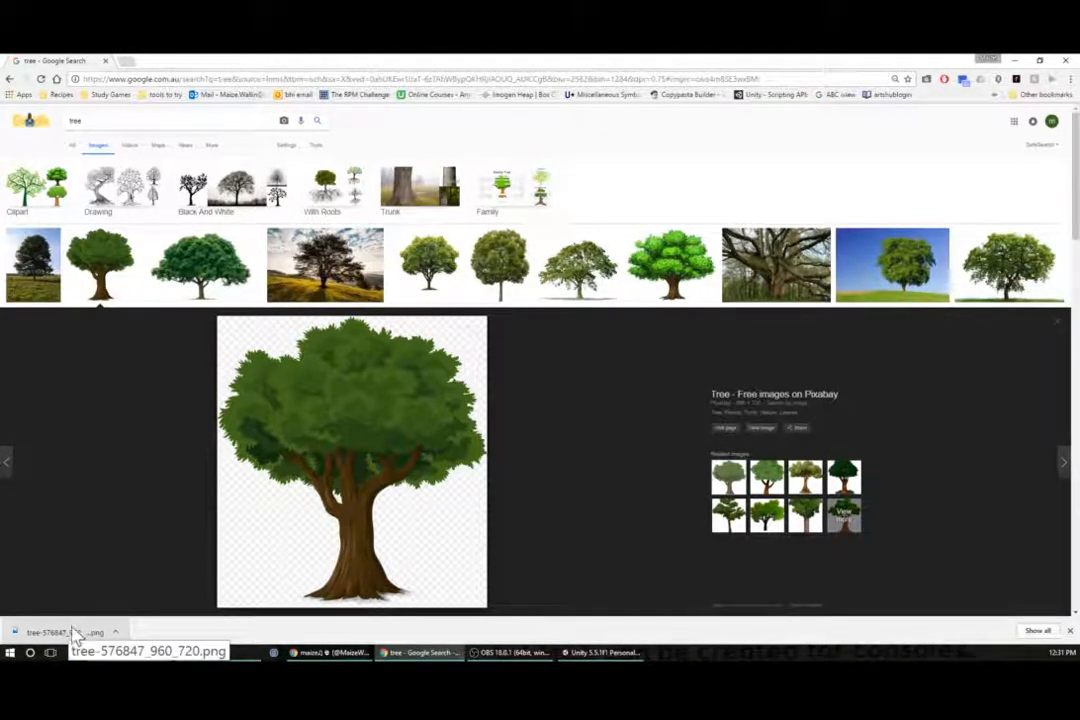
- Import the downloaded tree image into the Art folder and place it in the first audio section of the scene
{"action": "left_click_drag", "start_coordinate": [73, 633], "coordinate": [25, 485]}
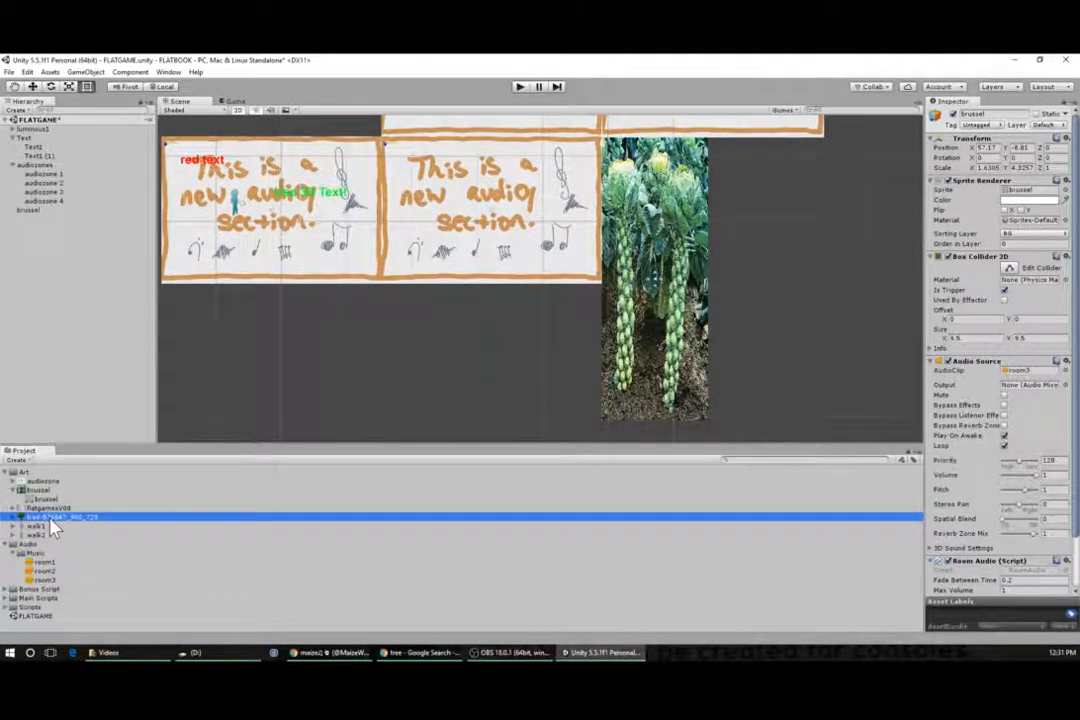
{"action": "left_click", "coordinate": [14, 491]}
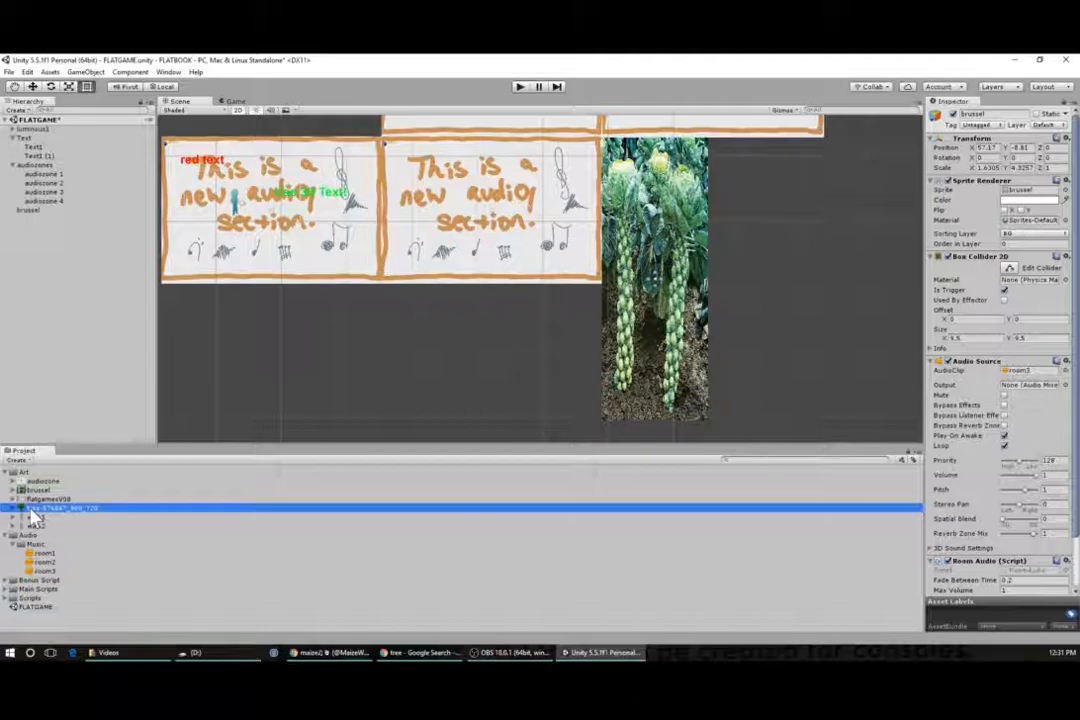
{"action": "left_click_drag", "start_coordinate": [30, 510], "coordinate": [355, 262]}
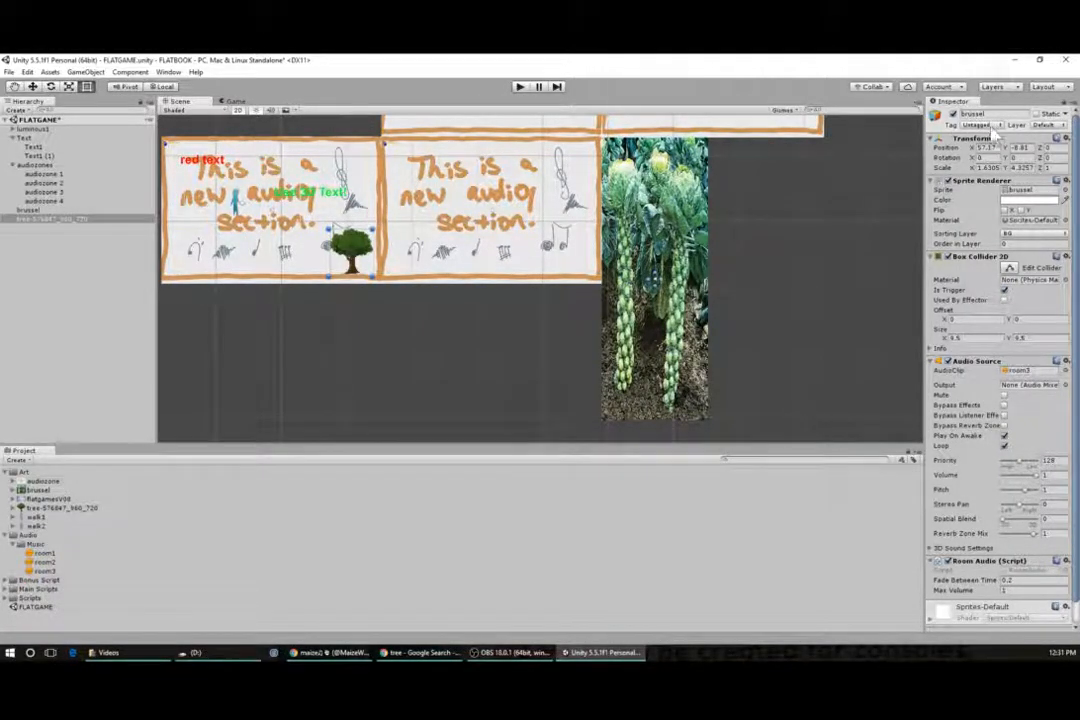
{"action": "left_click", "coordinate": [1064, 102]}
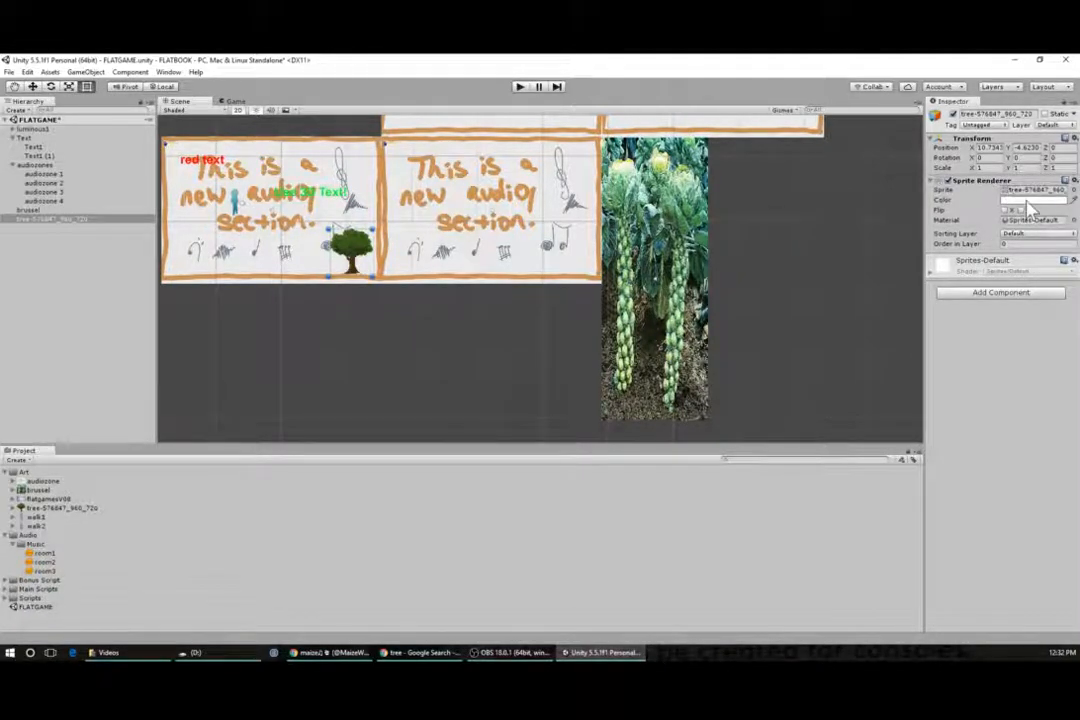
- Add an Audio Source component to the tree object
{"action": "left_click", "coordinate": [972, 295]}
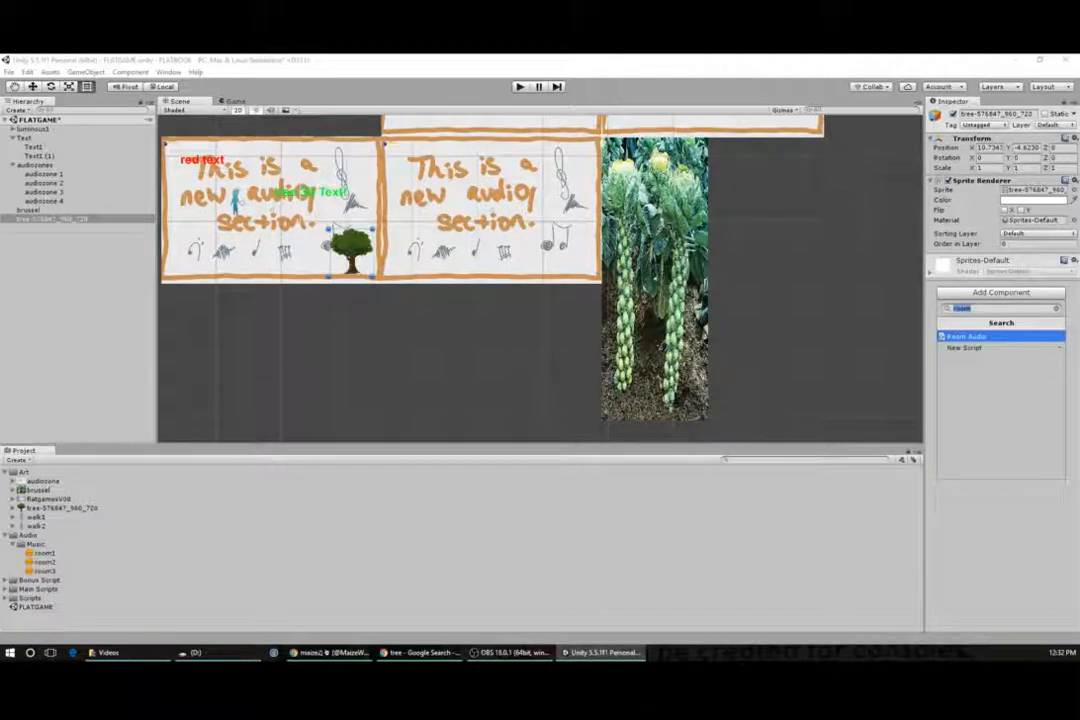
{"action": "type", "text": "audio"}
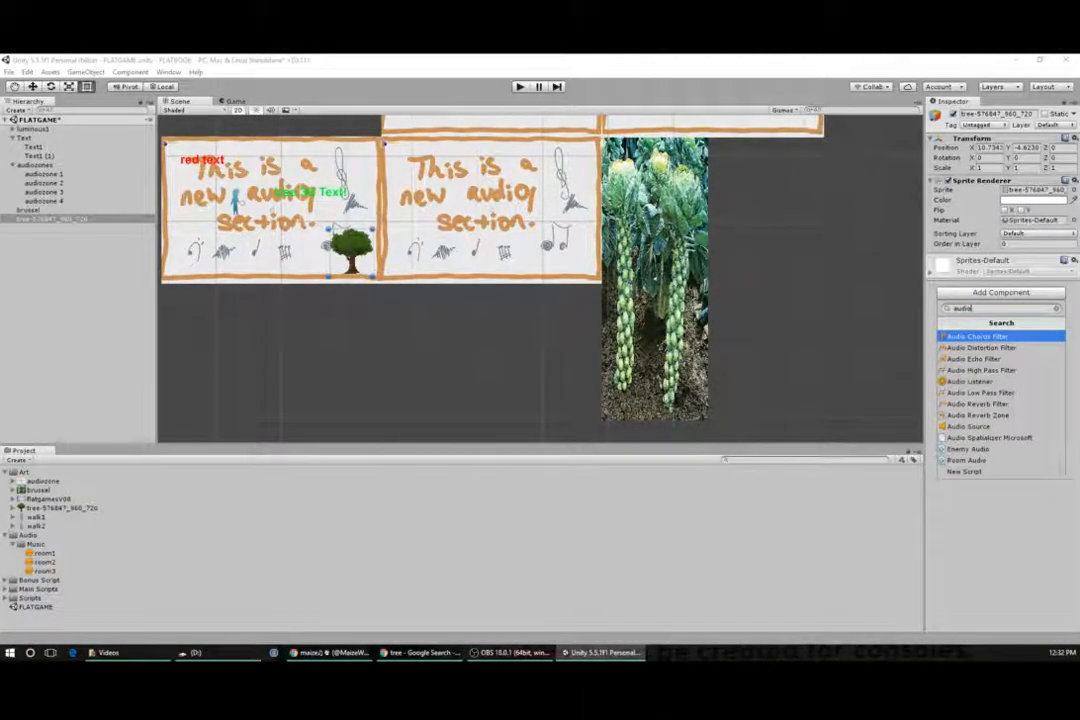
{"action": "left_click", "coordinate": [970, 427]}
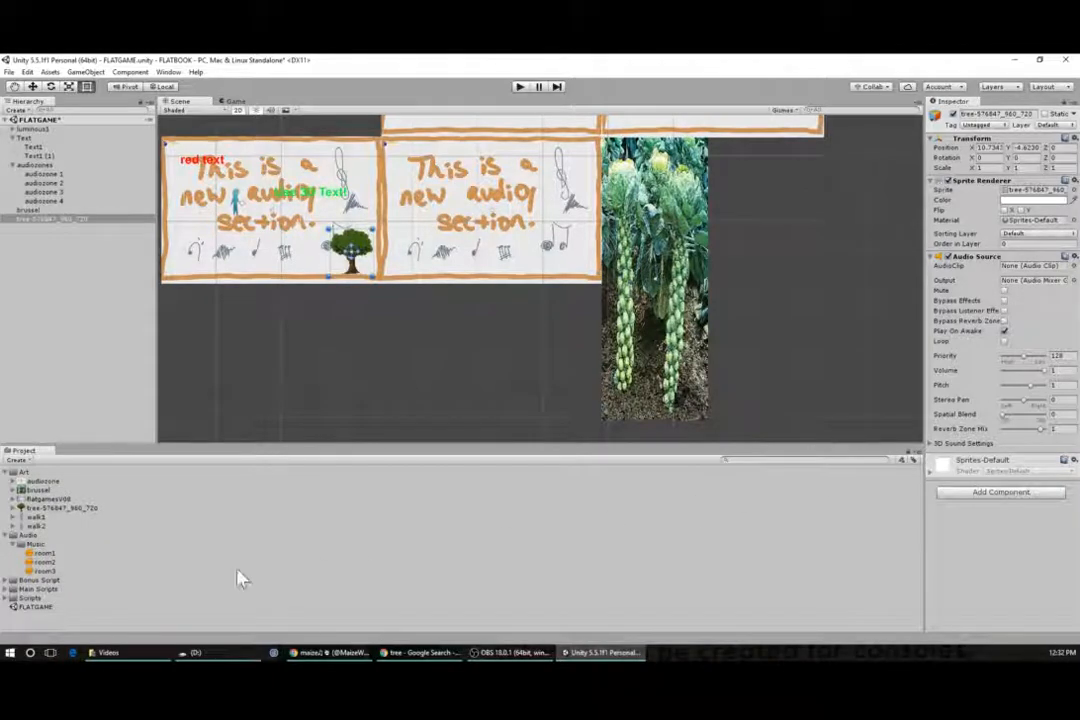
- Search the Documents folder for .wav files, preview sounds, and import ui_camera_whoosh_back into the project's Audio folder
{"action": "left_click", "coordinate": [149, 656]}
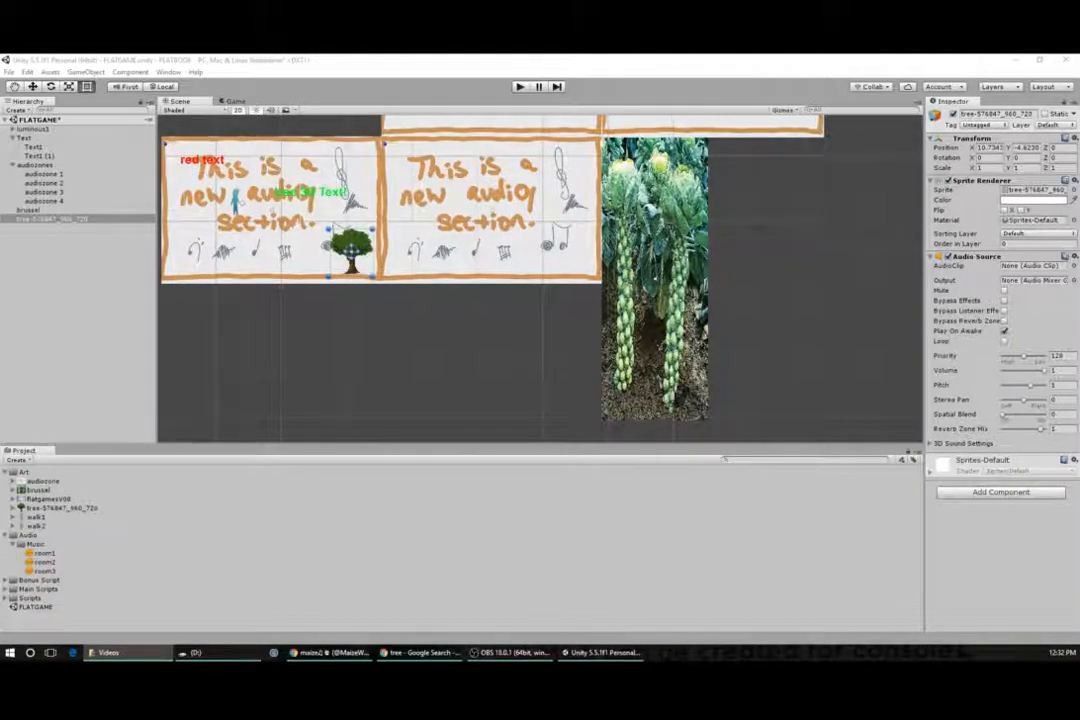
{"action": "left_click_drag", "start_coordinate": [580, 662], "coordinate": [550, 232]}
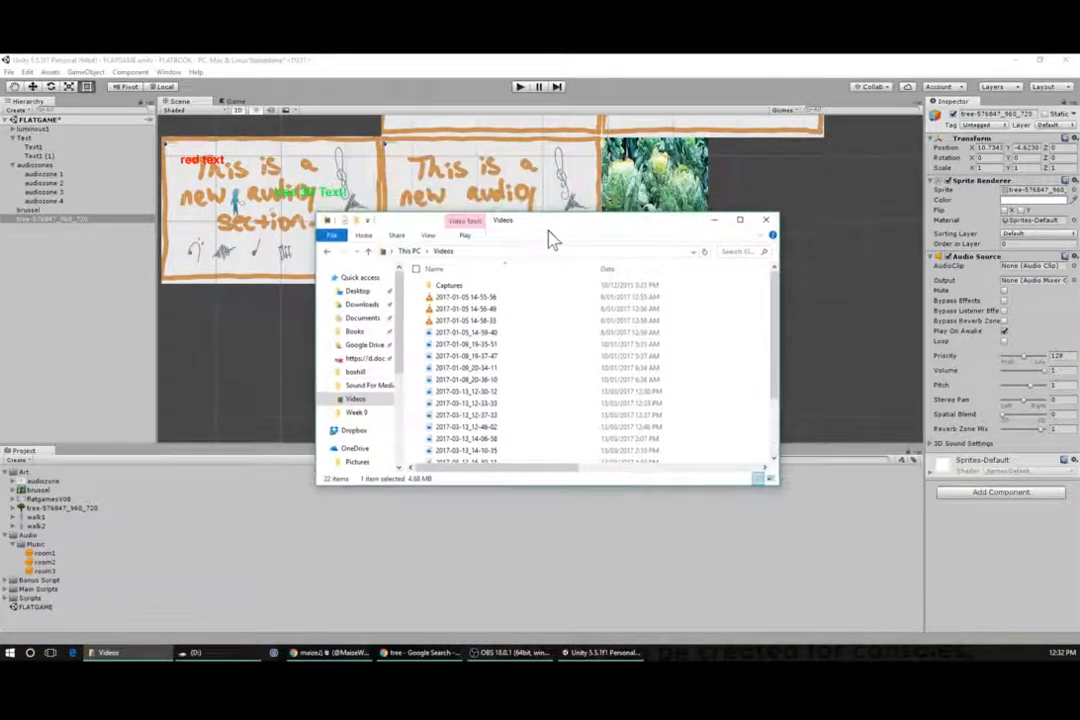
{"action": "left_click", "coordinate": [362, 317]}
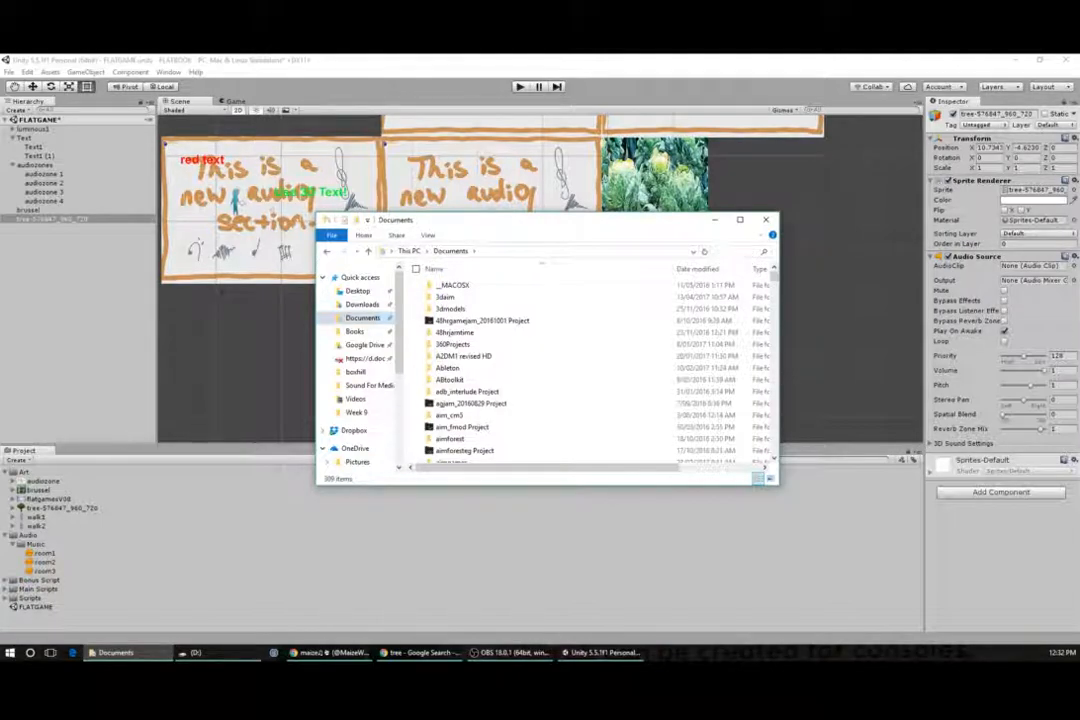
{"action": "type", "text": ".wav"}
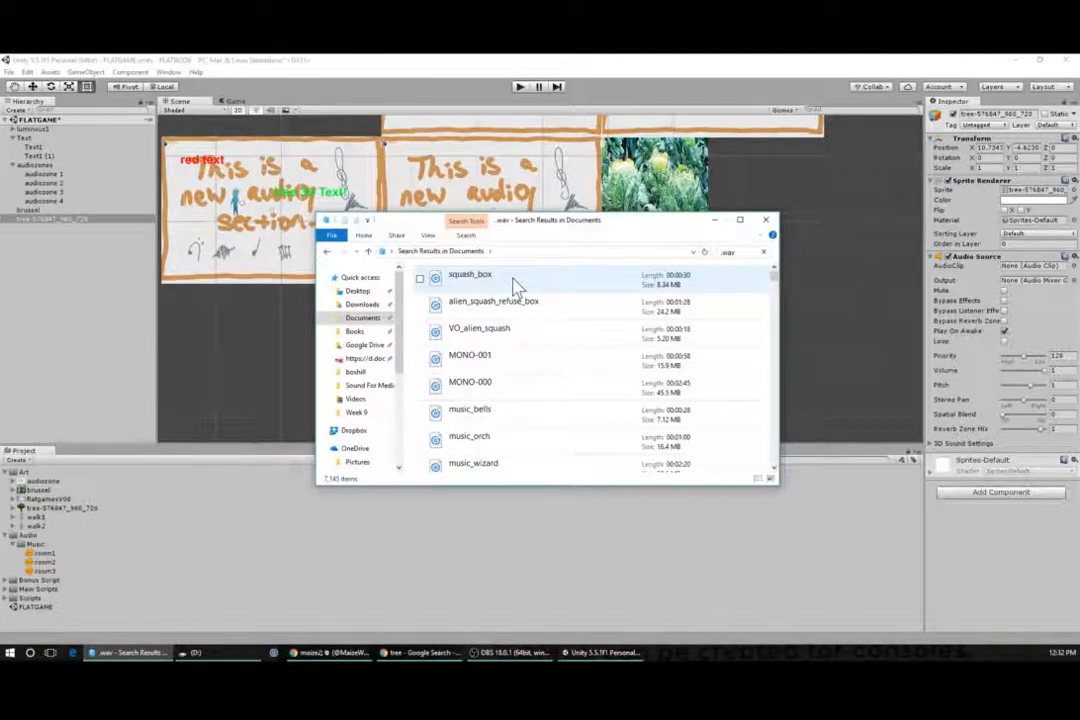
{"action": "double_click", "coordinate": [514, 285]}
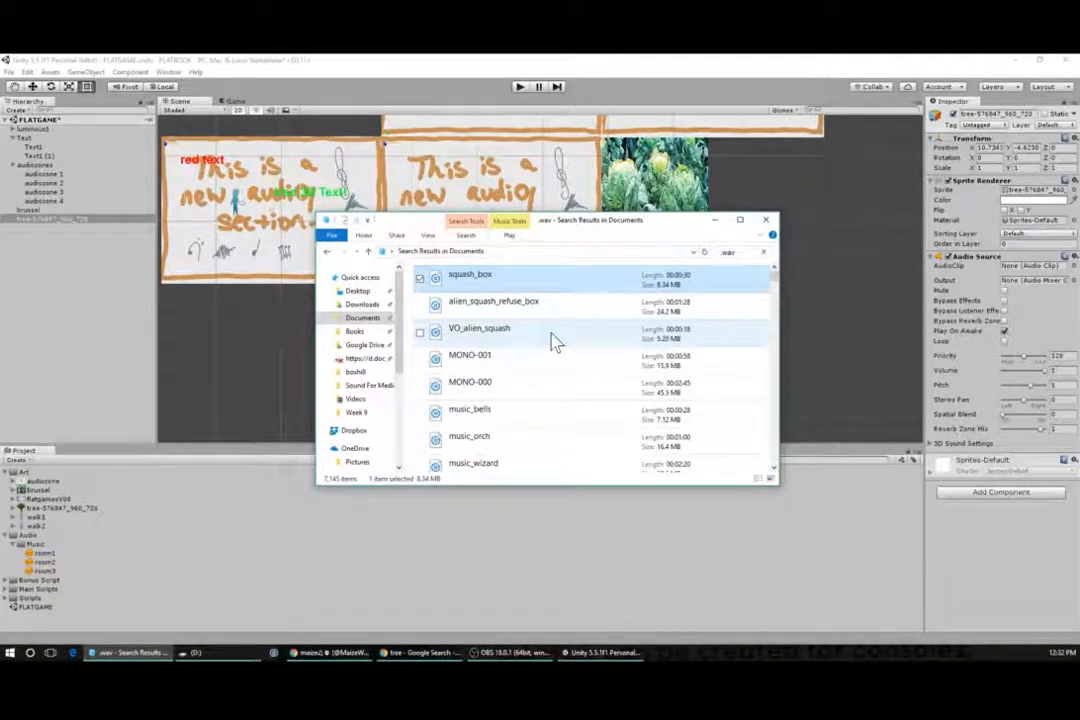
{"action": "scroll", "coordinate": [556, 342], "scroll_direction": "down", "scroll_amount": 5}
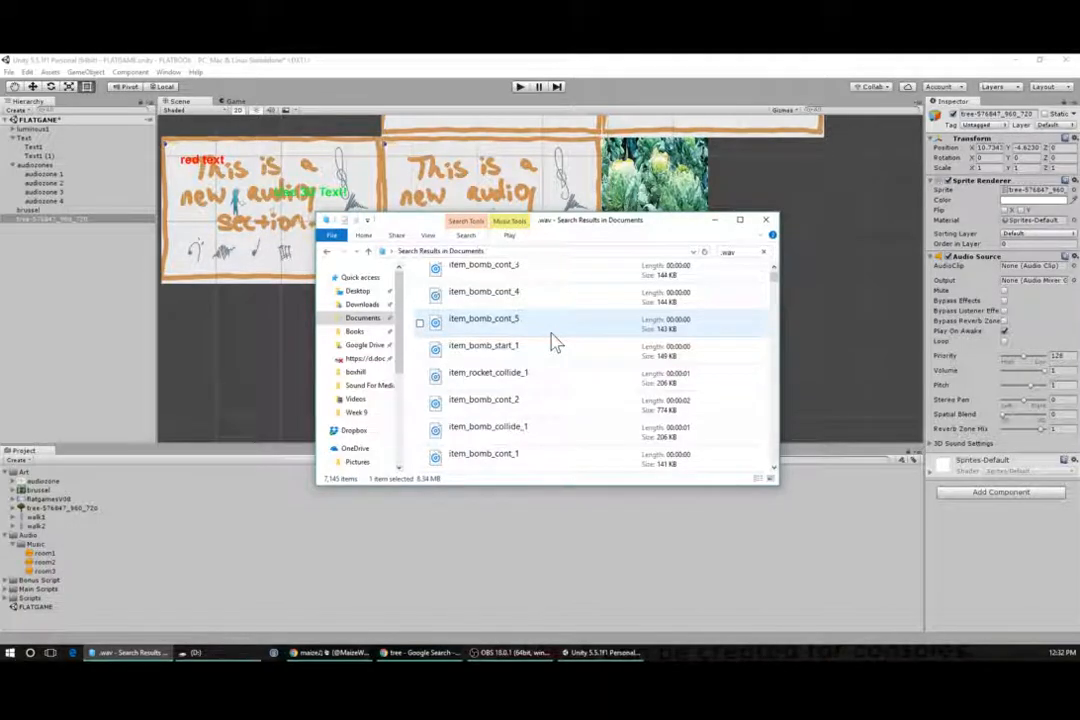
{"action": "scroll", "coordinate": [556, 342], "scroll_direction": "down", "scroll_amount": 5}
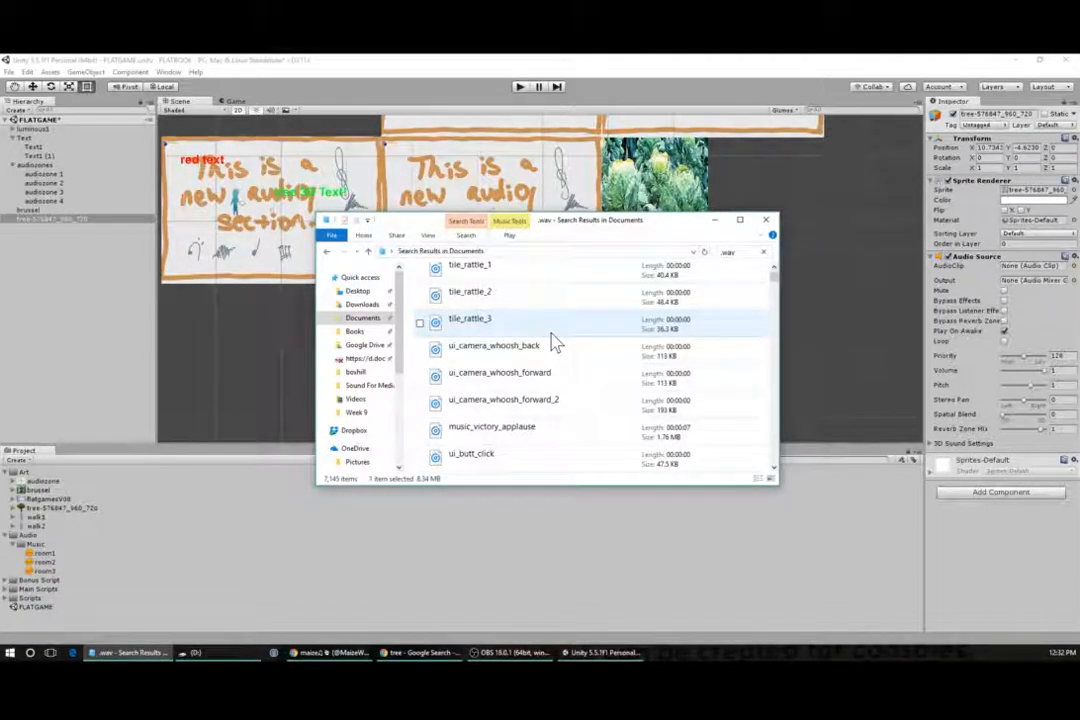
{"action": "double_click", "coordinate": [597, 358]}
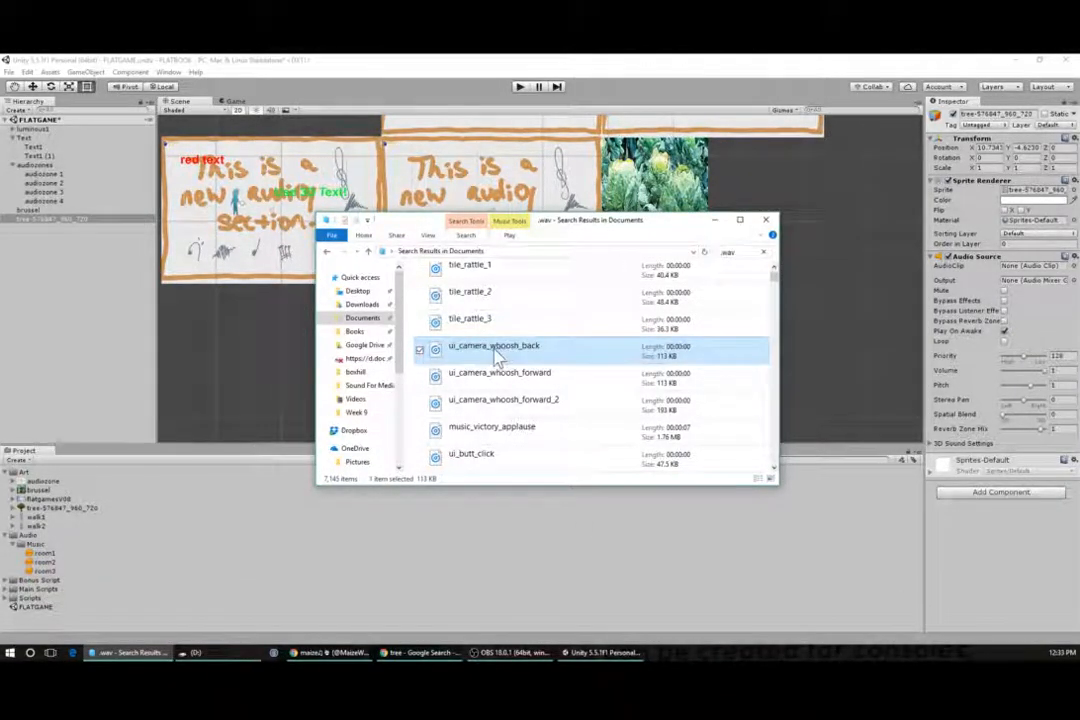
{"action": "left_click_drag", "start_coordinate": [500, 357], "coordinate": [48, 548]}
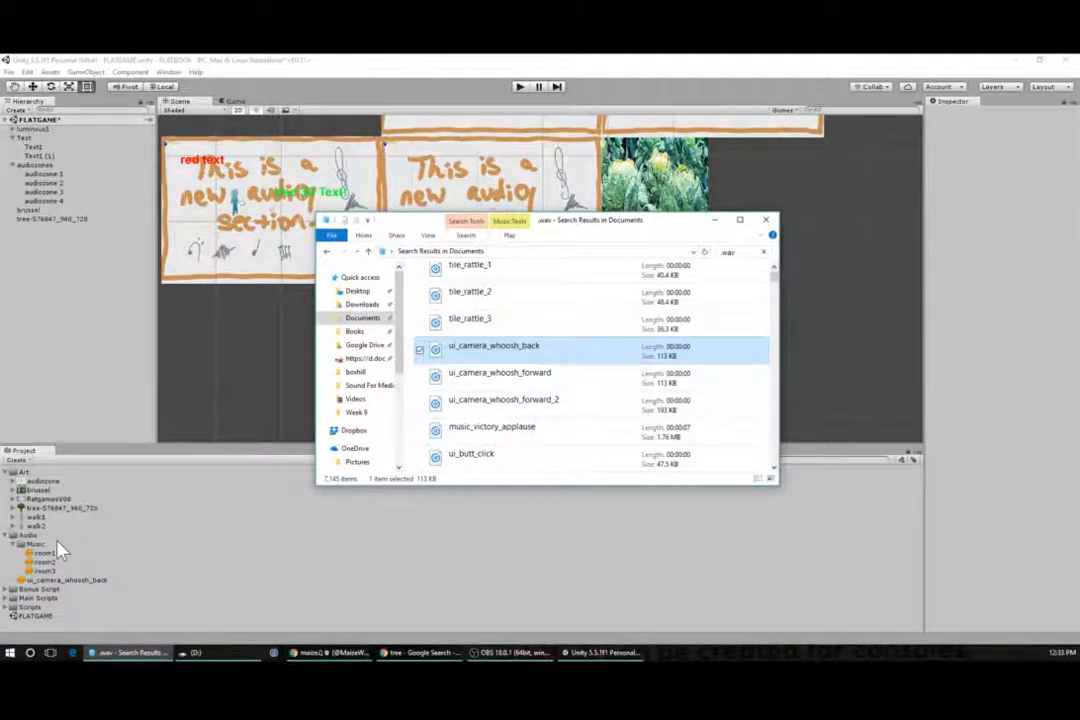
- Create an sfx folder under Audio and move the ui_camera_whoosh_back clip into it
{"action": "left_click", "coordinate": [13, 544]}
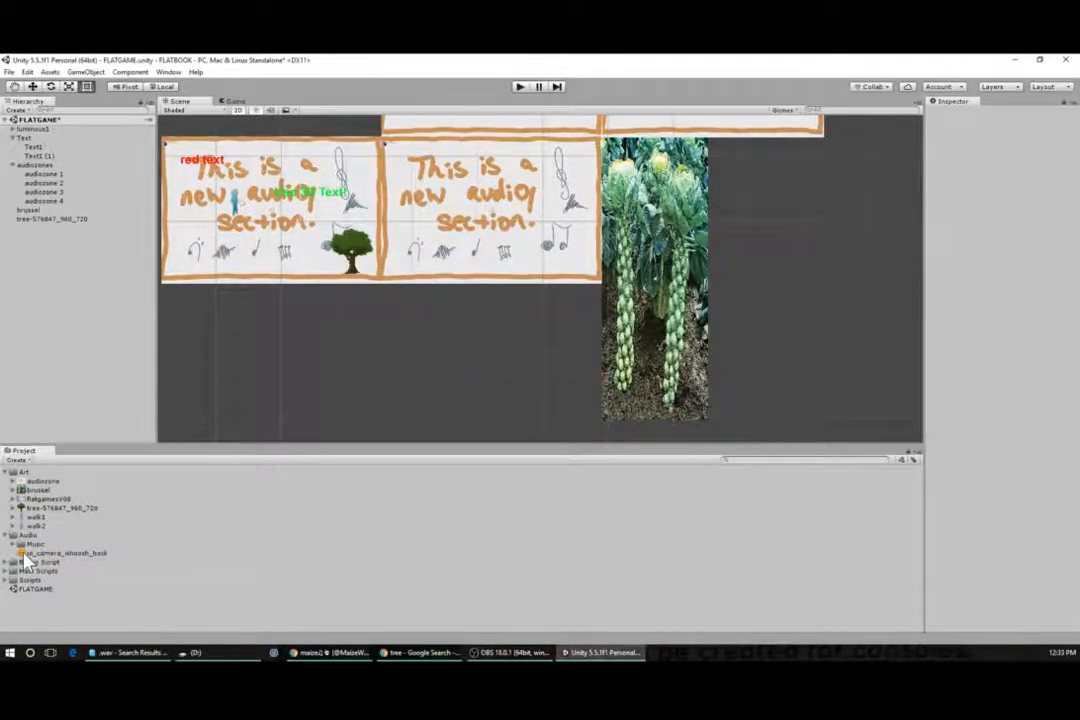
{"action": "right_click", "coordinate": [6, 554]}
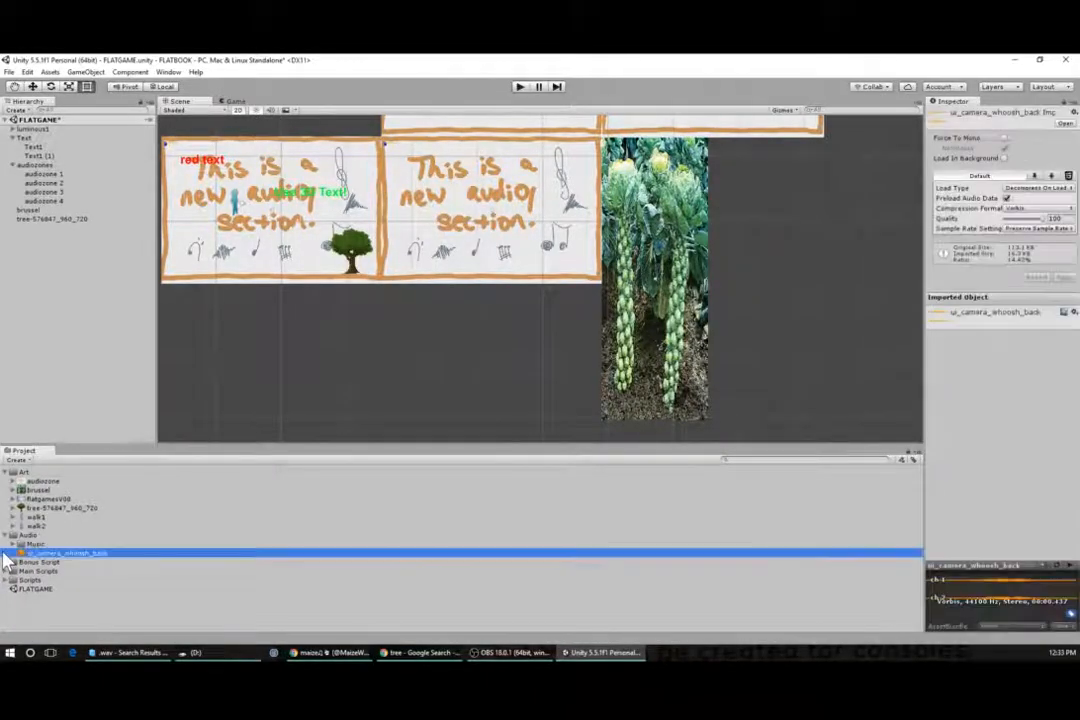
{"action": "mouse_move", "coordinate": [74, 349]}
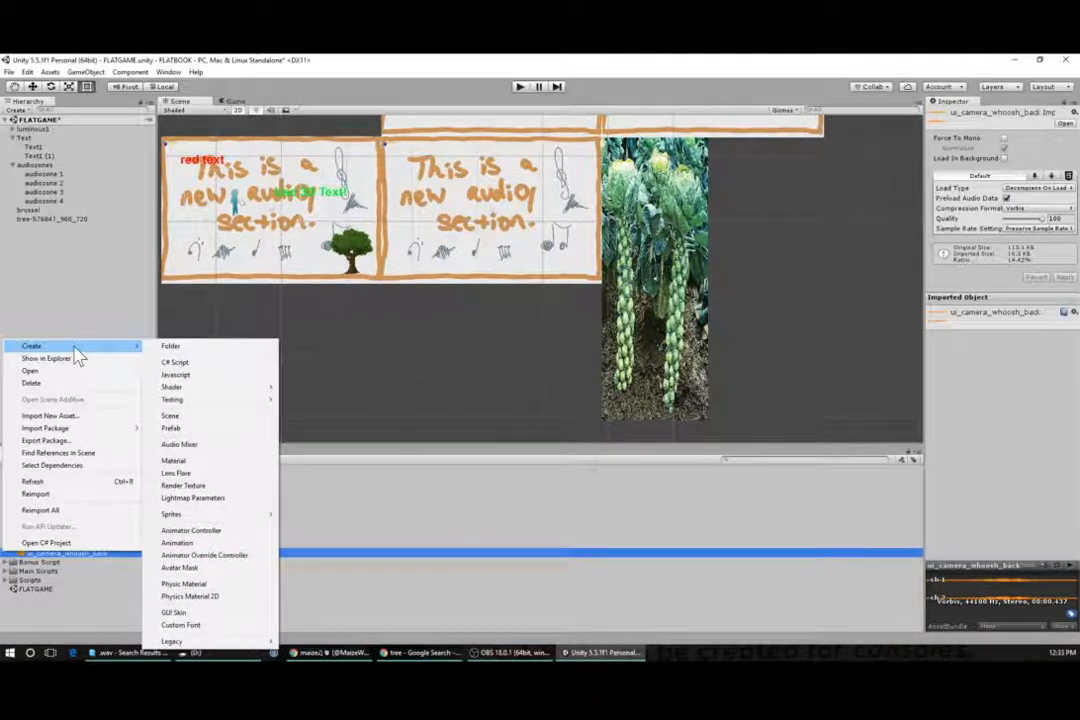
{"action": "left_click", "coordinate": [174, 348]}
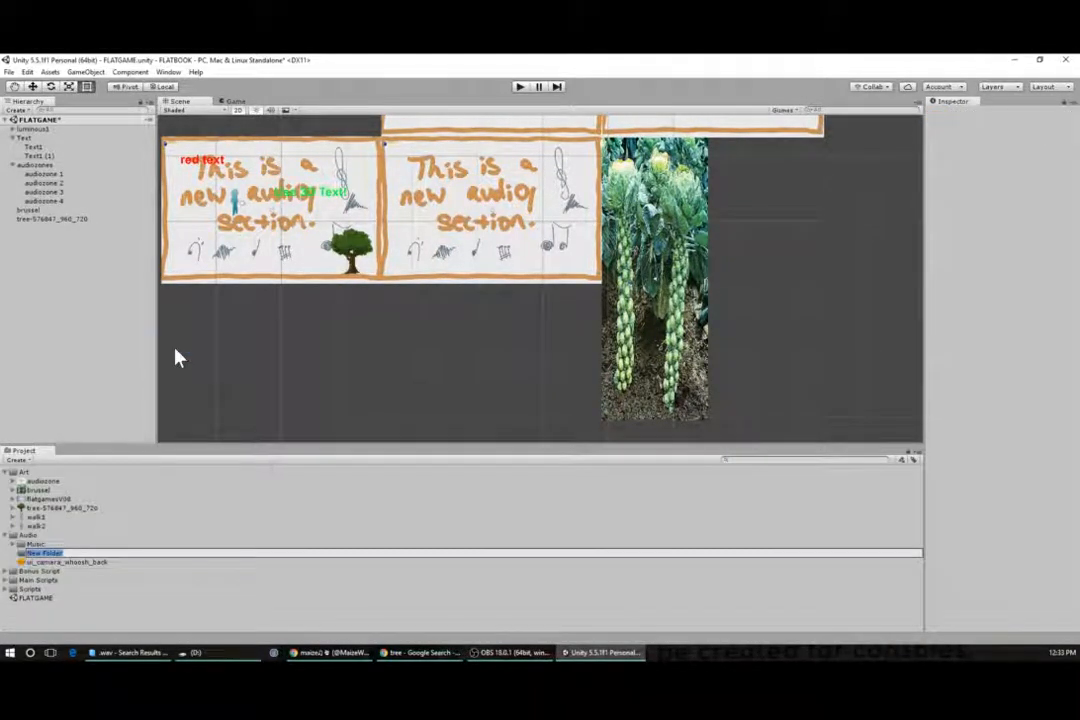
{"action": "left_click", "coordinate": [170, 550]}
{"action": "left_click_drag", "start_coordinate": [44, 562], "coordinate": [32, 553]}
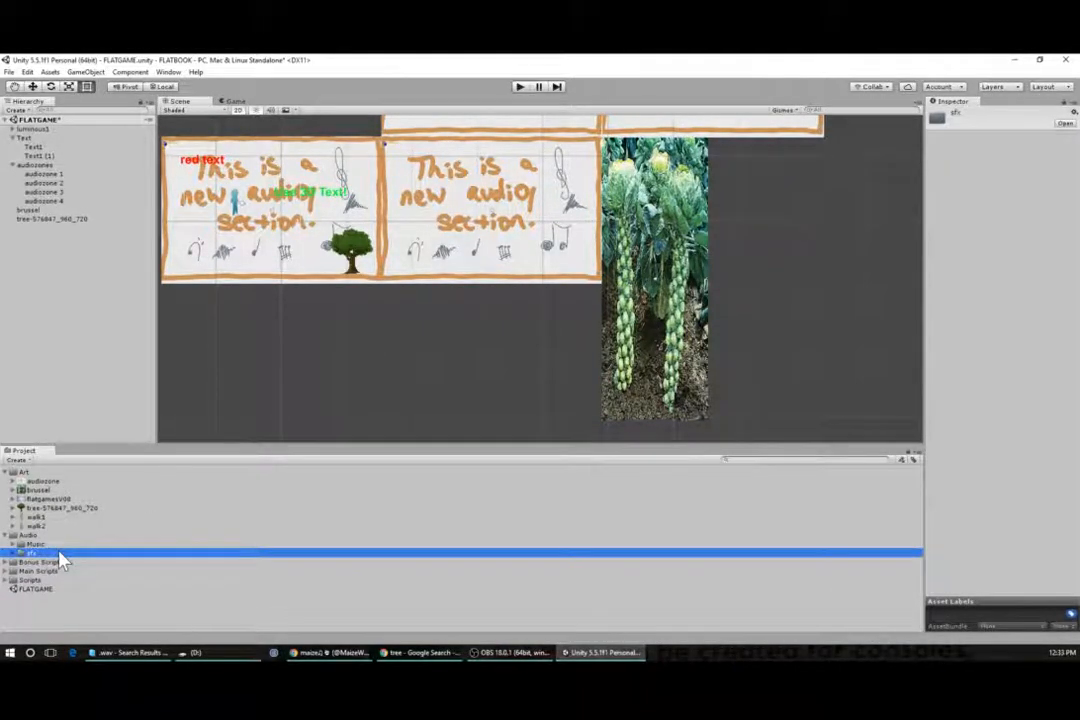
{"action": "left_click", "coordinate": [12, 553]}
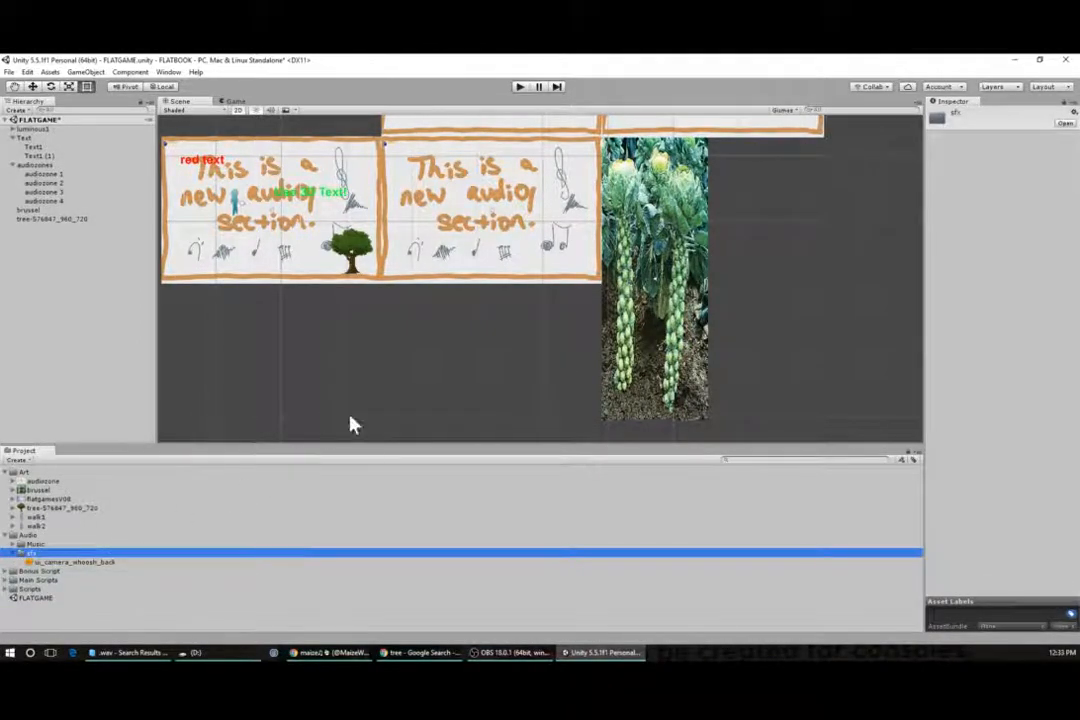
- Assign ui_camera_whoosh_back as the tree's Audio Source clip and enable Loop
{"action": "left_click", "coordinate": [345, 241]}
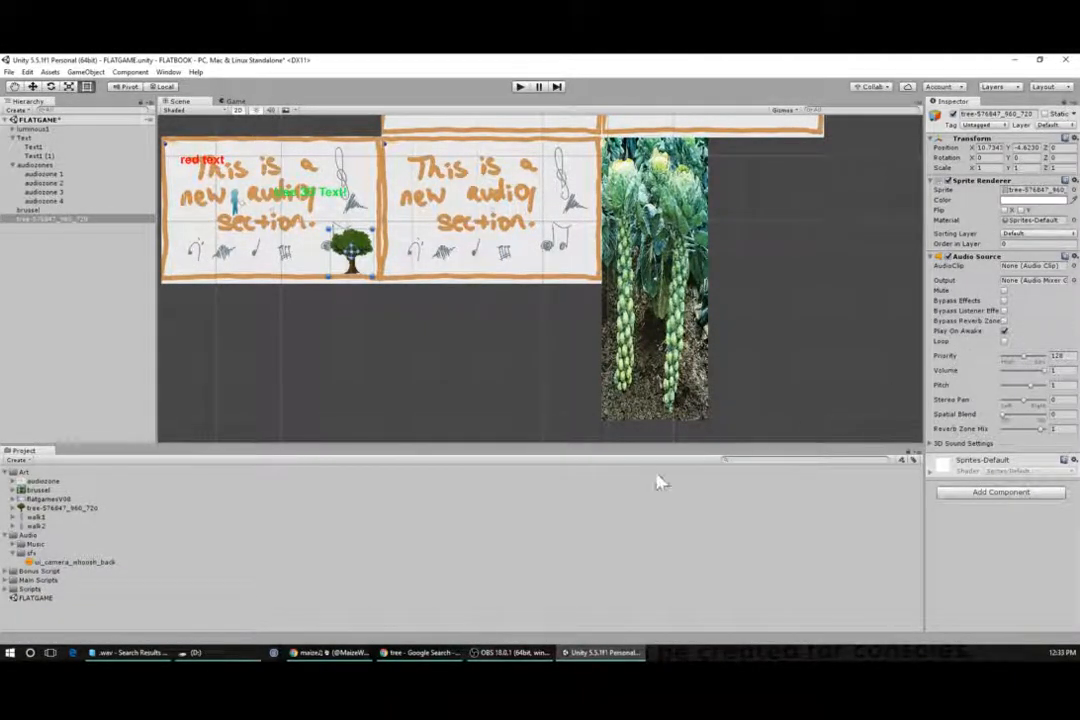
{"action": "left_click_drag", "start_coordinate": [55, 563], "coordinate": [1032, 266]}
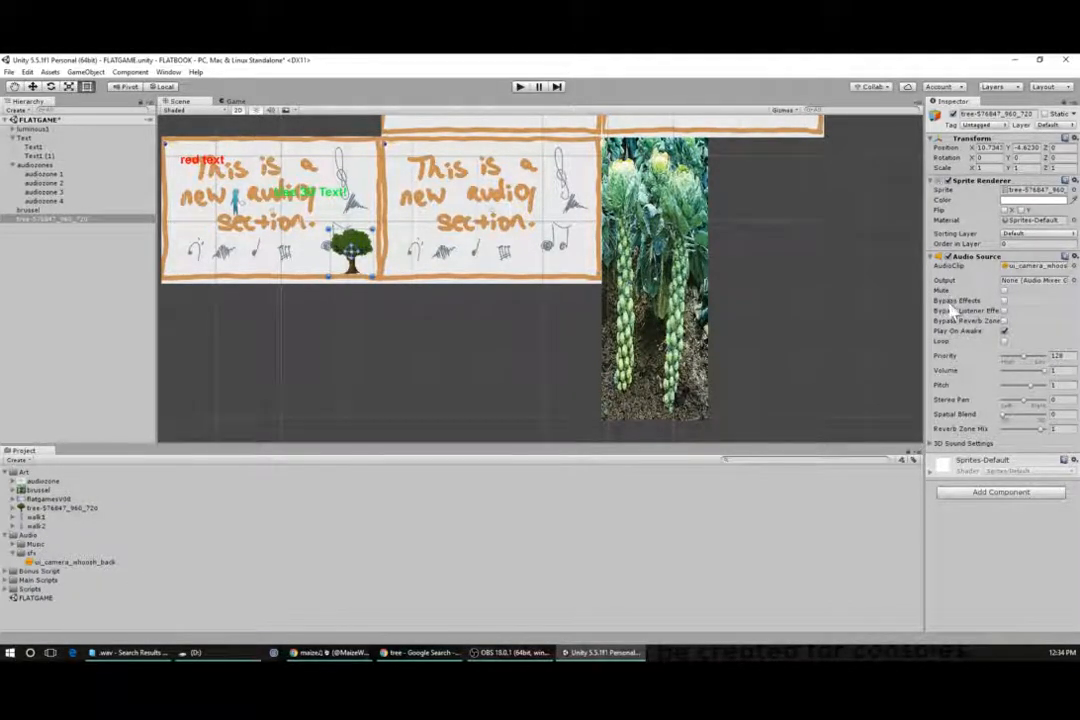
{"action": "left_click", "coordinate": [1004, 341]}
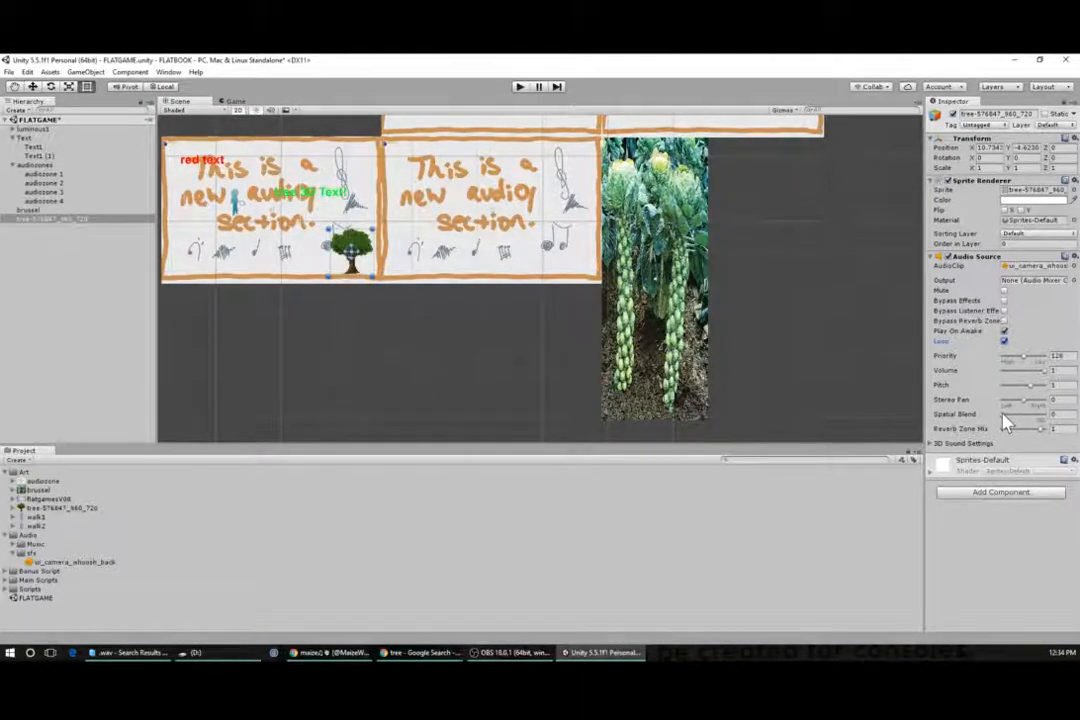
- Set the tree Audio Source's Spatial Blend fully to 3D and expand its 3D Sound Settings
{"action": "left_click_drag", "start_coordinate": [1003, 419], "coordinate": [1040, 420]}
{"action": "left_click", "coordinate": [932, 444]}
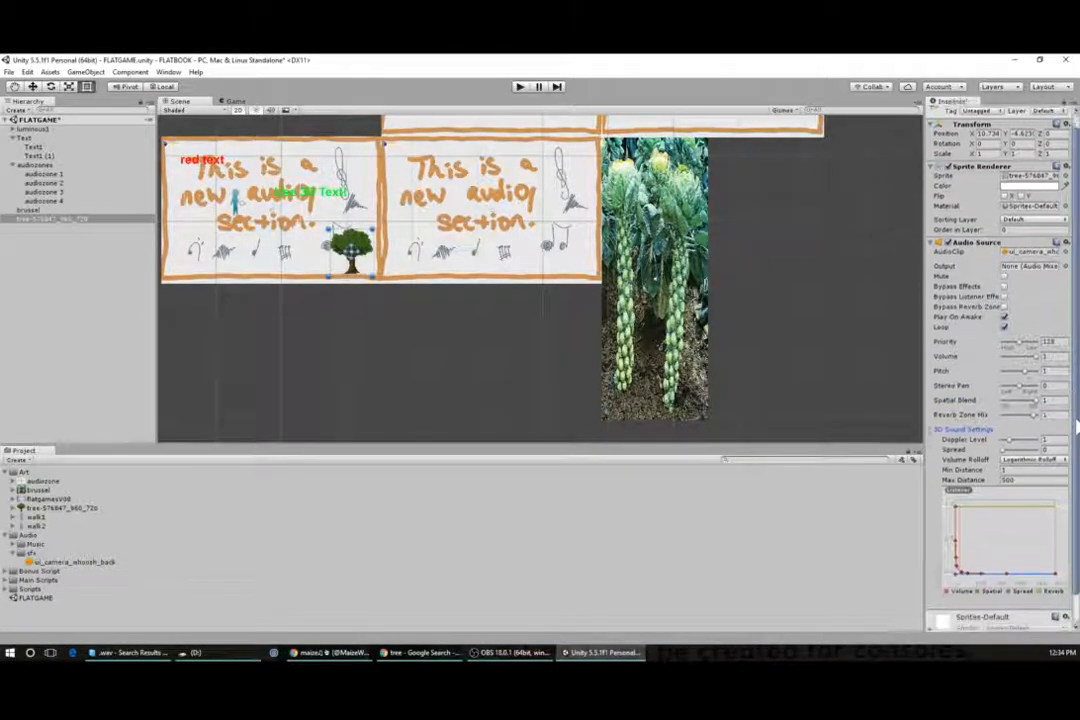
{"action": "scroll", "coordinate": [1062, 474], "scroll_direction": "down", "scroll_amount": 3}
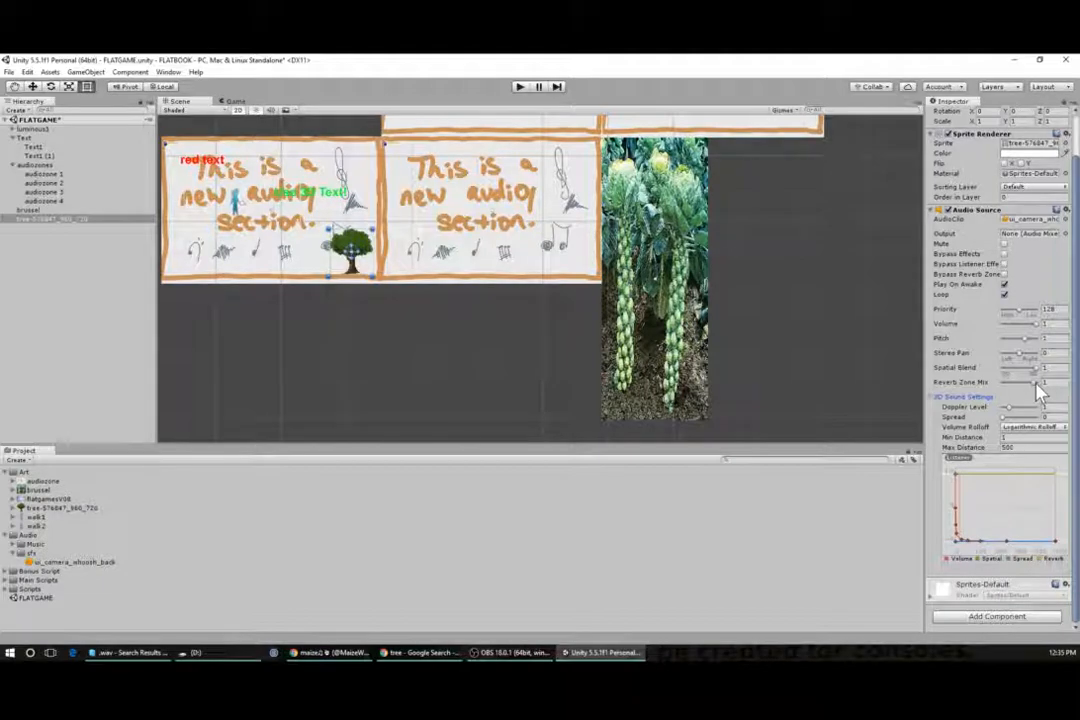
- Set the tree Audio Source's Volume Rolloff to Custom Rolloff
{"action": "mouse_move", "coordinate": [1040, 373]}
{"action": "left_mouse_down"}
{"action": "mouse_move", "coordinate": [1030, 383]}
{"action": "mouse_move", "coordinate": [1047, 388]}
{"action": "left_mouse_up"}
{"action": "left_click", "coordinate": [1010, 418]}
{"action": "left_click_drag", "start_coordinate": [1011, 420], "coordinate": [990, 445]}
{"action": "left_click", "coordinate": [1030, 427]}
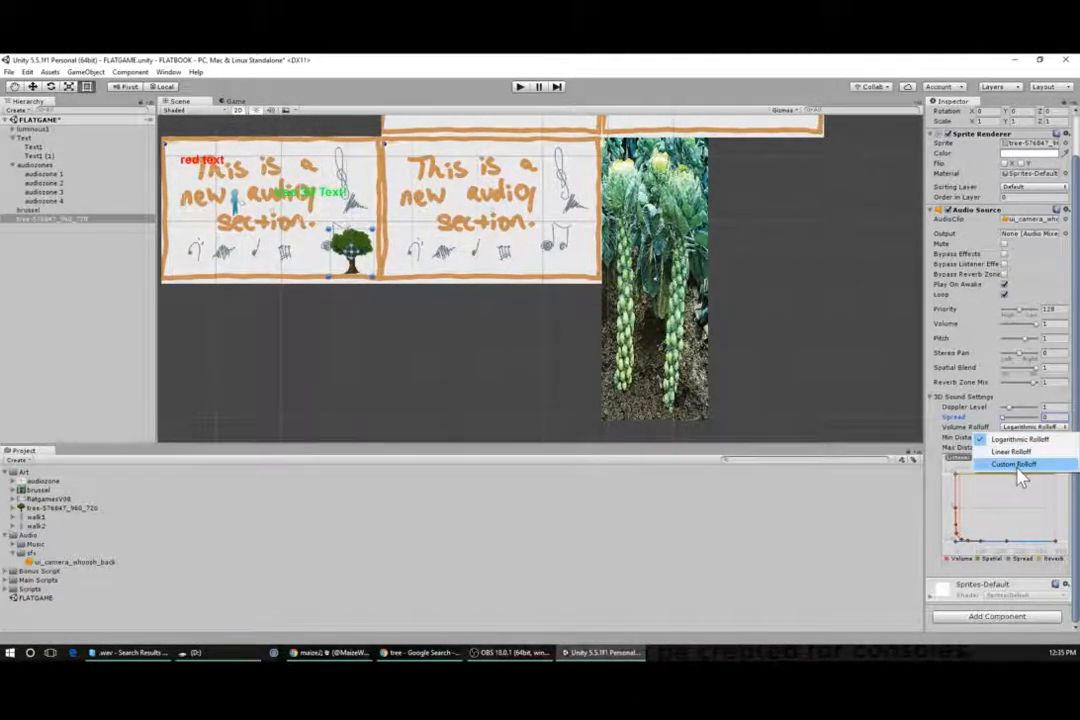
{"action": "left_click", "coordinate": [1017, 472]}
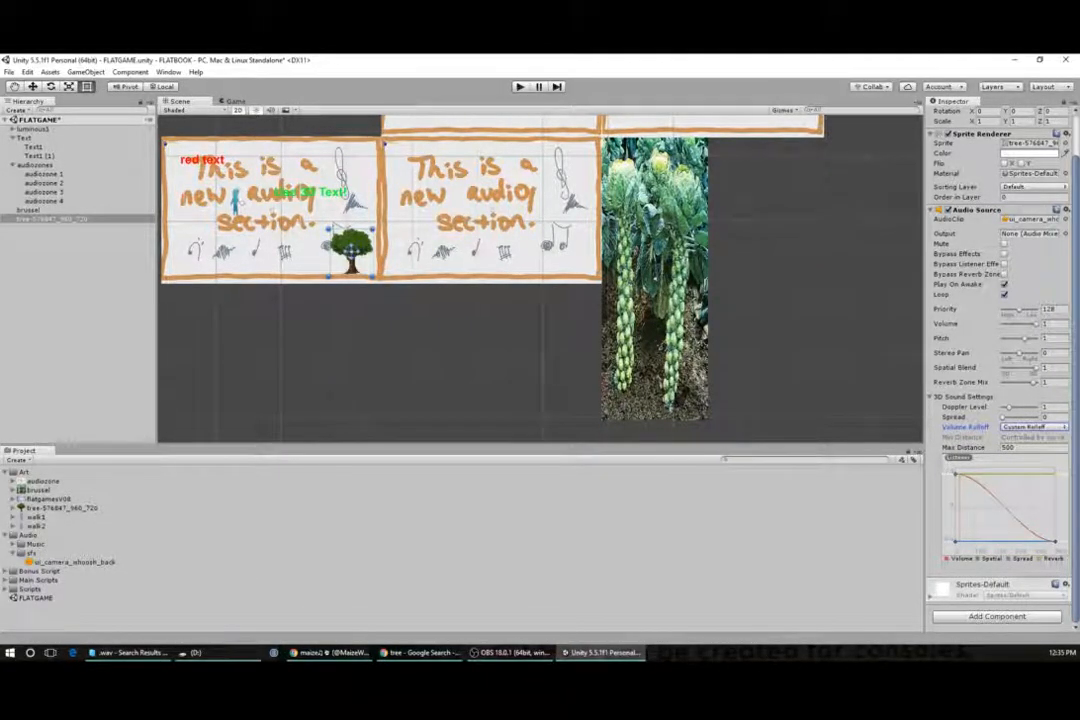
- Set the tree Audio Source's Max Distance to 7
{"action": "left_click", "coordinate": [1029, 448]}
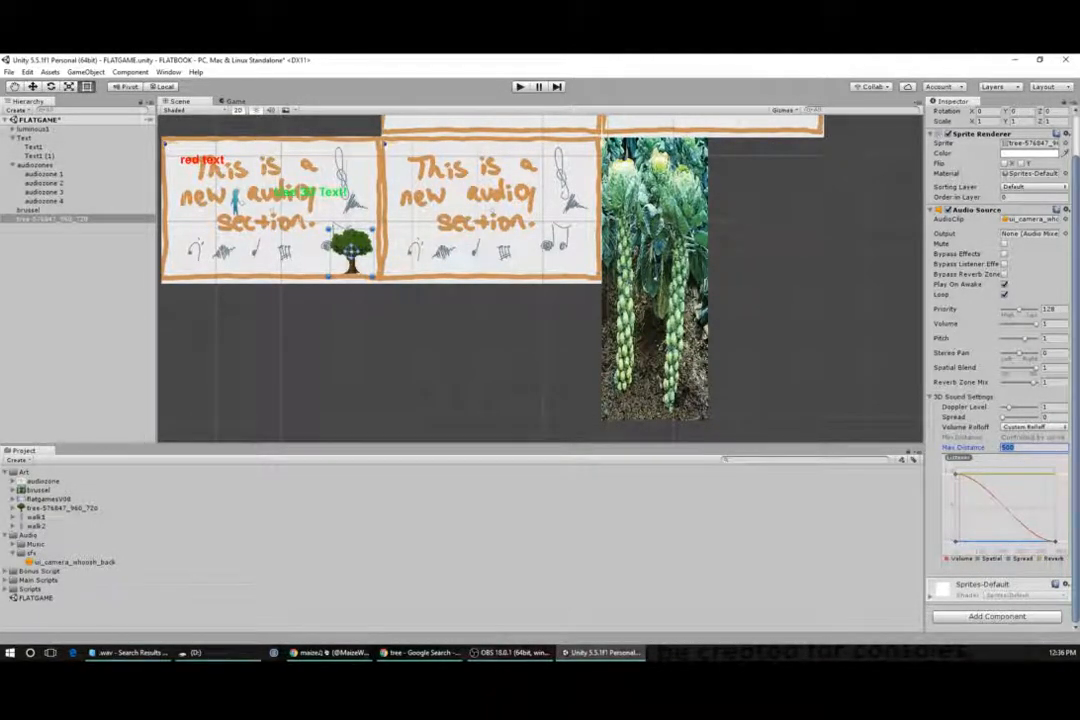
{"action": "type", "text": "5"}
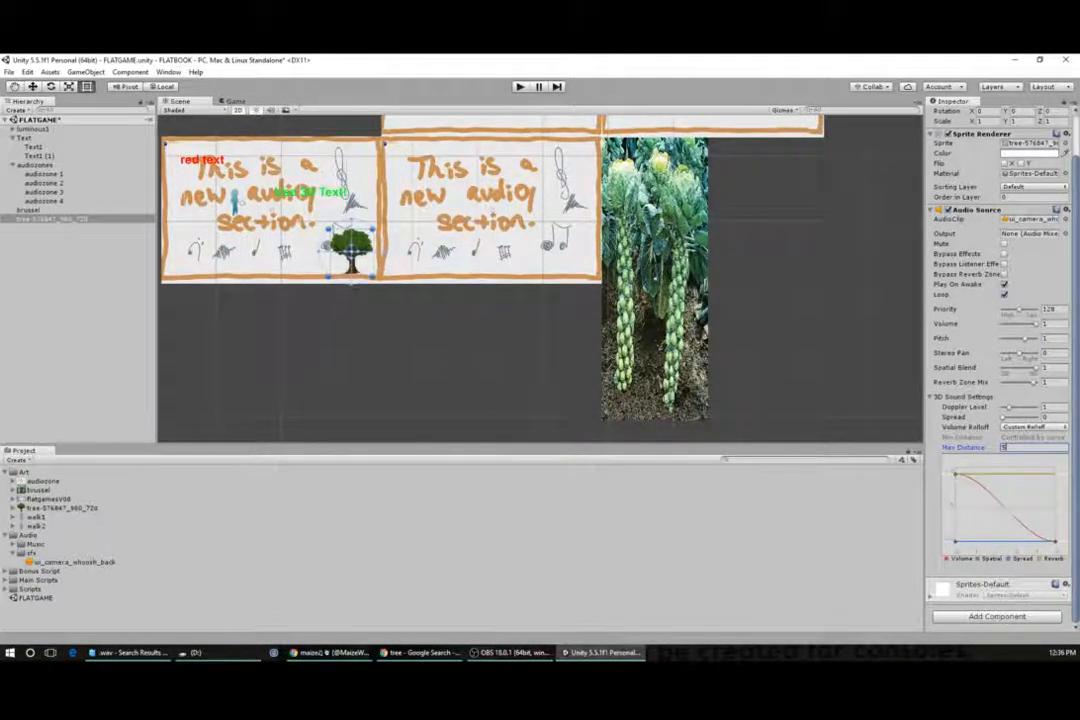
{"action": "key", "text": "BackSpace"}
{"action": "type", "text": "7"}
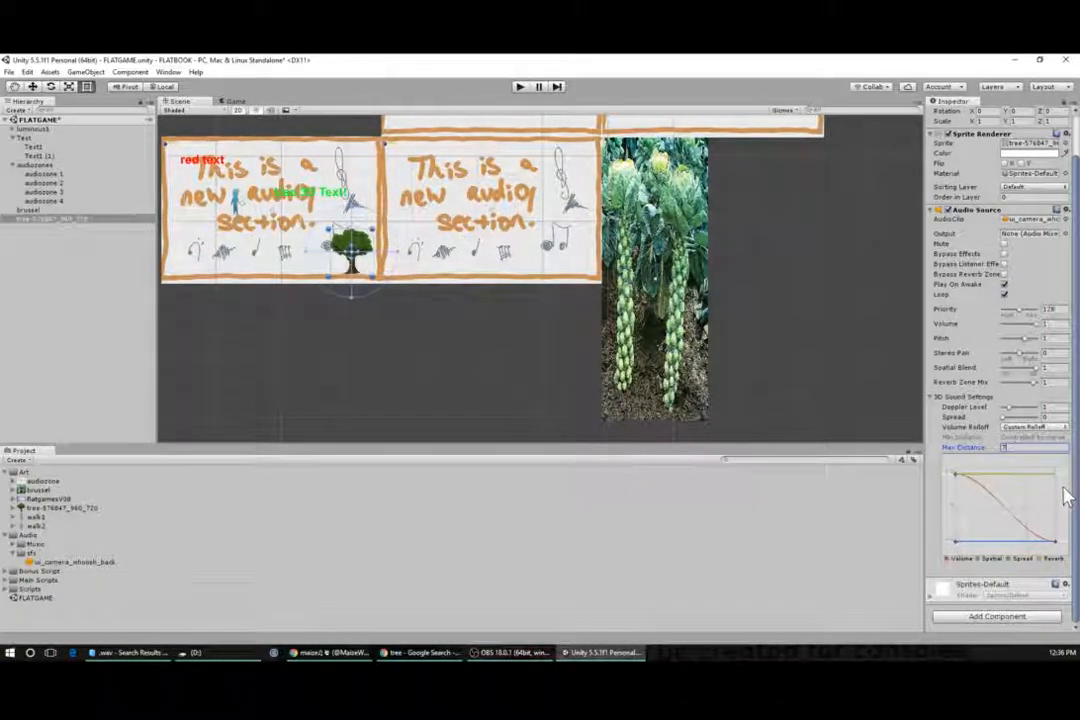
{"action": "left_click", "coordinate": [1056, 521]}
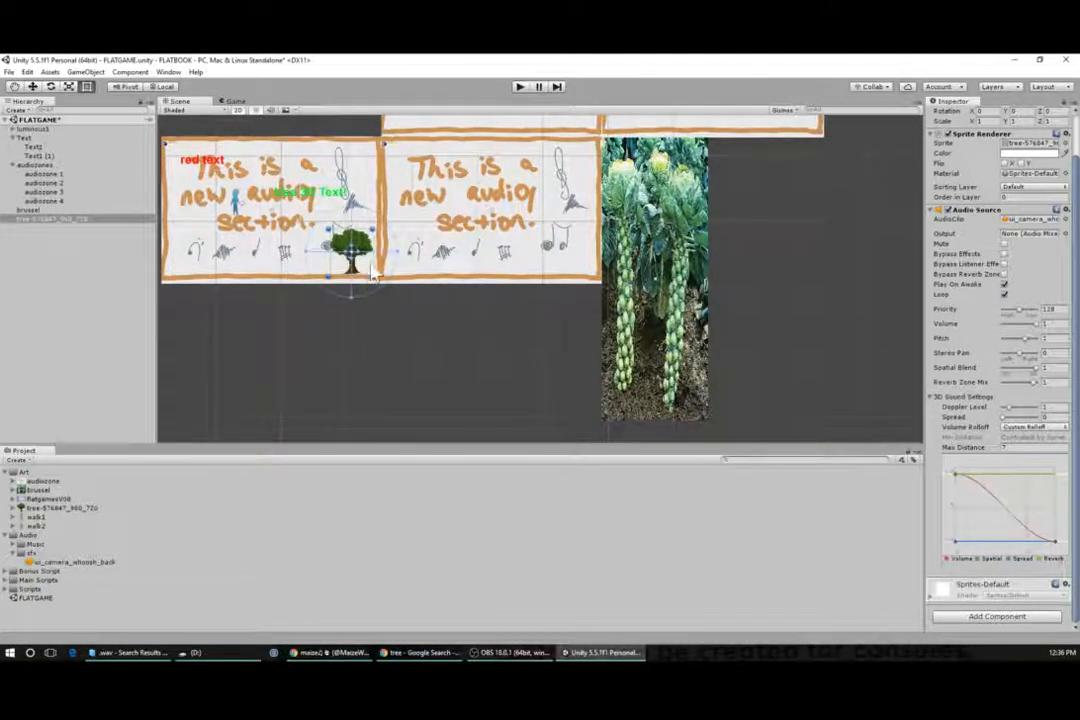
{"action": "left_click", "coordinate": [1046, 535]}
- Test the tree sound in play mode by walking the character back and forth past the tree
{"action": "left_click", "coordinate": [520, 87]}
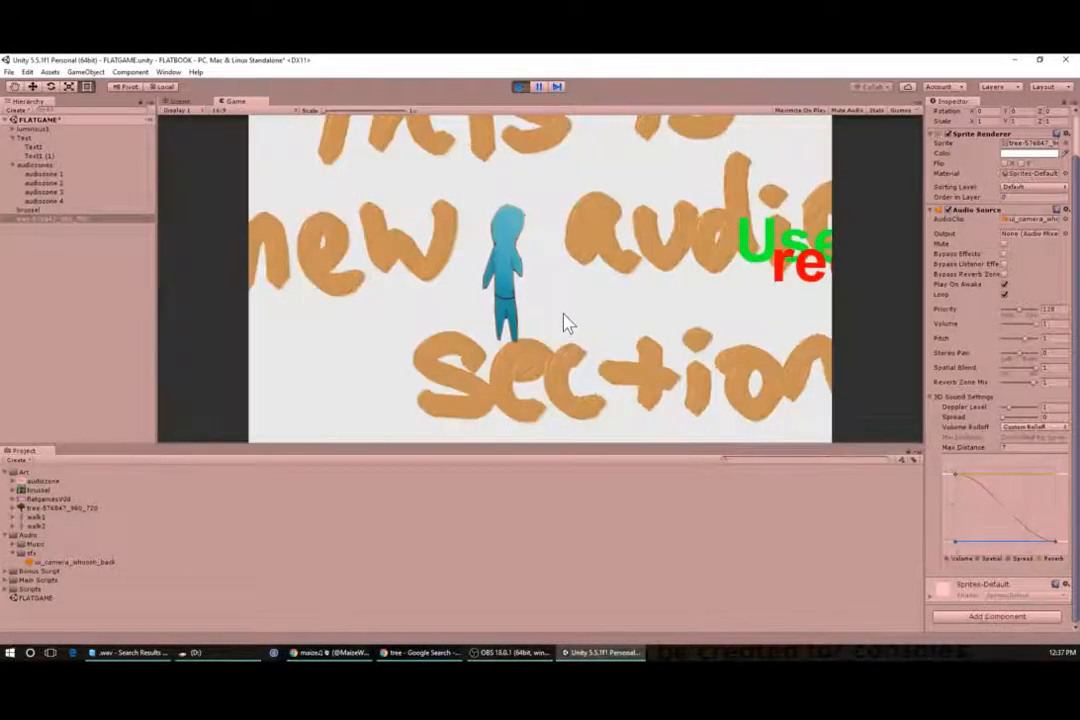
{"action": "key", "text": "Right"}
{"action": "key", "text": "Down"}
{"action": "key", "text": "Right"}
{"action": "key", "text": "Down"}
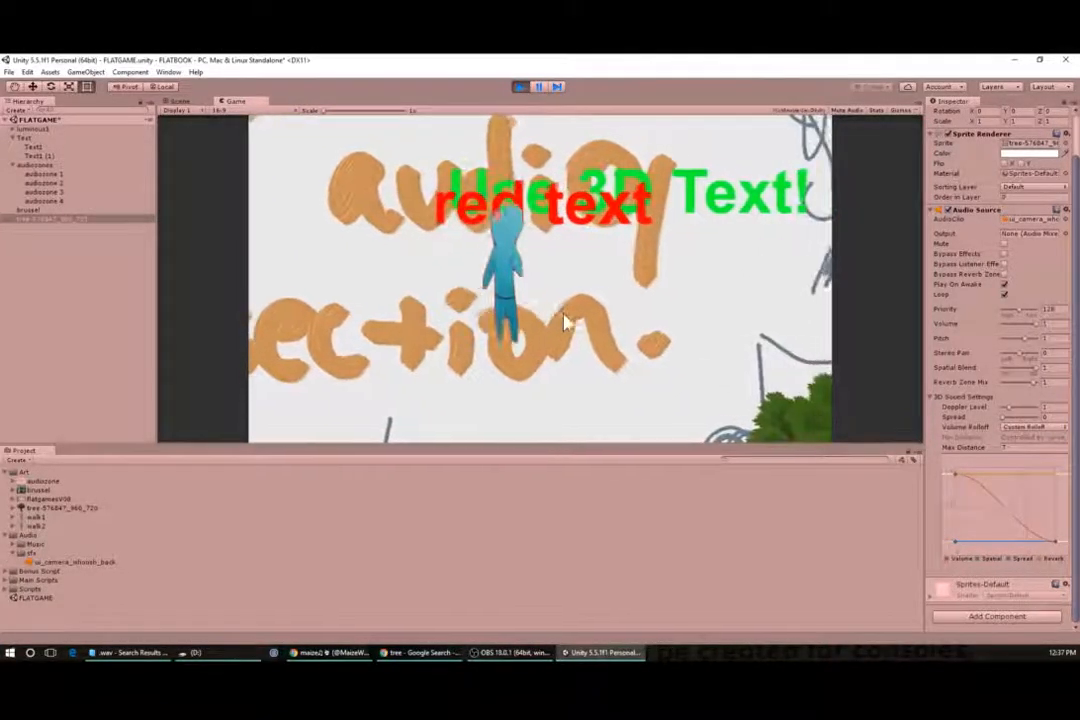
{"action": "key", "text": "Right"}
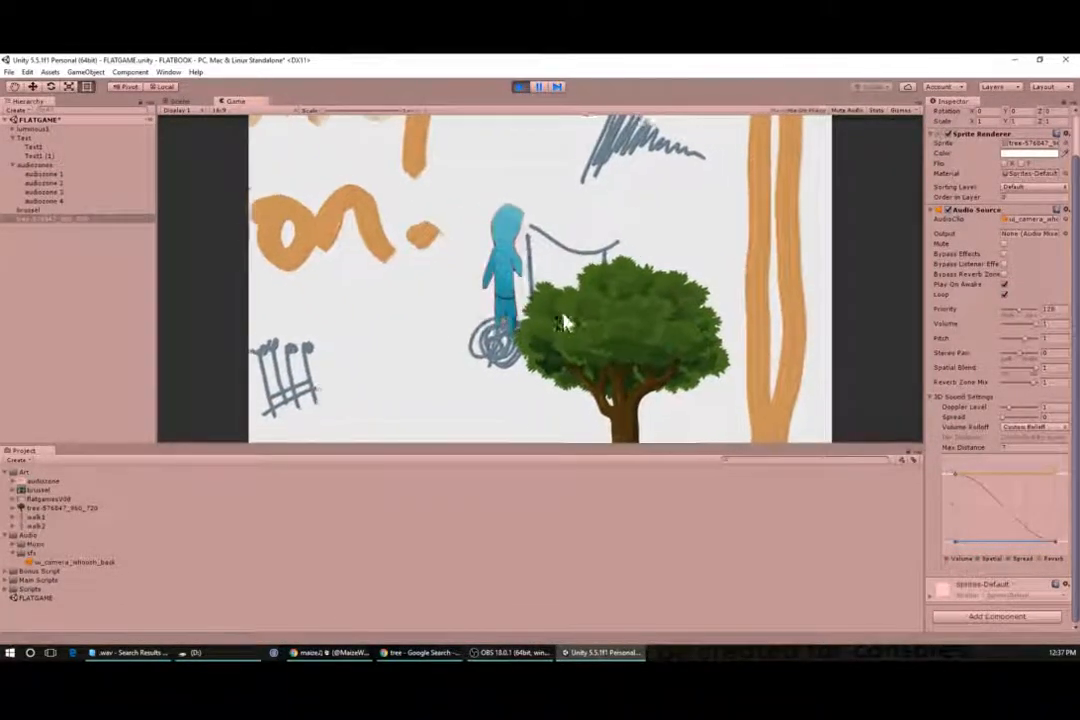
{"action": "key", "text": "Down"}
{"action": "key", "text": "Right"}
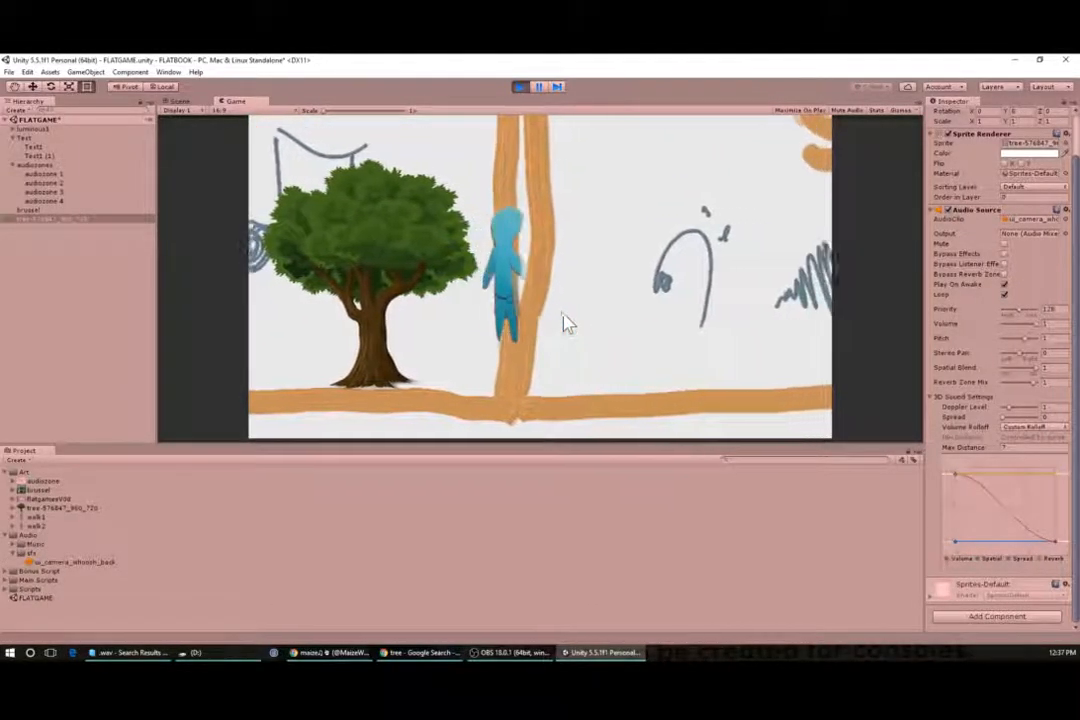
{"action": "key", "text": "Up"}
{"action": "key", "text": "Left"}
{"action": "key", "text": "Down"}
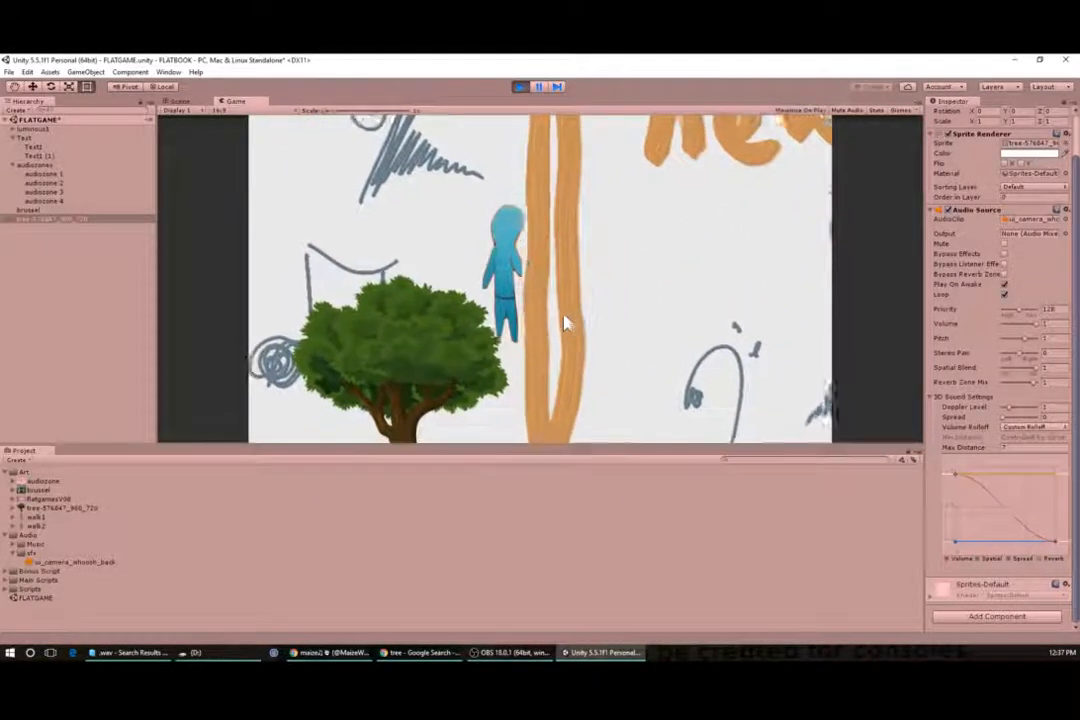
{"action": "key", "text": "Left"}
{"action": "key", "text": "Left"}
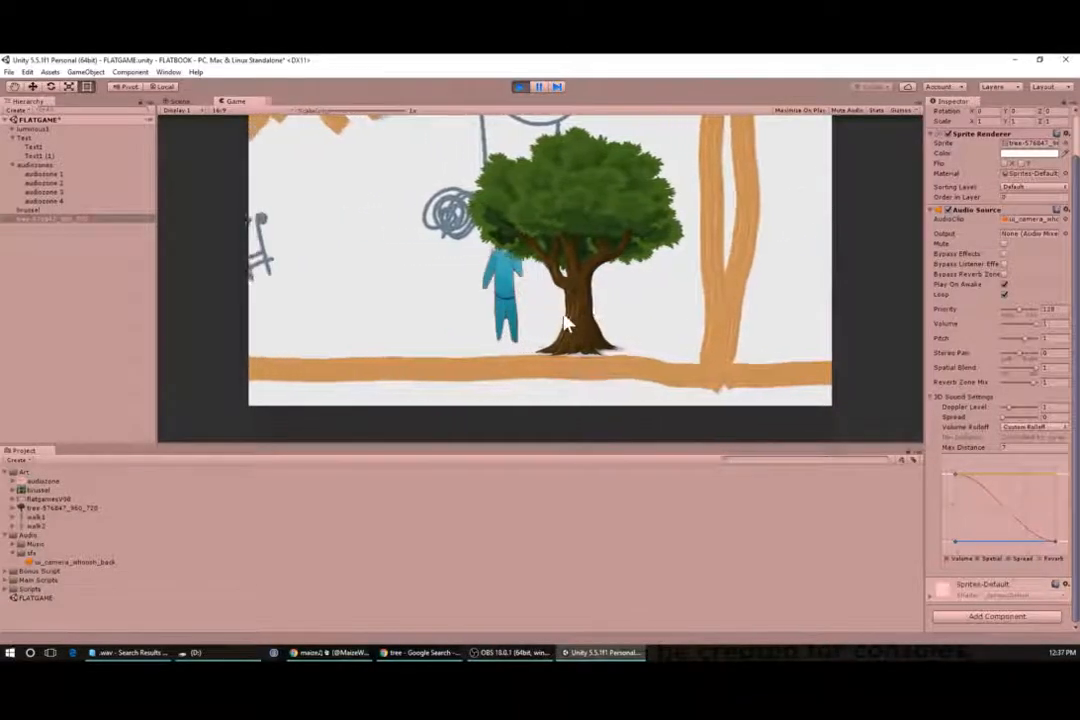
{"action": "key", "text": "Up"}
{"action": "key", "text": "Down"}
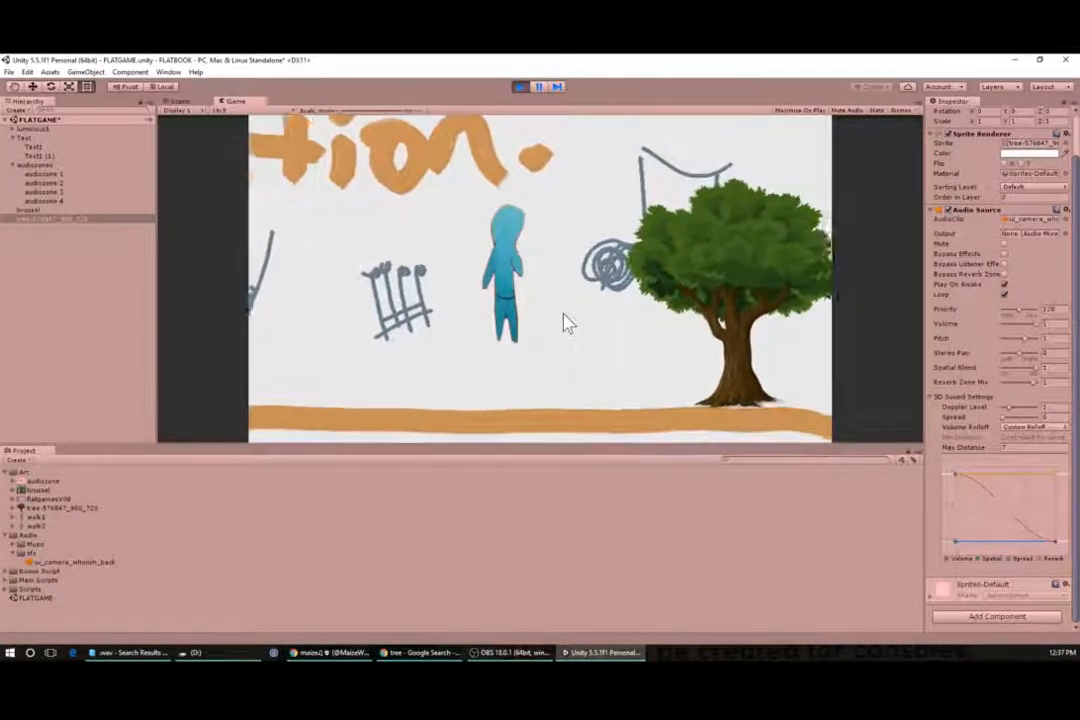
{"action": "key", "text": "Right"}
{"action": "key", "text": "Right"}
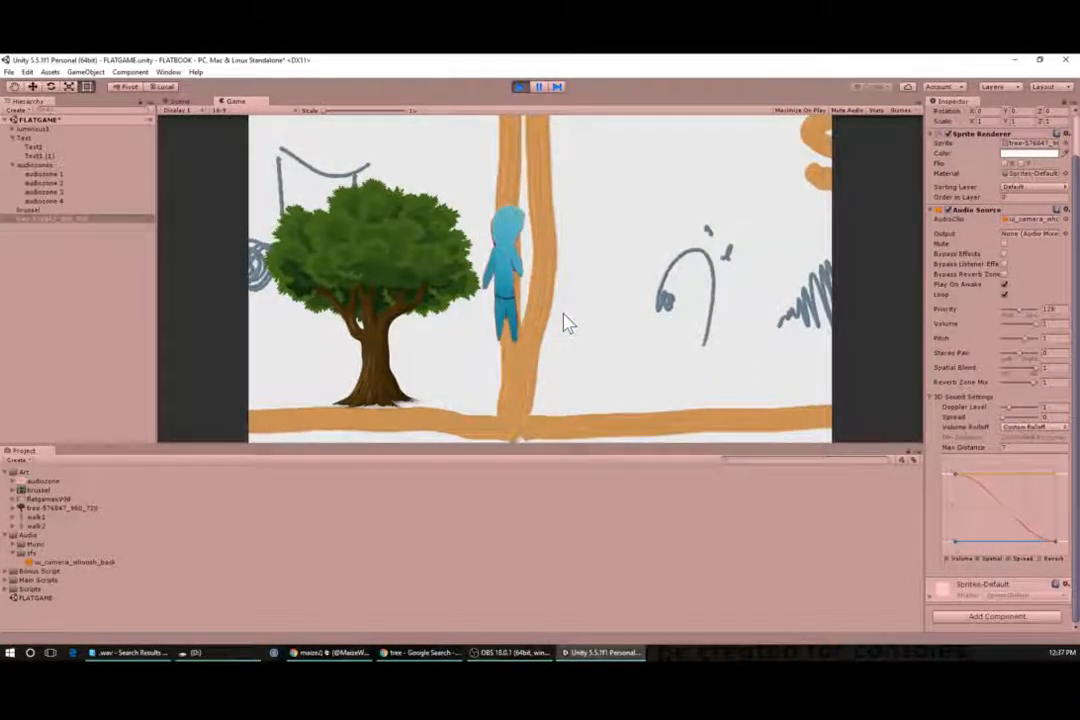
{"action": "left_click", "coordinate": [522, 88]}
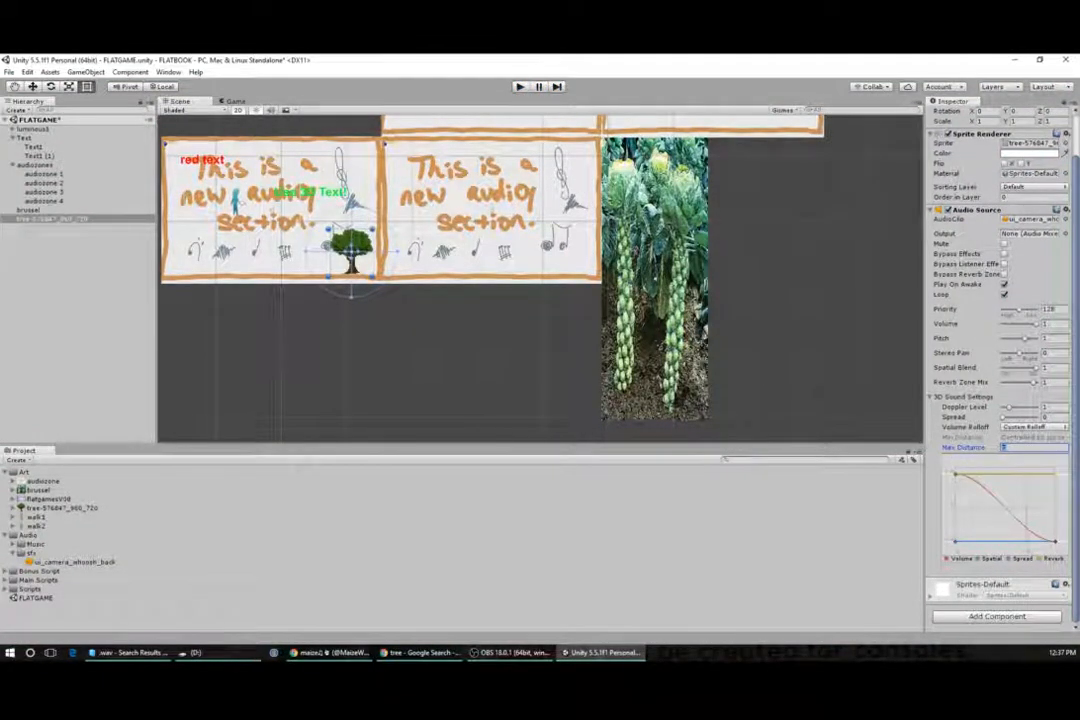
- Set the tree's Max Distance to 20 and test it by walking the character past the tree in play mode
{"action": "type", "text": "20"}
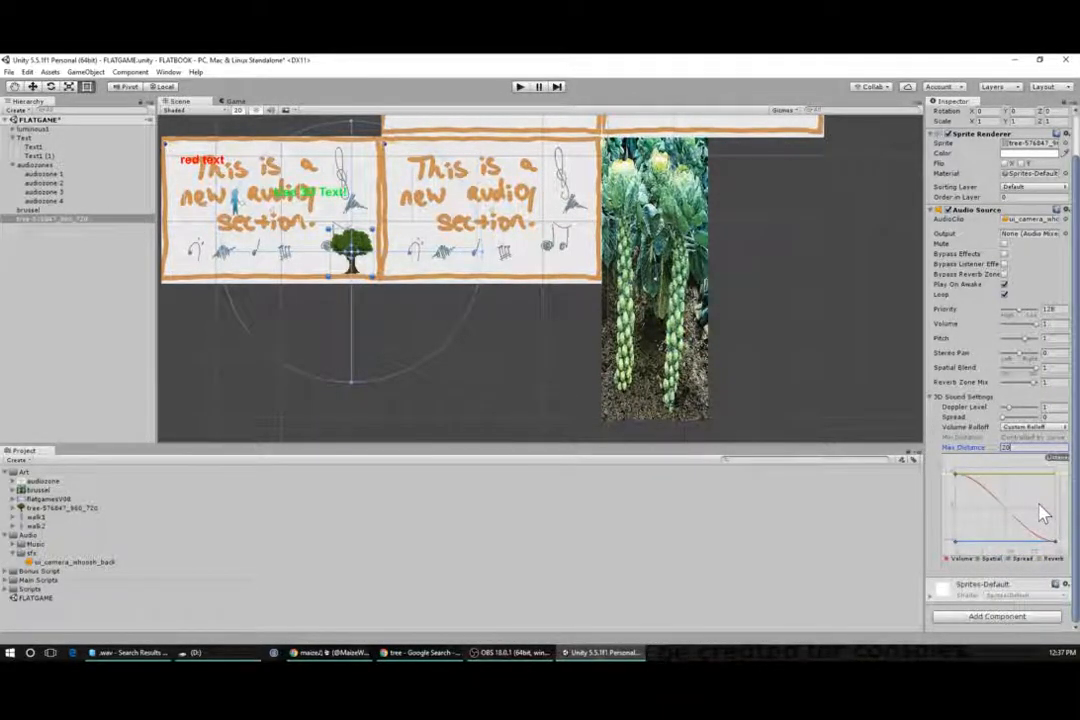
{"action": "left_click", "coordinate": [520, 86]}
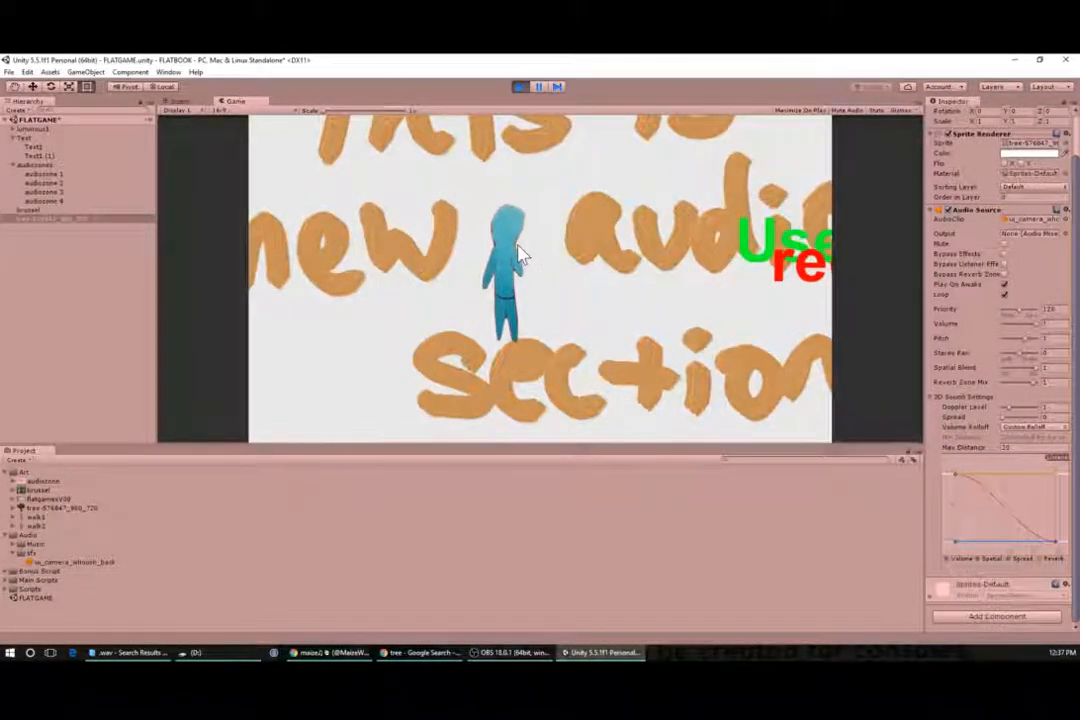
{"action": "key", "text": "Right"}
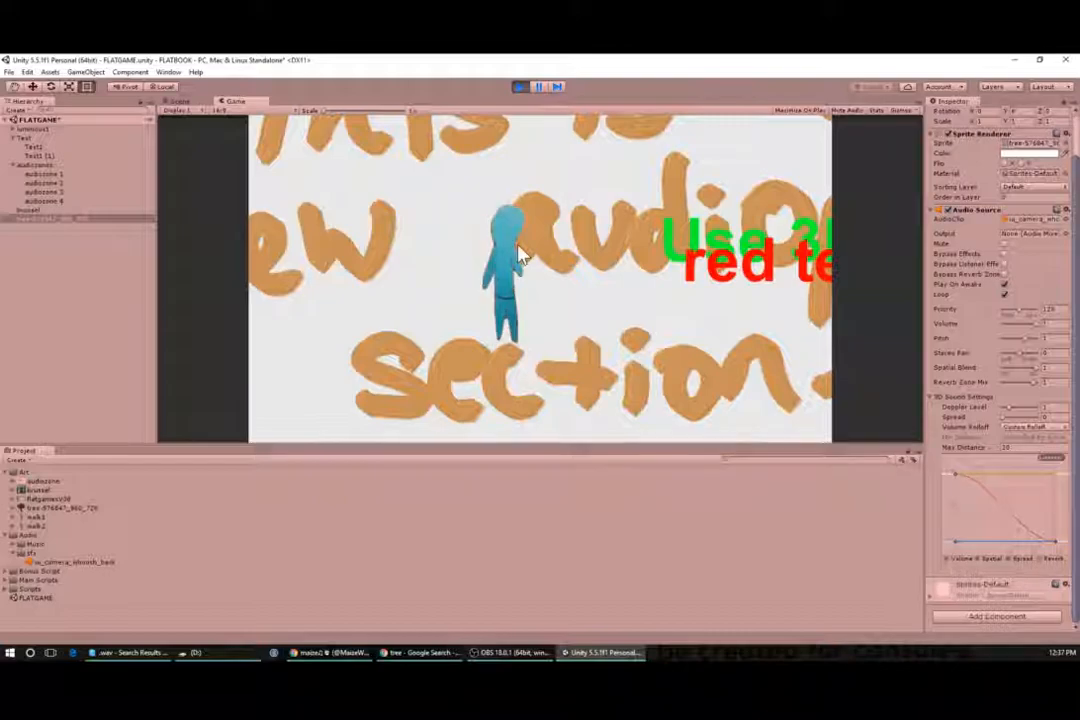
{"action": "key", "text": "Right"}
{"action": "key", "text": "Right"}
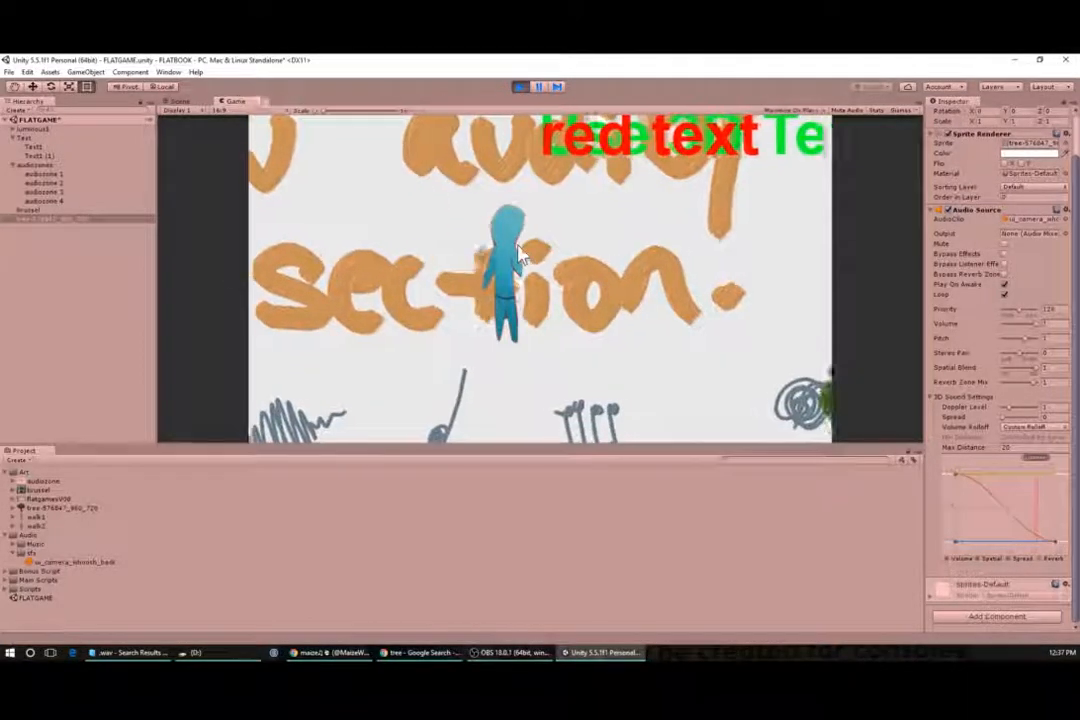
{"action": "key", "text": "Right"}
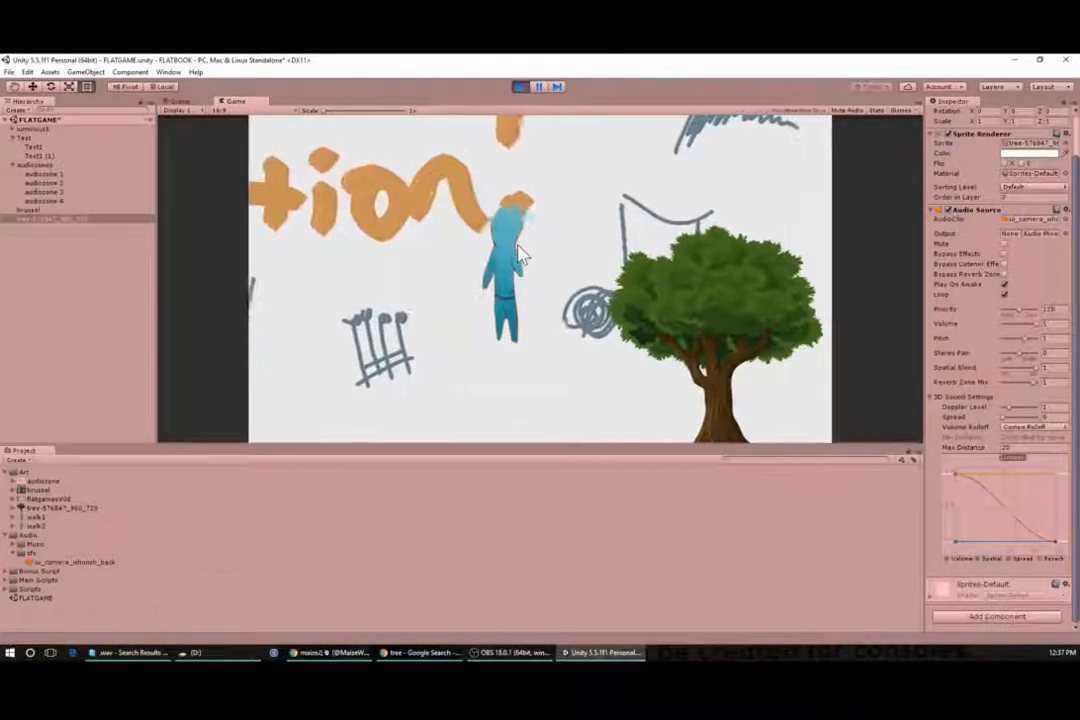
{"action": "key", "text": "Right"}
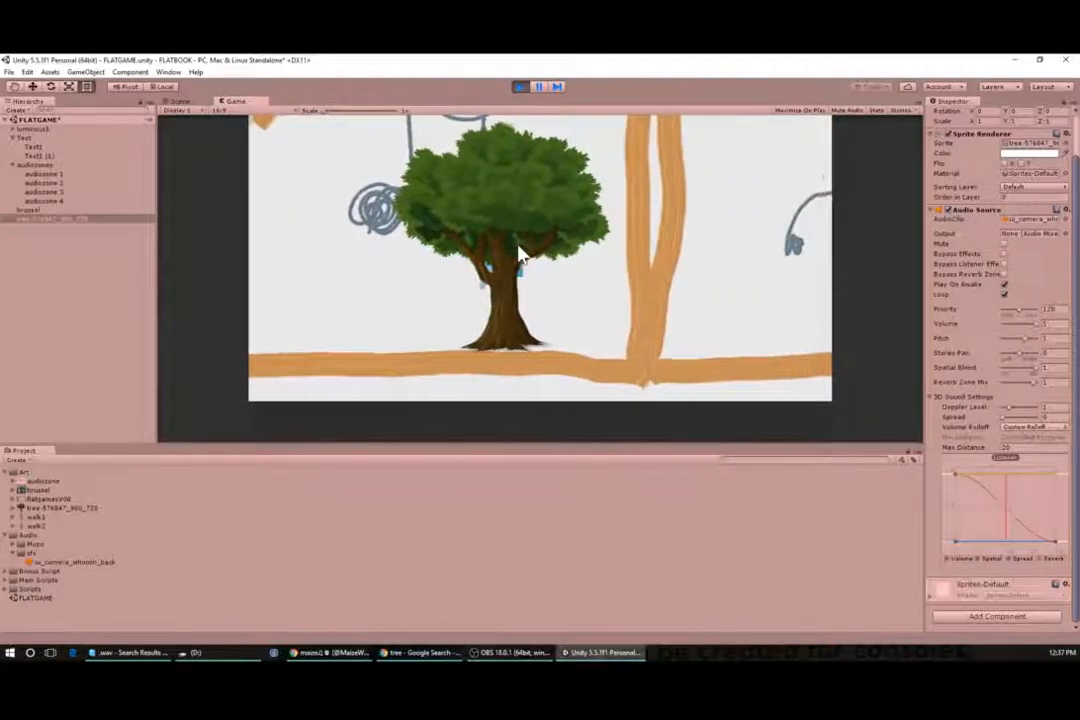
{"action": "key", "text": "Right"}
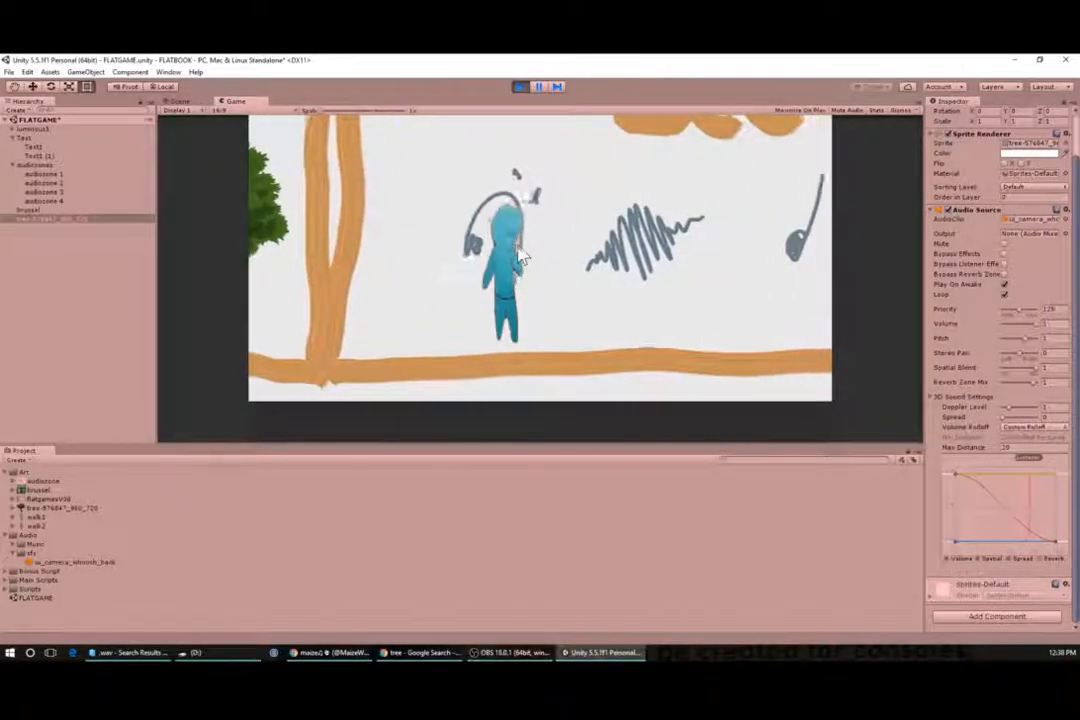
{"action": "key", "text": "Left"}
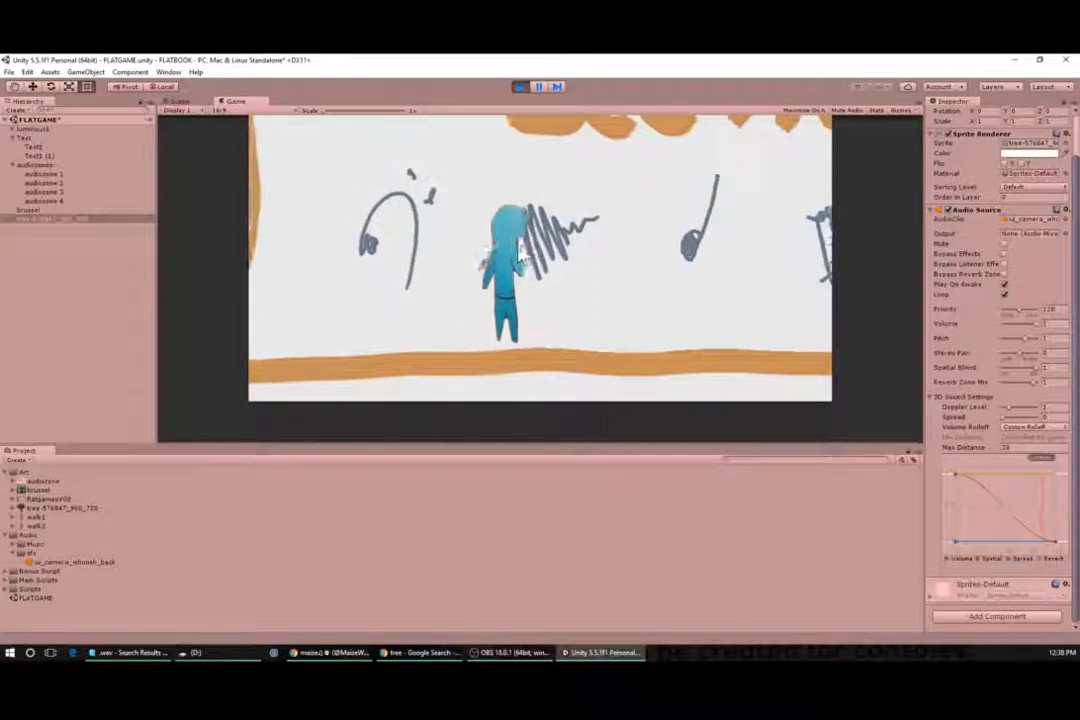
{"action": "key", "text": "Left"}
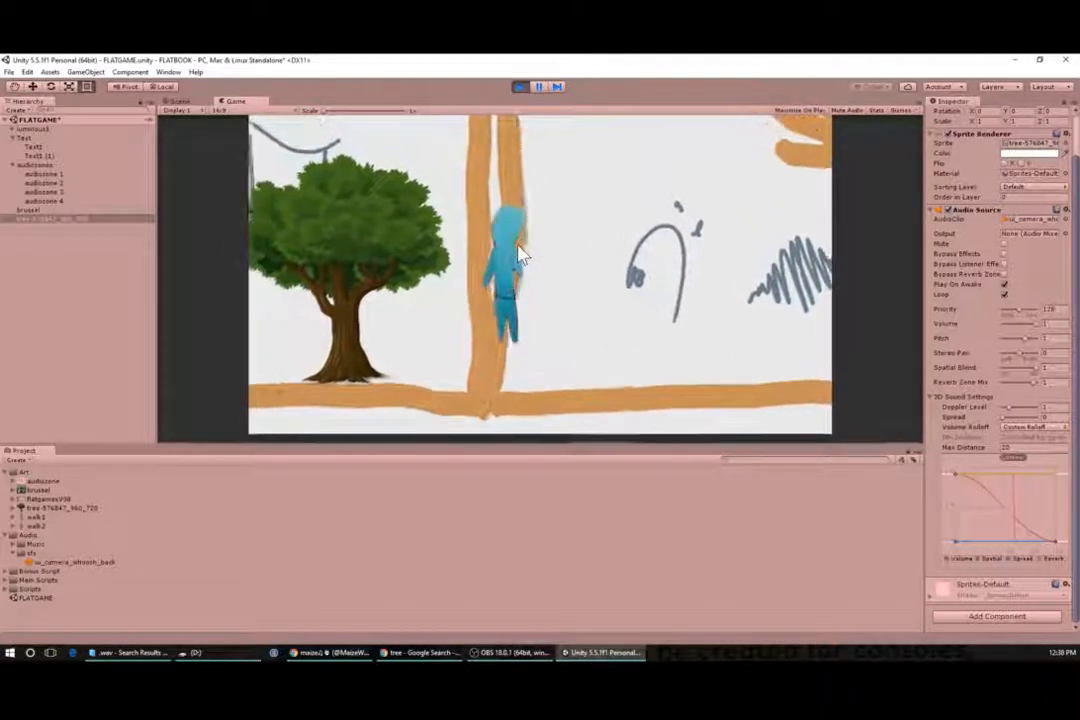
{"action": "key", "text": "Left"}
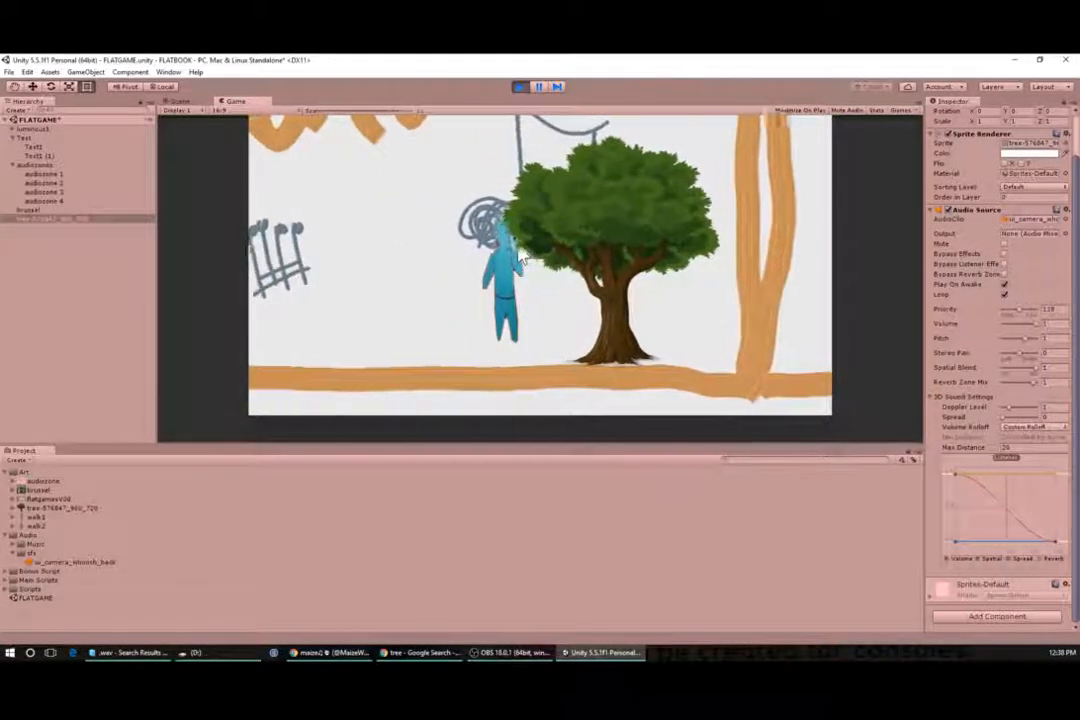
{"action": "key", "text": "Left"}
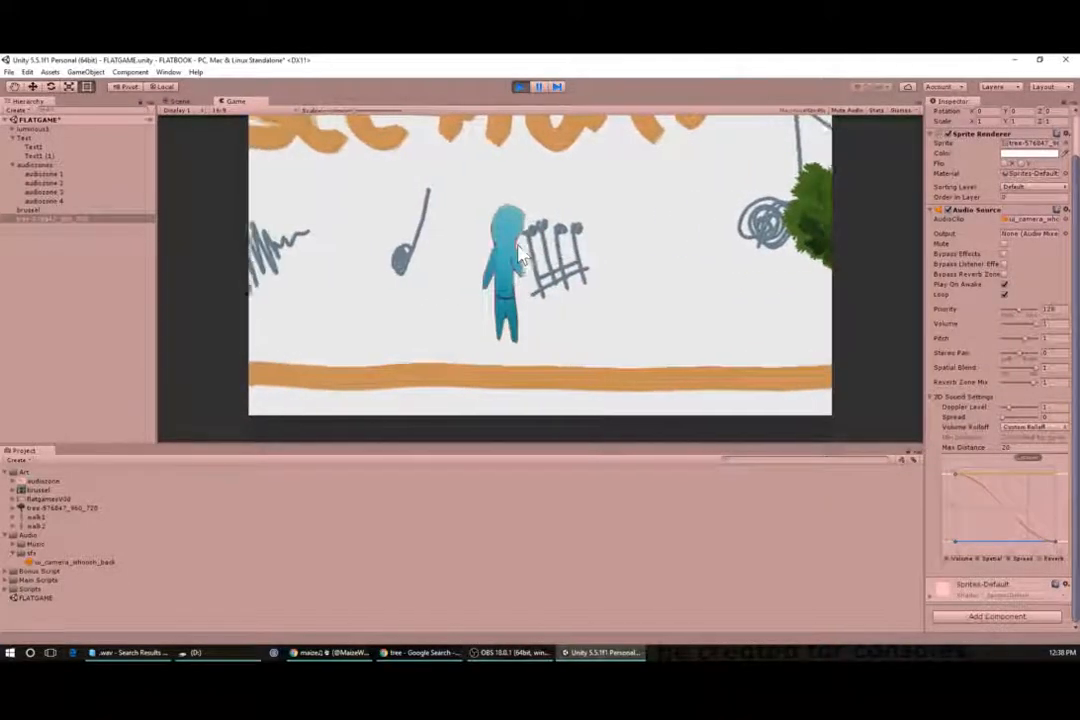
{"action": "key", "text": "Left"}
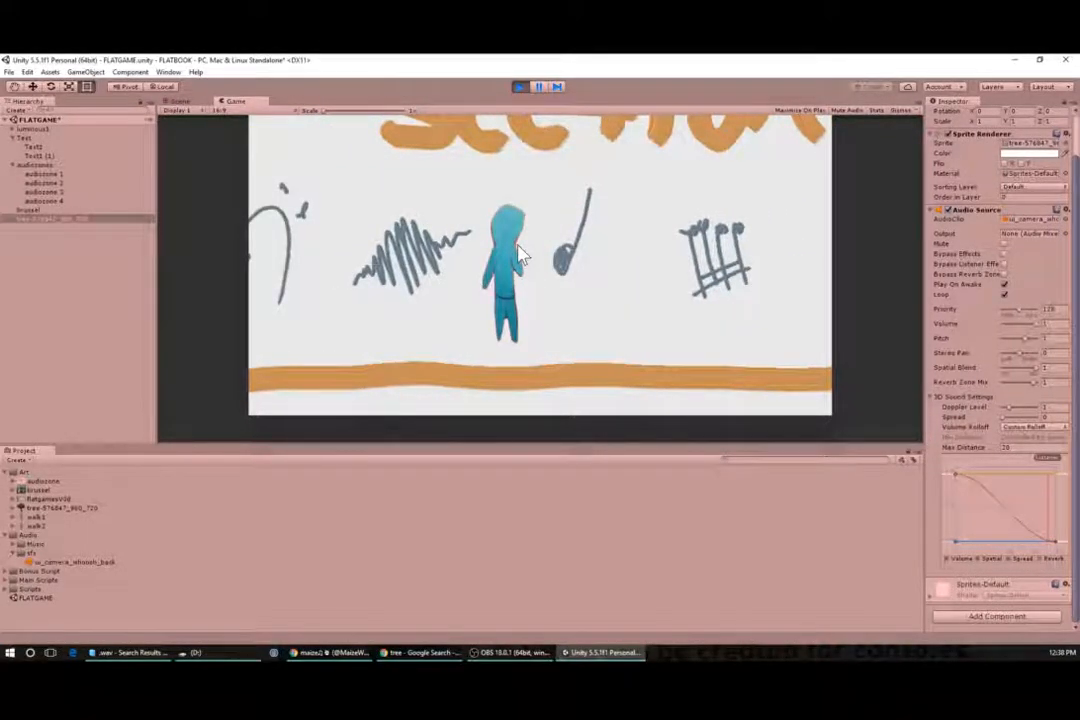
{"action": "left_click", "coordinate": [520, 87]}
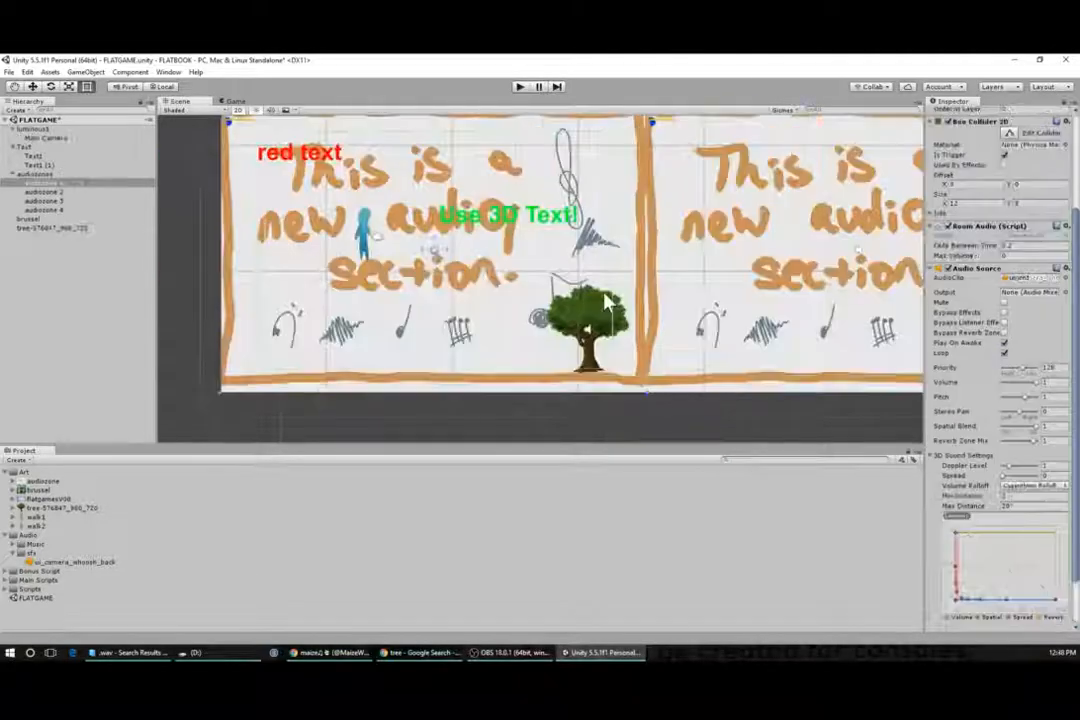
- Select the tree and save both the scene and the project
{"action": "left_click", "coordinate": [593, 323]}
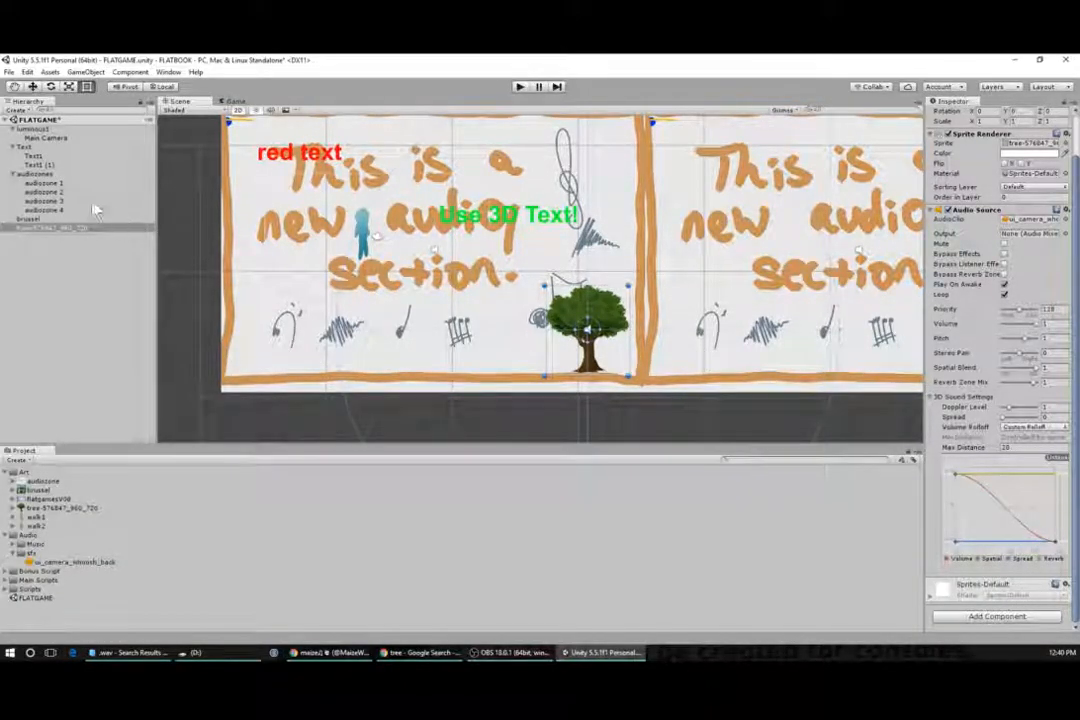
{"action": "left_click", "coordinate": [10, 73]}
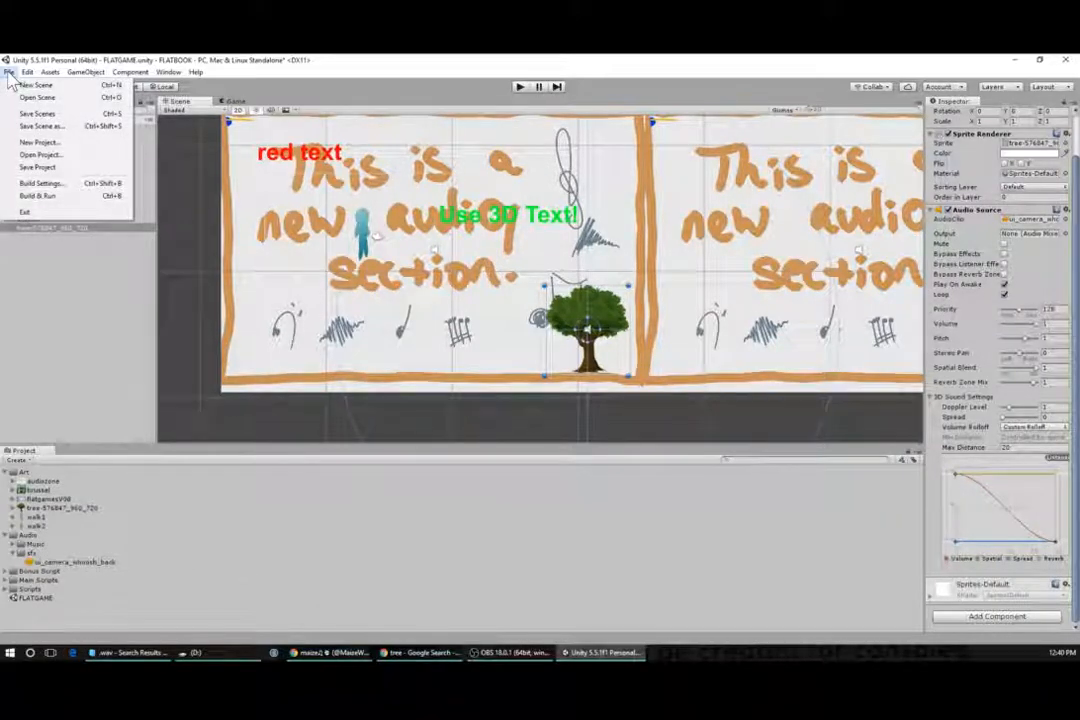
{"action": "left_click", "coordinate": [45, 117]}
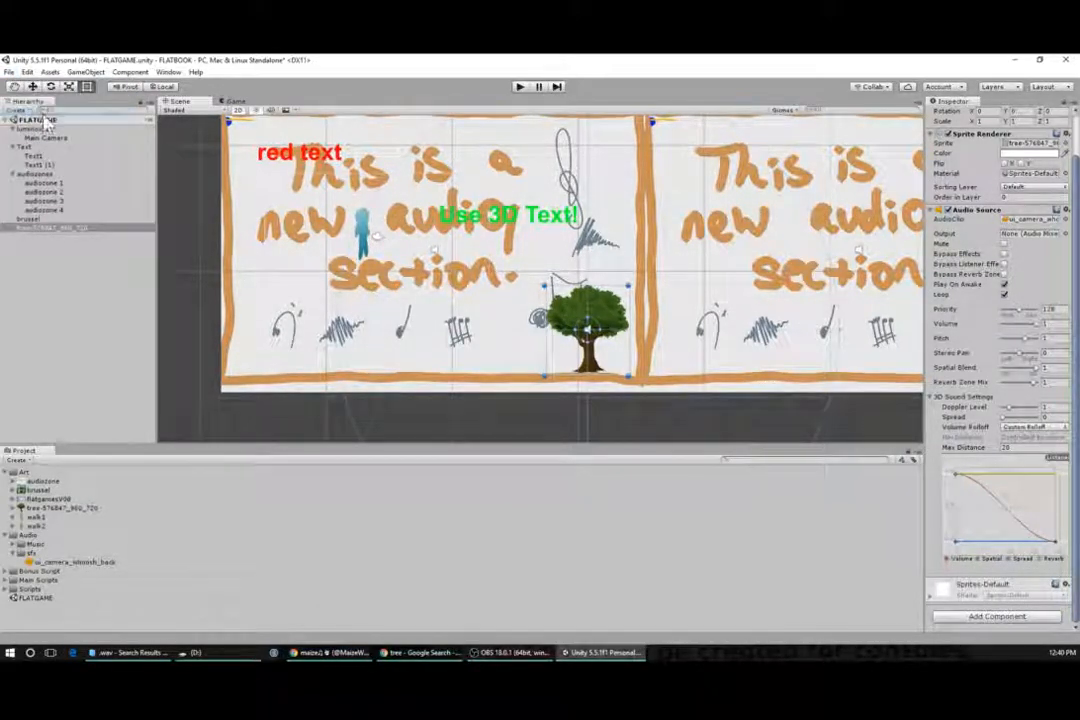
{"action": "left_click", "coordinate": [9, 73]}
{"action": "left_click", "coordinate": [78, 170]}
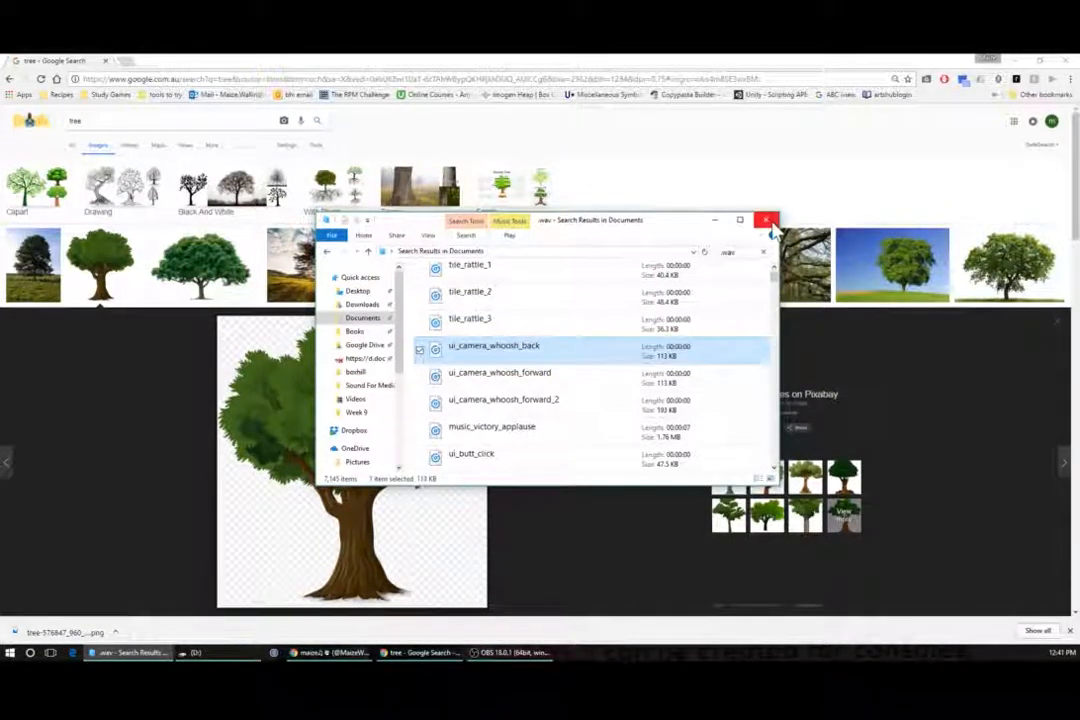
{"action": "left_click", "coordinate": [767, 219]}
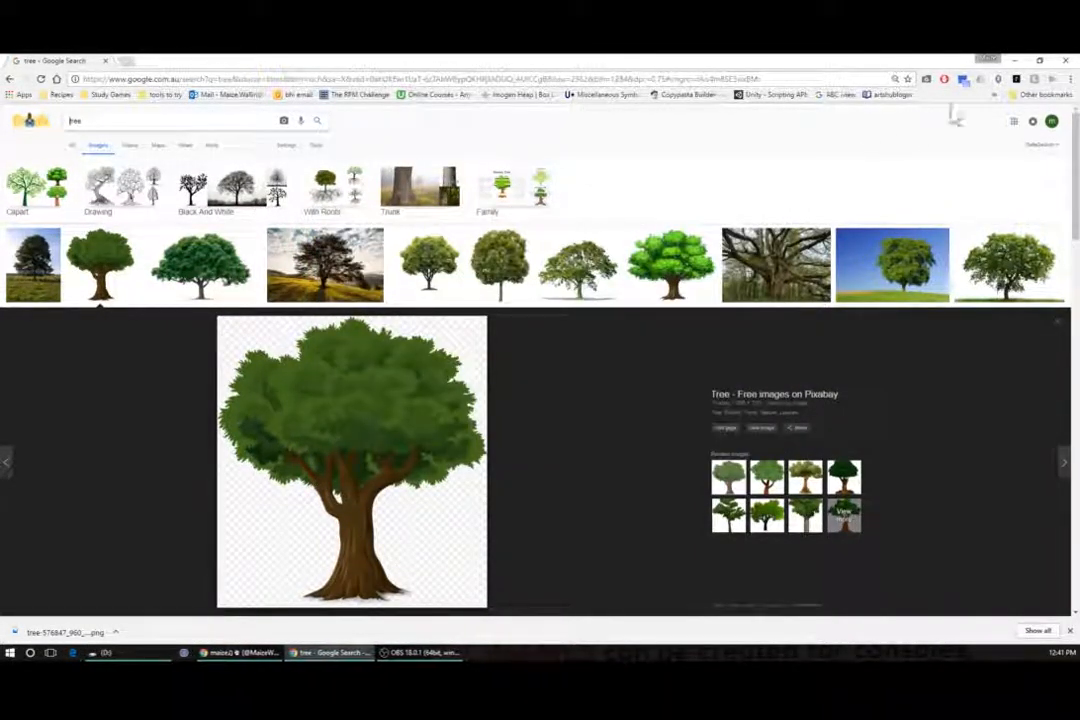
{"action": "left_click", "coordinate": [1065, 63]}
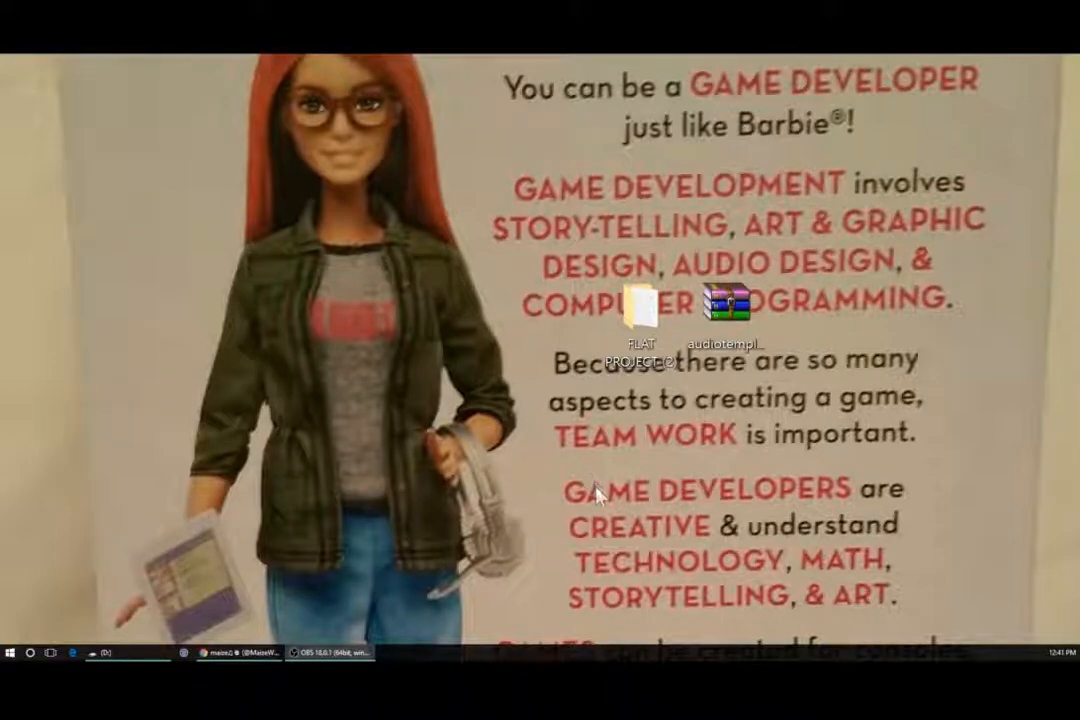